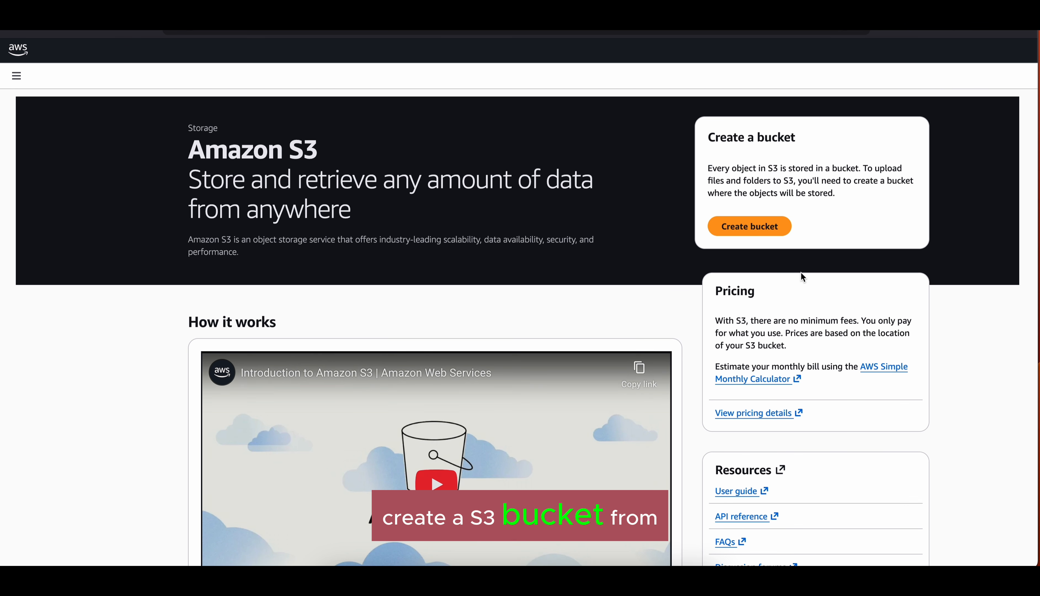
Step: Start a new general purpose S3 bucket in Europe (Ireland) and name it wazuh-cloudtrail-1
left_click(753, 238)
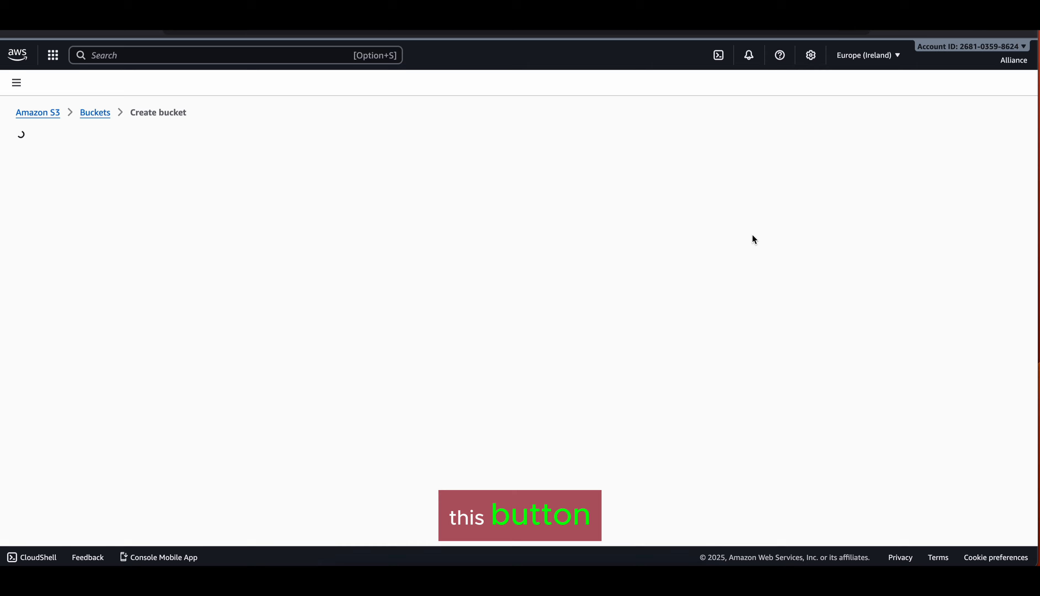
scroll(281, 303, "down", 1)
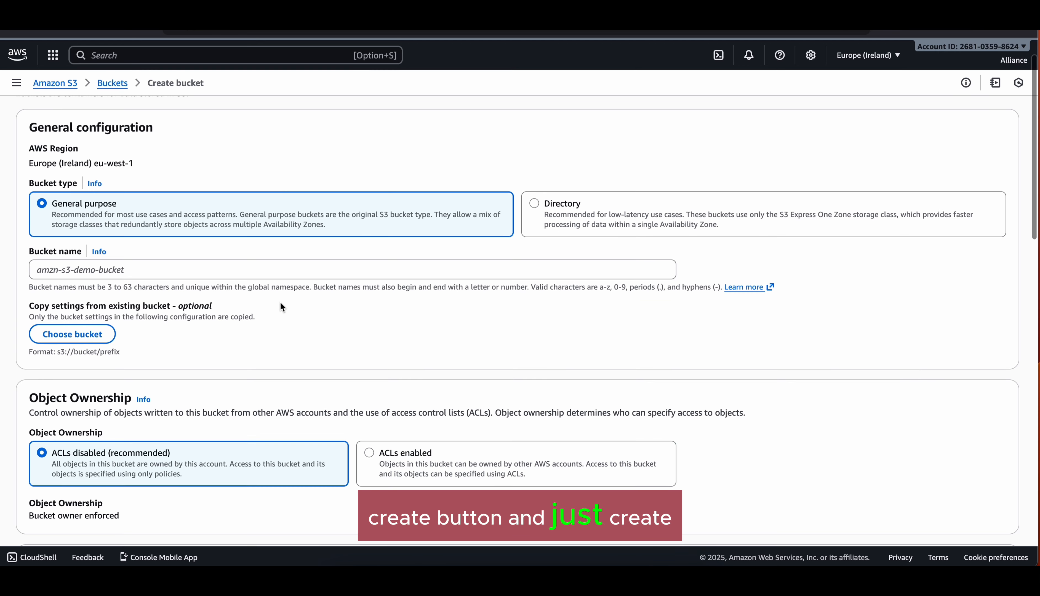
left_click(280, 274)
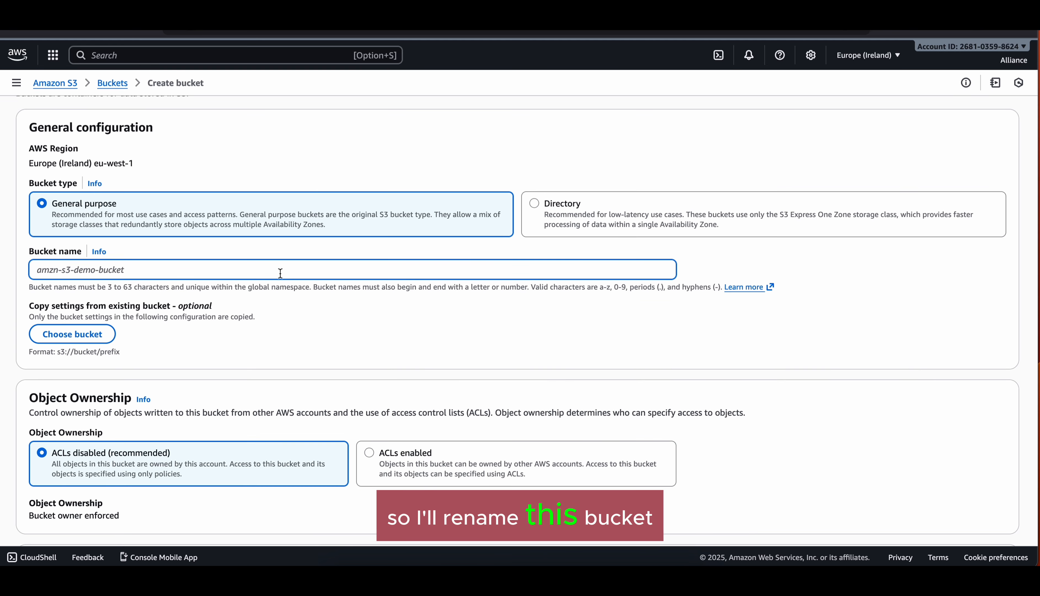
type("wazuh")
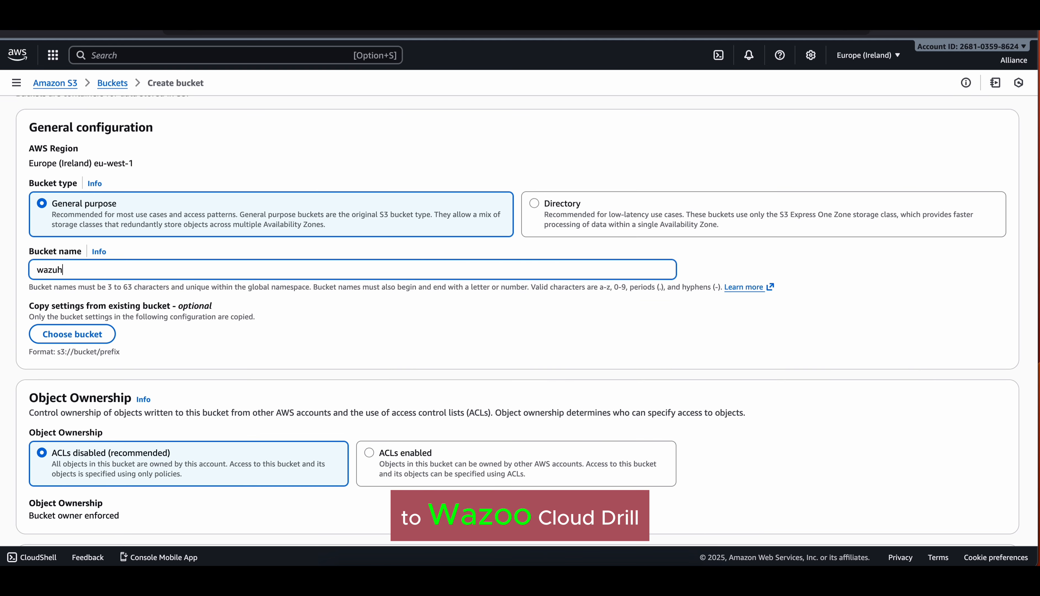
type("-cloudtrail")
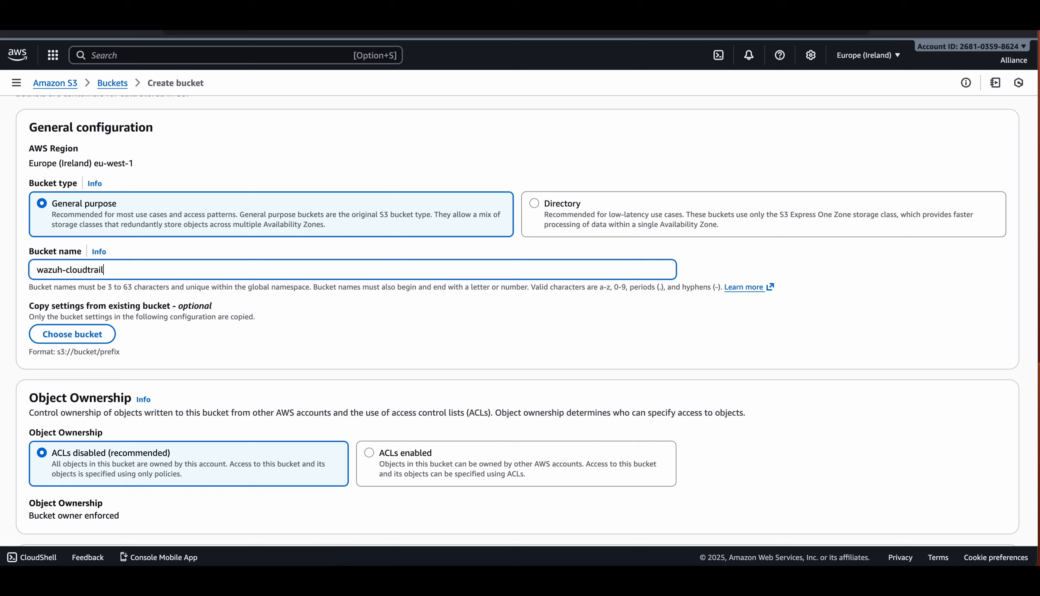
type("-1")
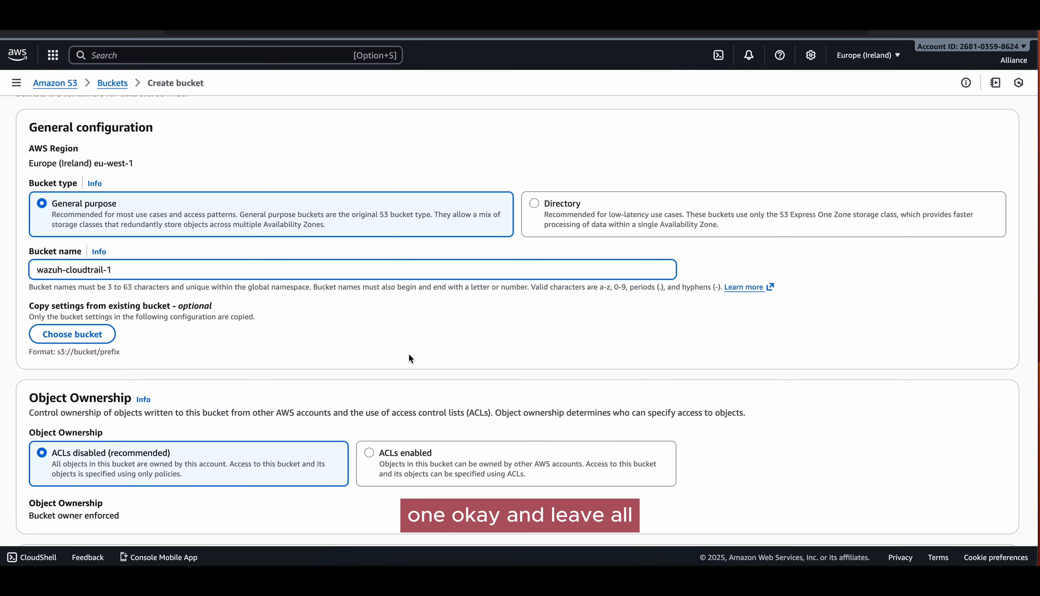
Step: Try to create the bucket with all remaining settings left at their defaults
scroll(410, 354, "down", 2)
scroll(411, 356, "down", 10)
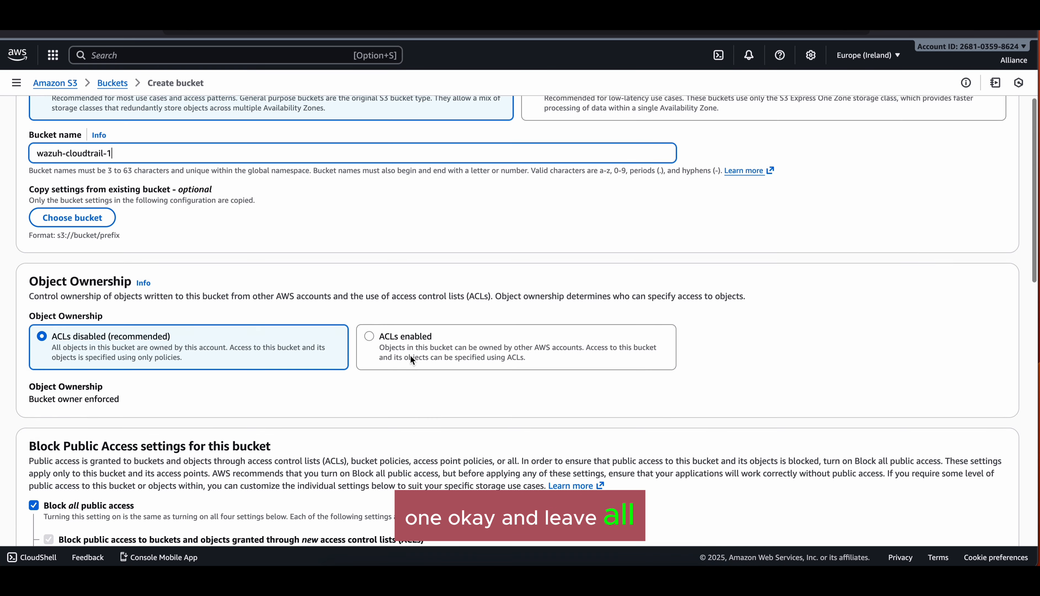
scroll(411, 356, "down", 10)
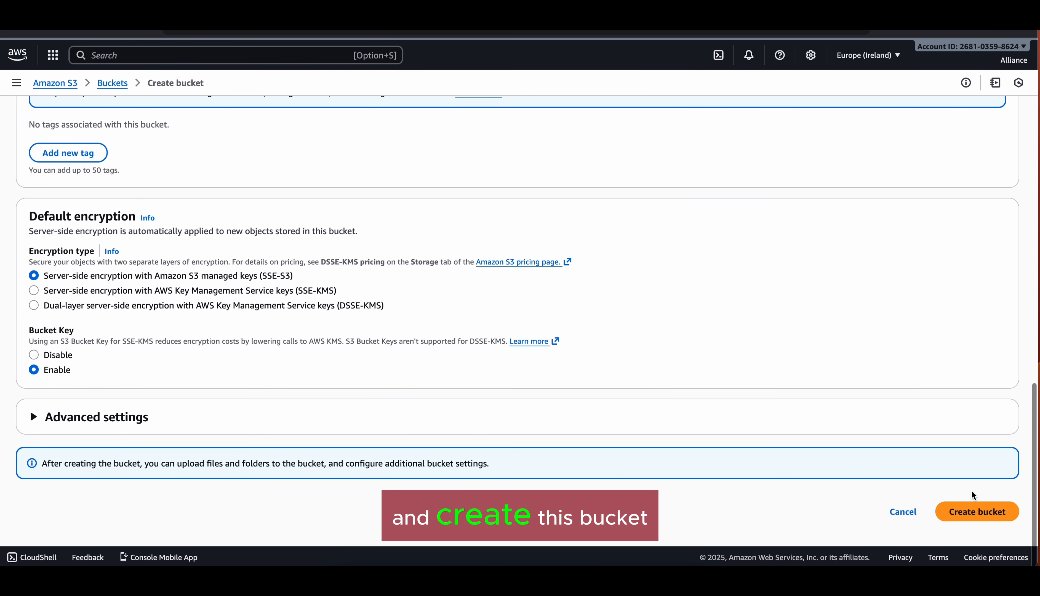
left_click(976, 516)
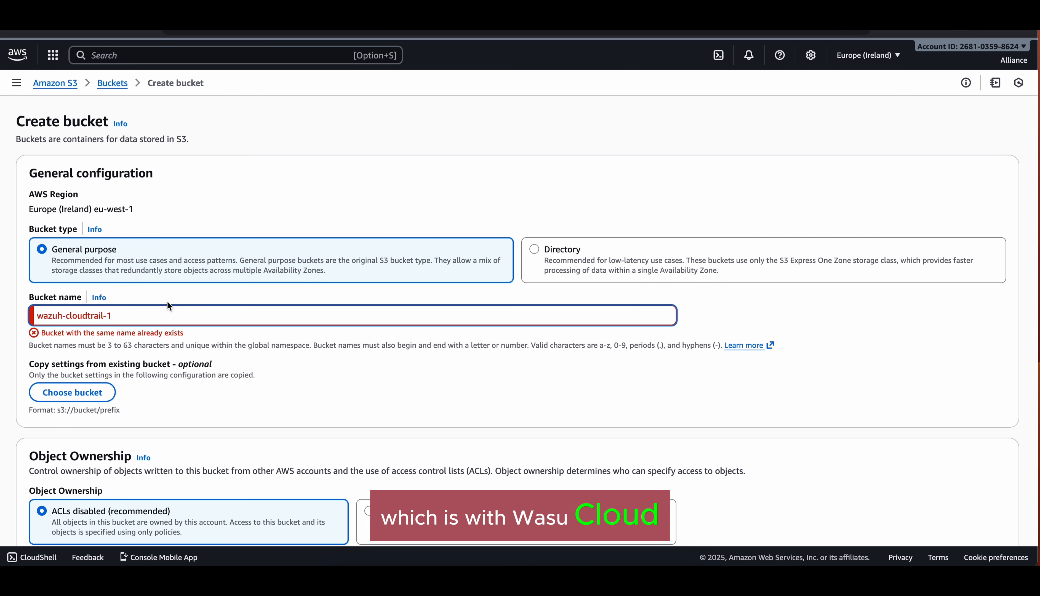
Step: Change the bucket name to wazuh-cloudtrail-bucket-1 and create the bucket with default settings
key("BackSpace")
type("b")
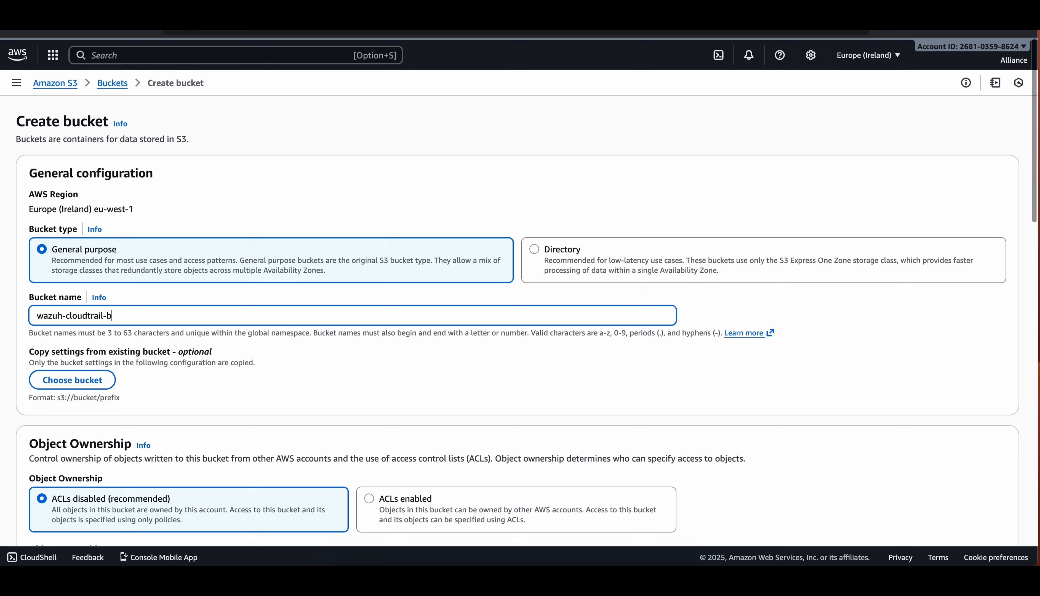
type("ucket-1")
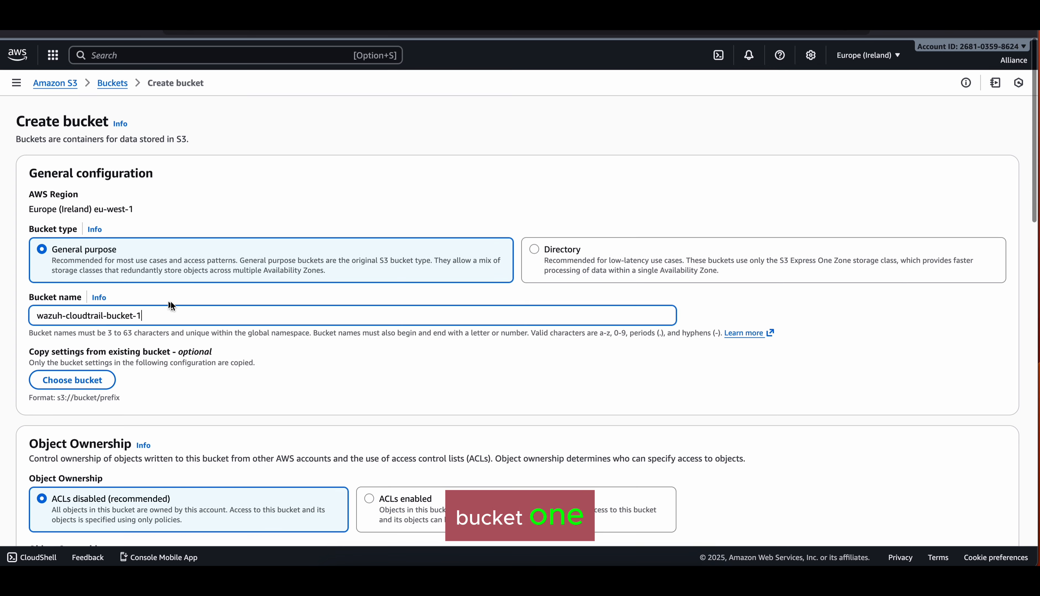
scroll(278, 351, "down", 20)
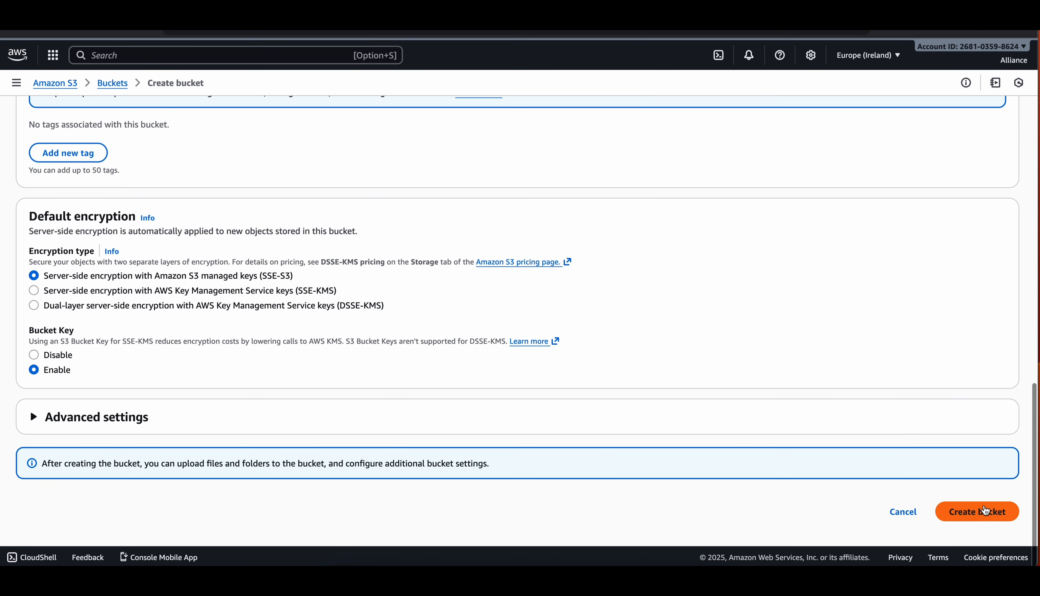
left_click(985, 510)
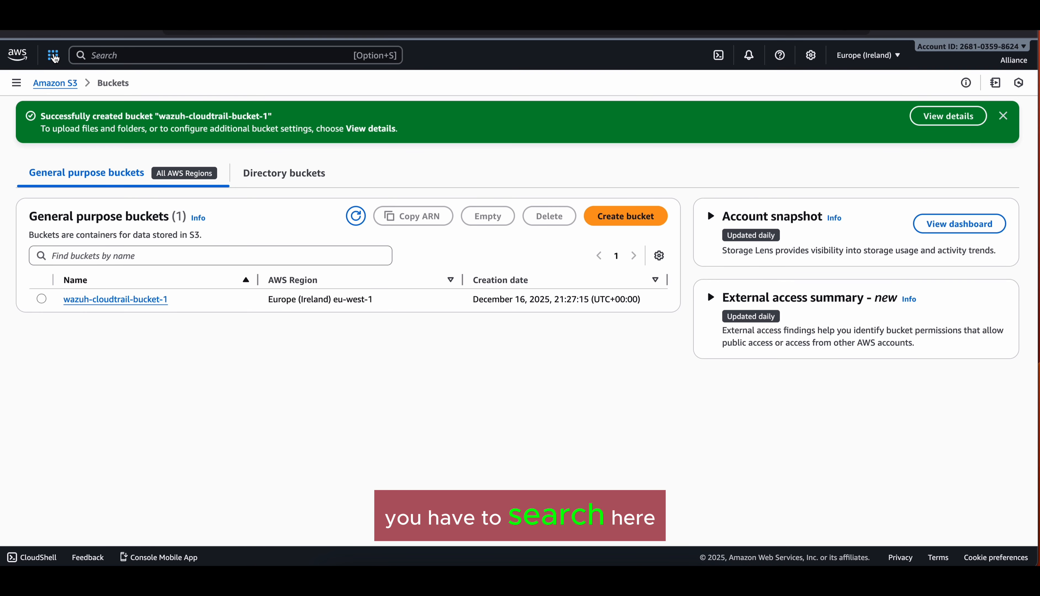
Step: Search the AWS services for cloudtrail and open the CloudTrail service
left_click(120, 55)
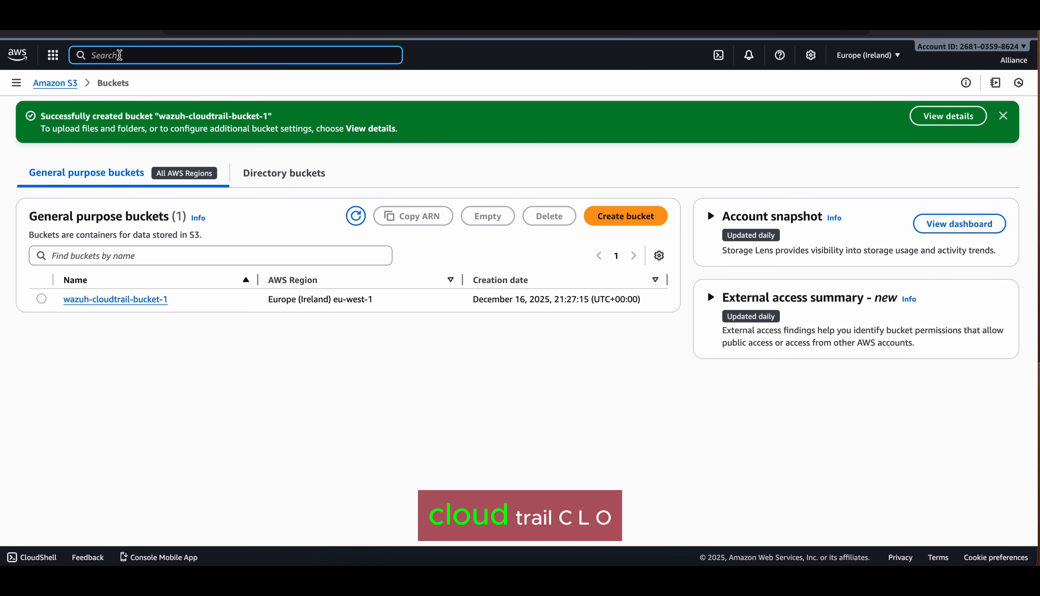
type("cloudt")
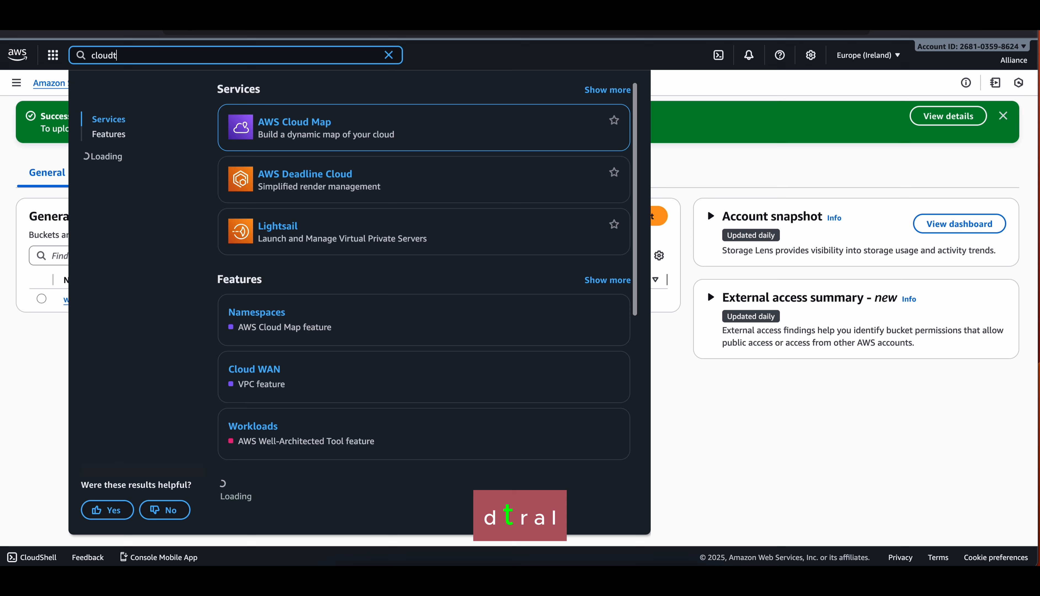
type("rail")
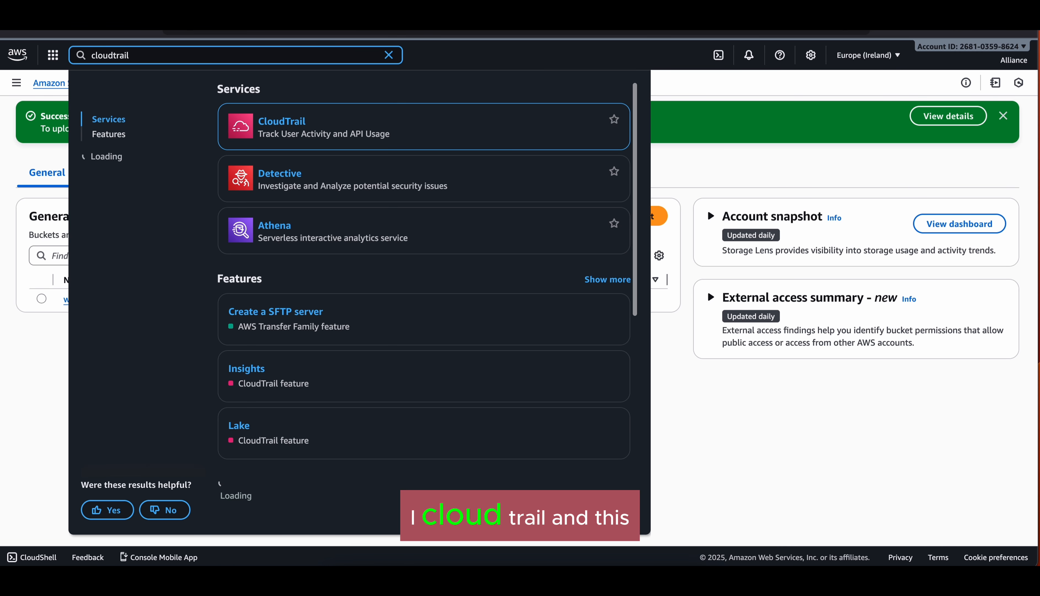
left_click(282, 124)
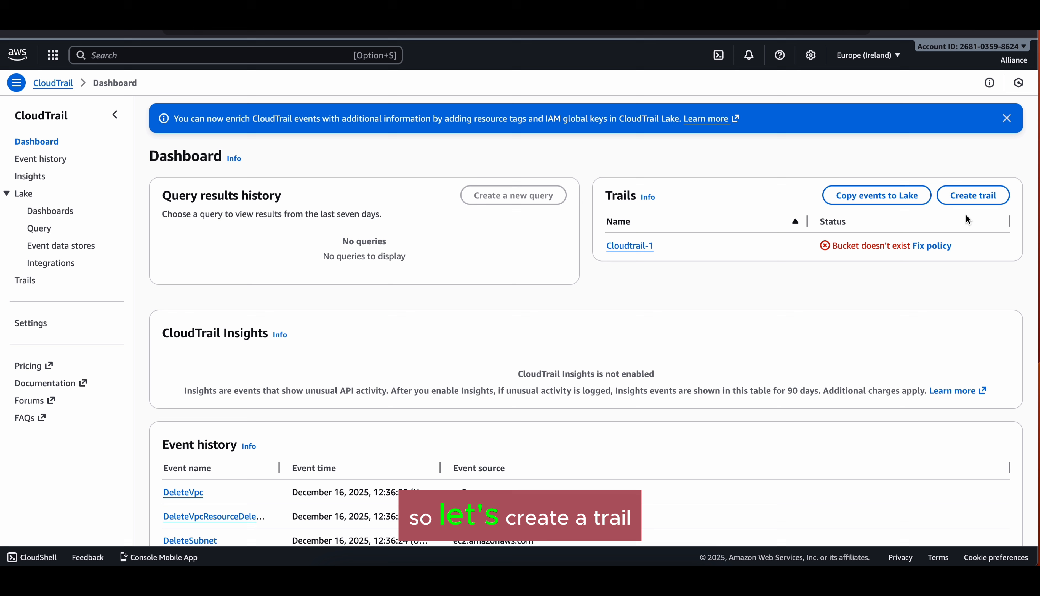
Step: Start creating a new trail and name it cloudtrail-2
left_click(978, 197)
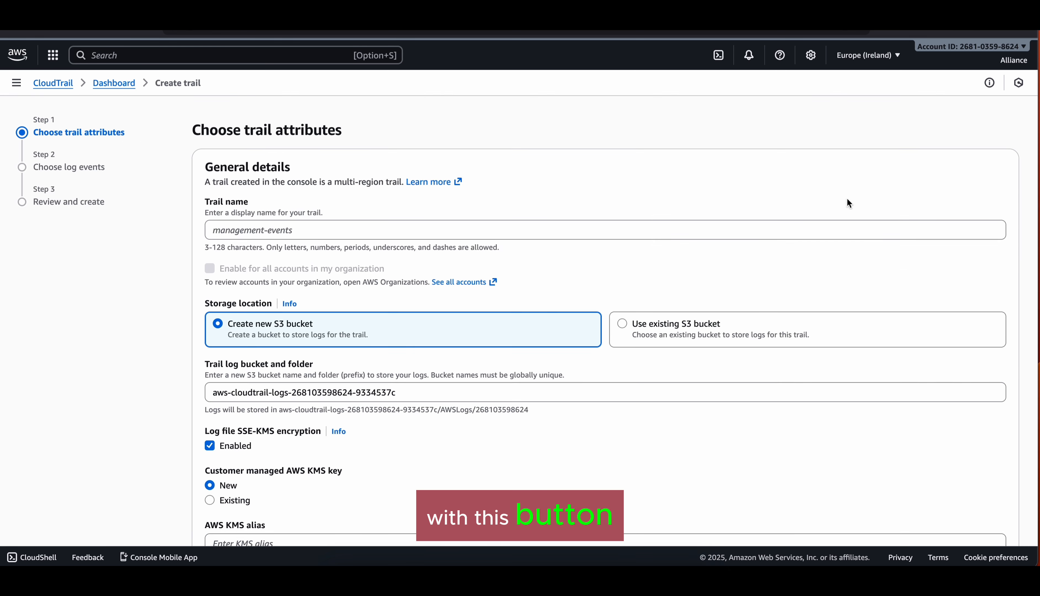
left_click(498, 234)
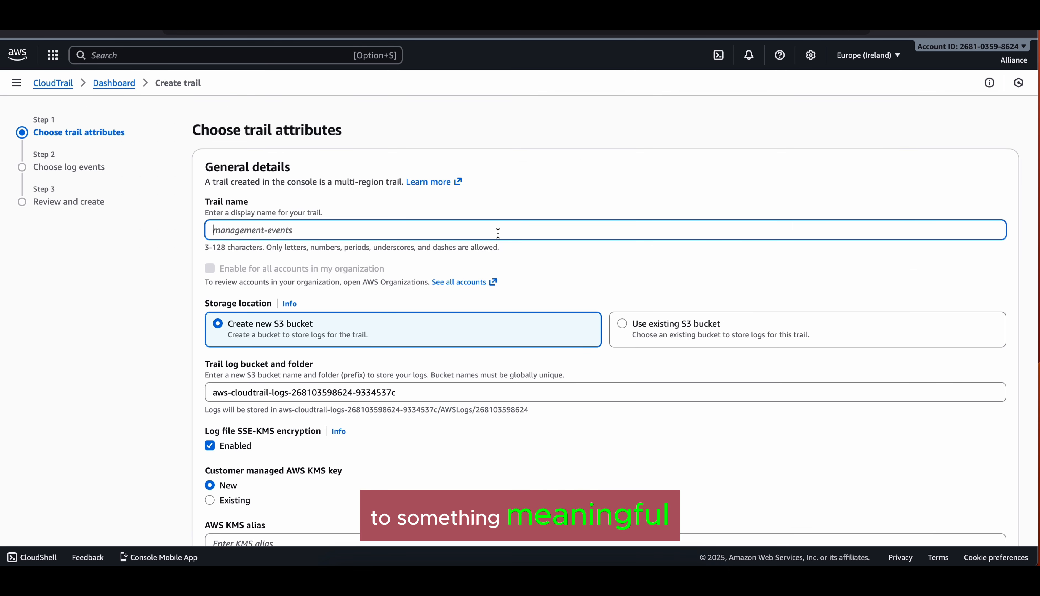
type("clo")
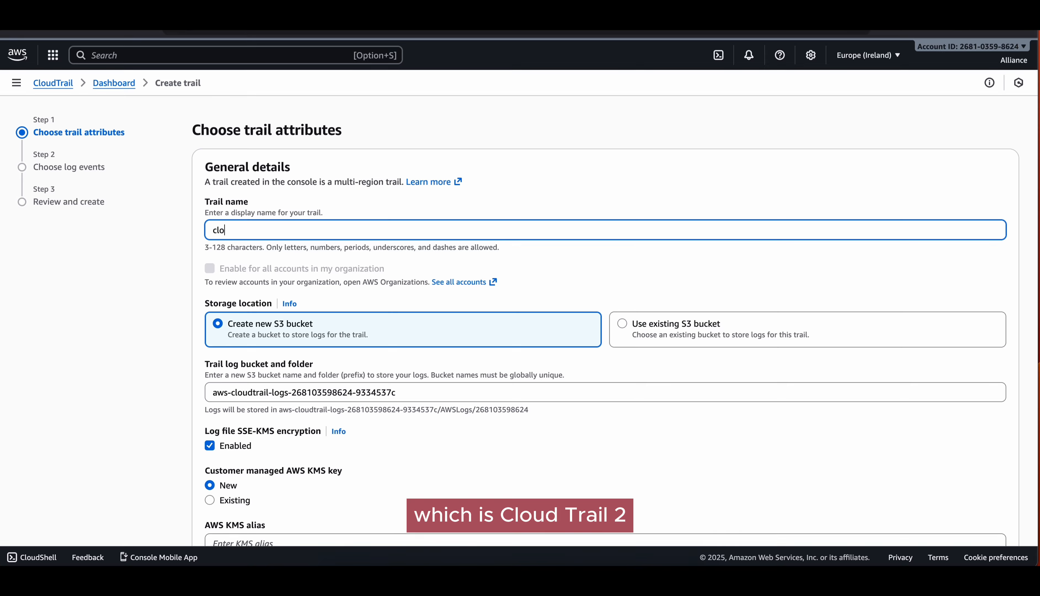
type("udtrail-2")
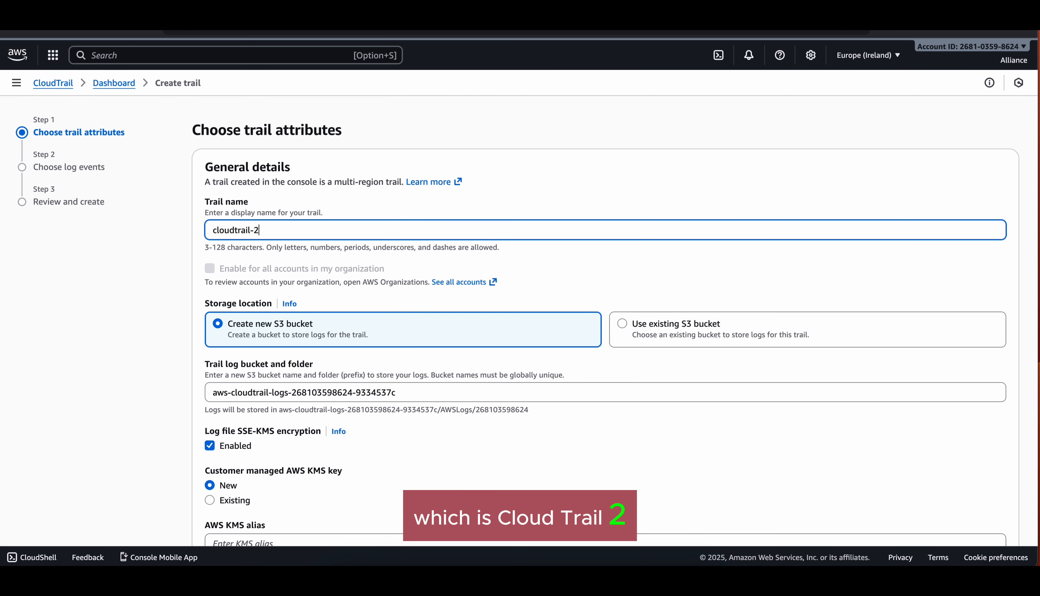
Step: Set the trail's storage location to the existing S3 bucket wazuh-cloudtrail-bucket-1
scroll(559, 348, "down", 3)
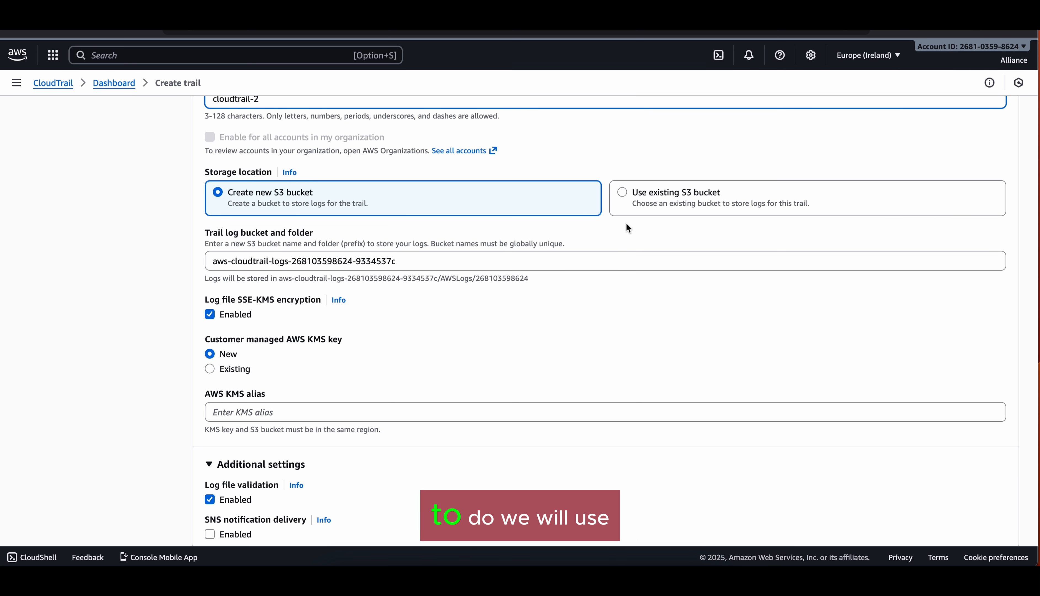
left_click(623, 192)
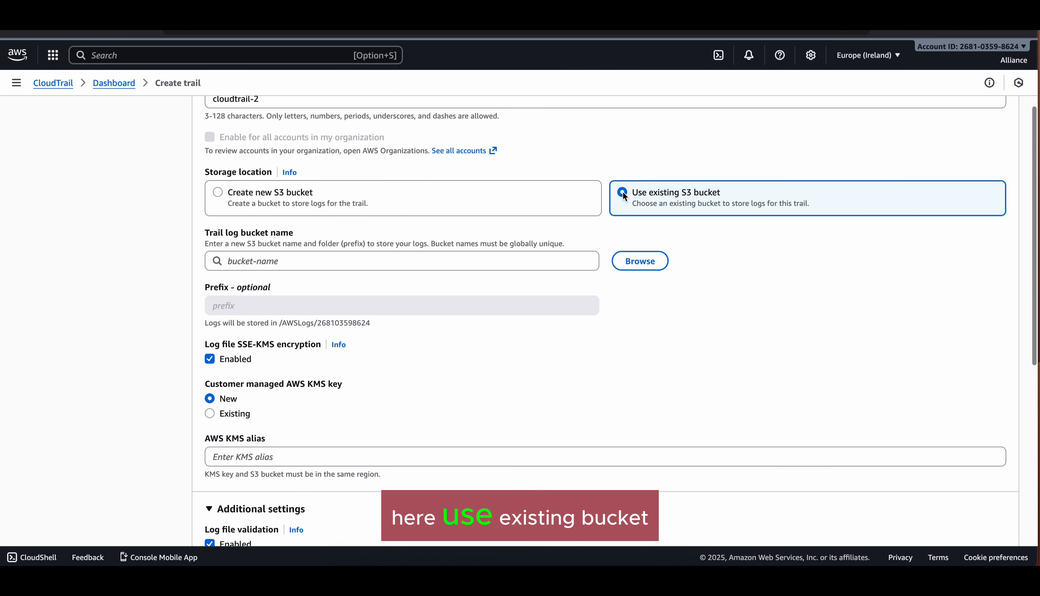
left_click(624, 264)
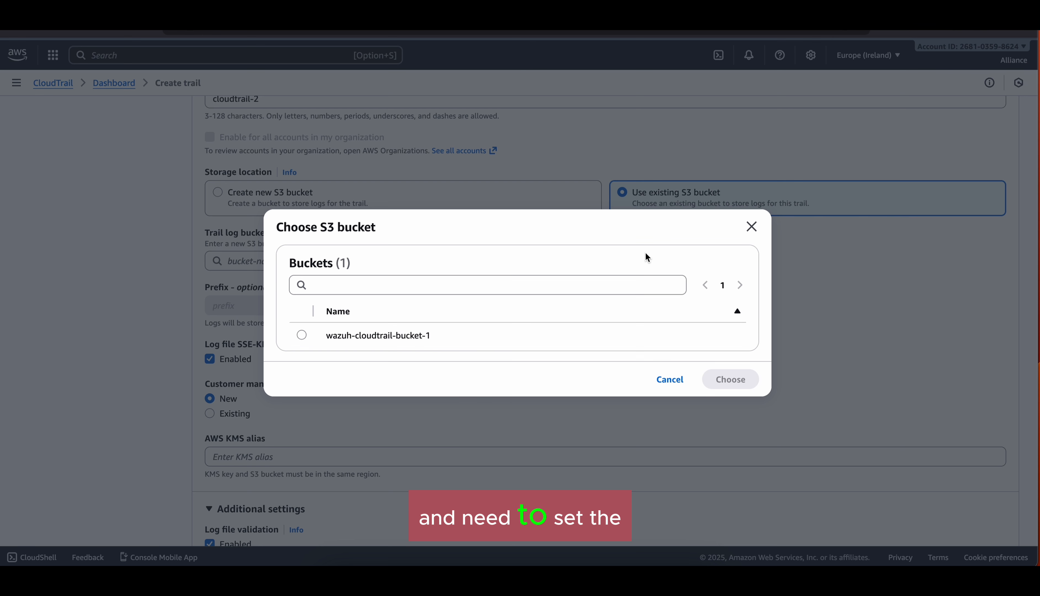
left_click(303, 337)
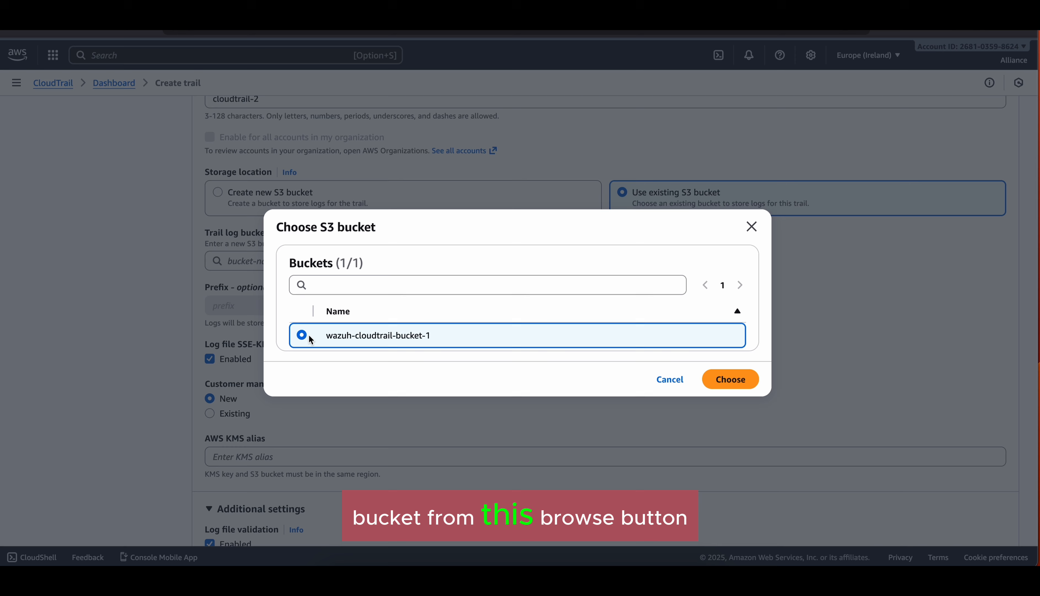
left_click(741, 383)
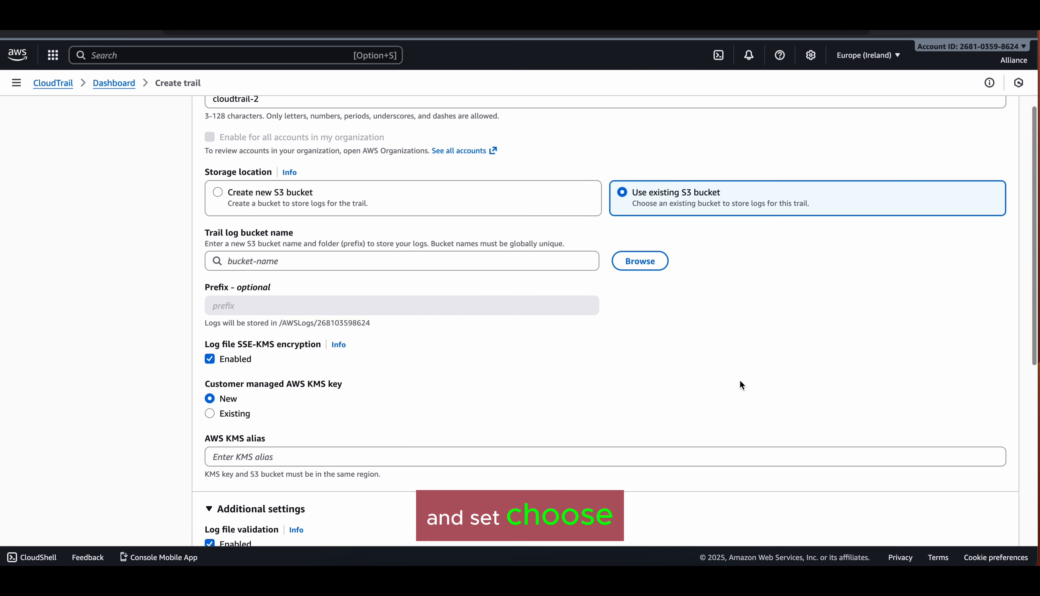
Step: Leave the prefix empty and encrypt the log files with the existing customer managed KMS key KMS-1
scroll(741, 383, "down", 2)
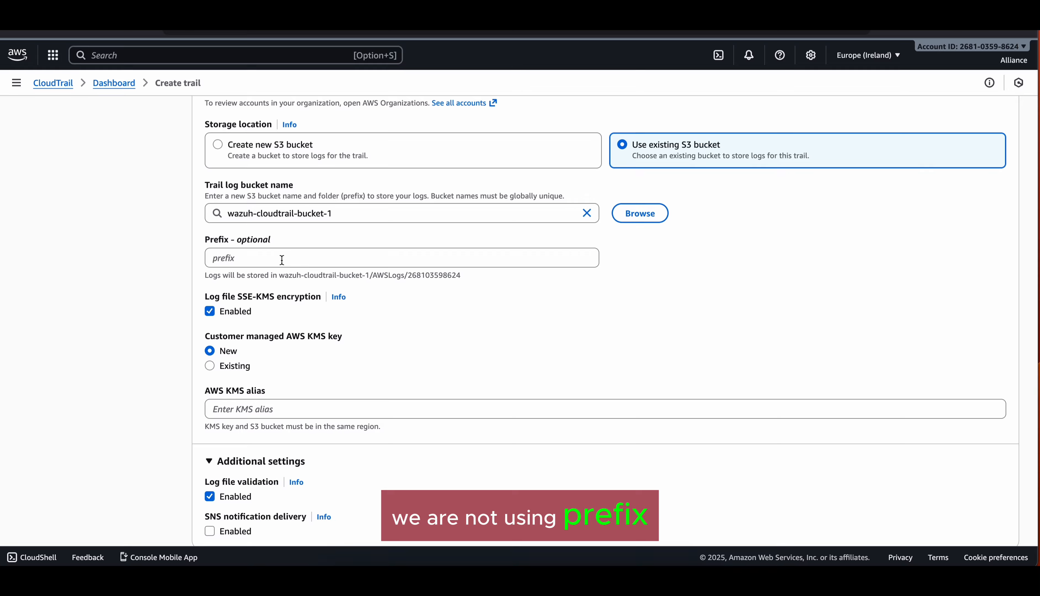
scroll(282, 259, "down", 2)
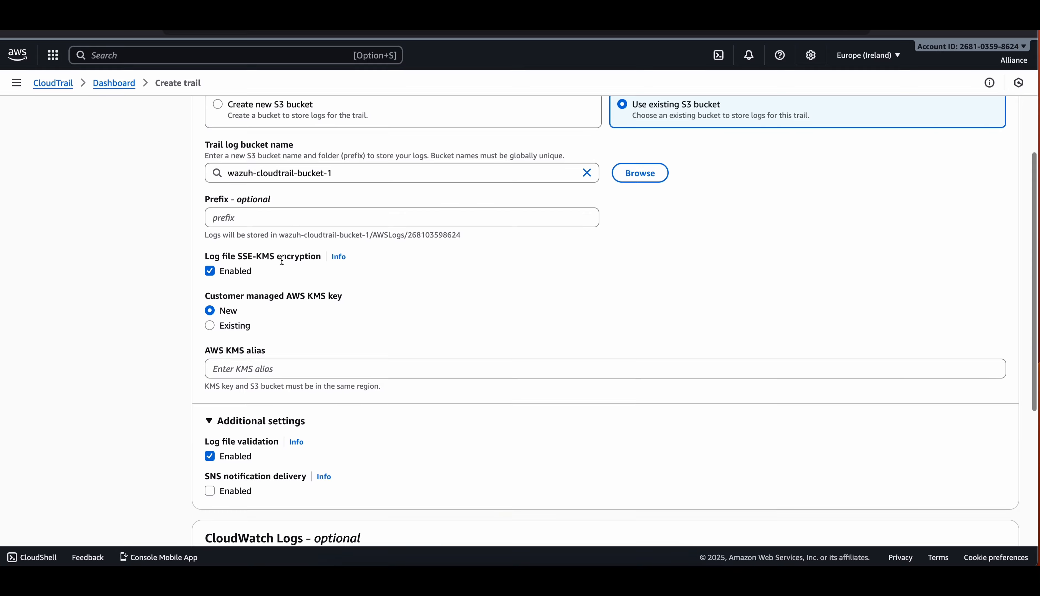
left_click(237, 327)
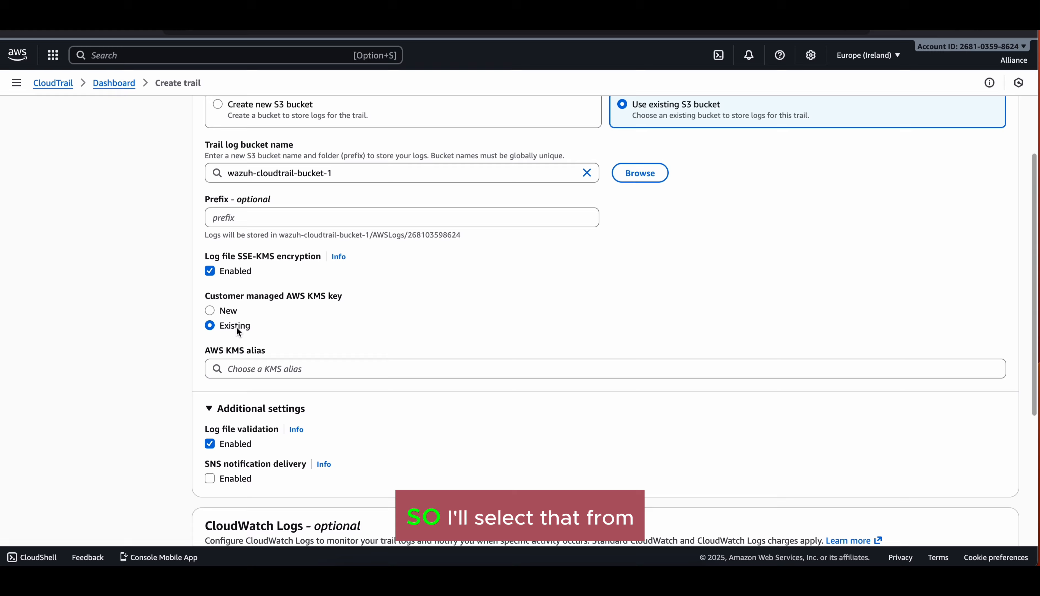
left_click(265, 366)
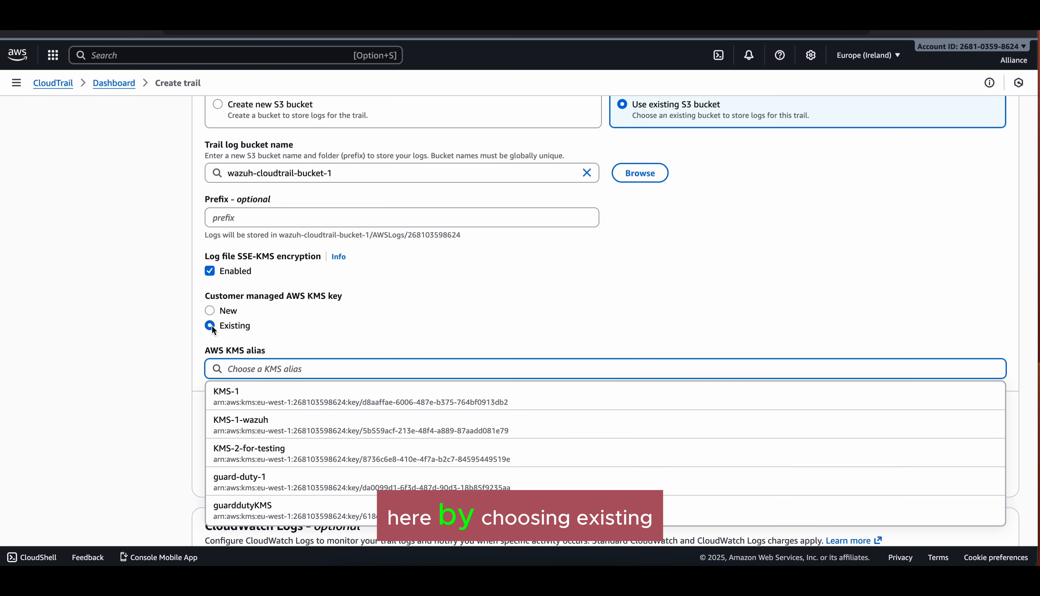
left_click(268, 401)
scroll(369, 462, "down", 3)
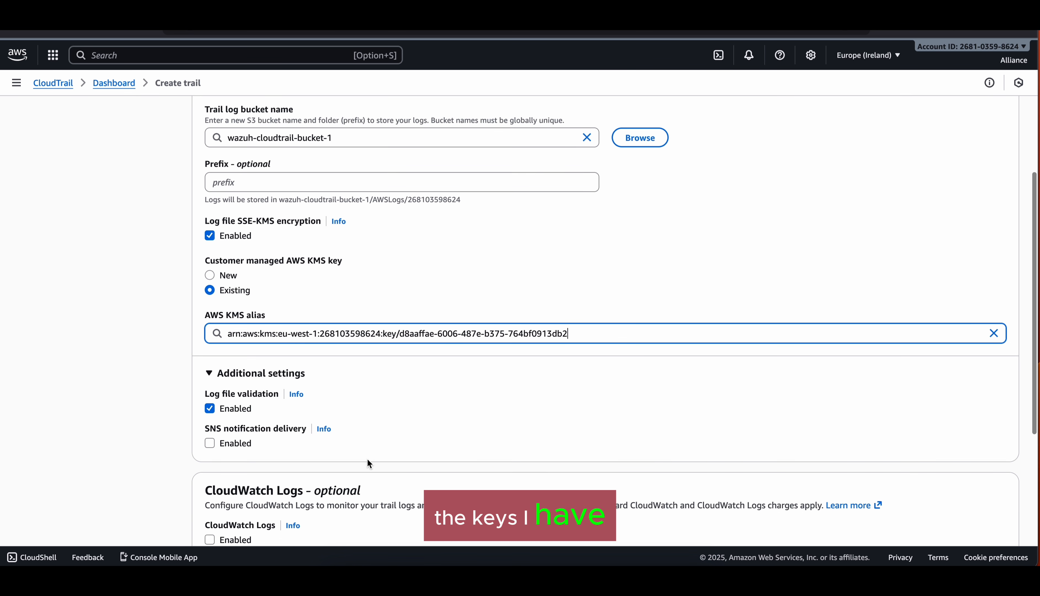
Step: Keep the remaining trail attributes at their defaults and continue to the log event selection
scroll(369, 463, "up", 5)
scroll(368, 462, "down", 3)
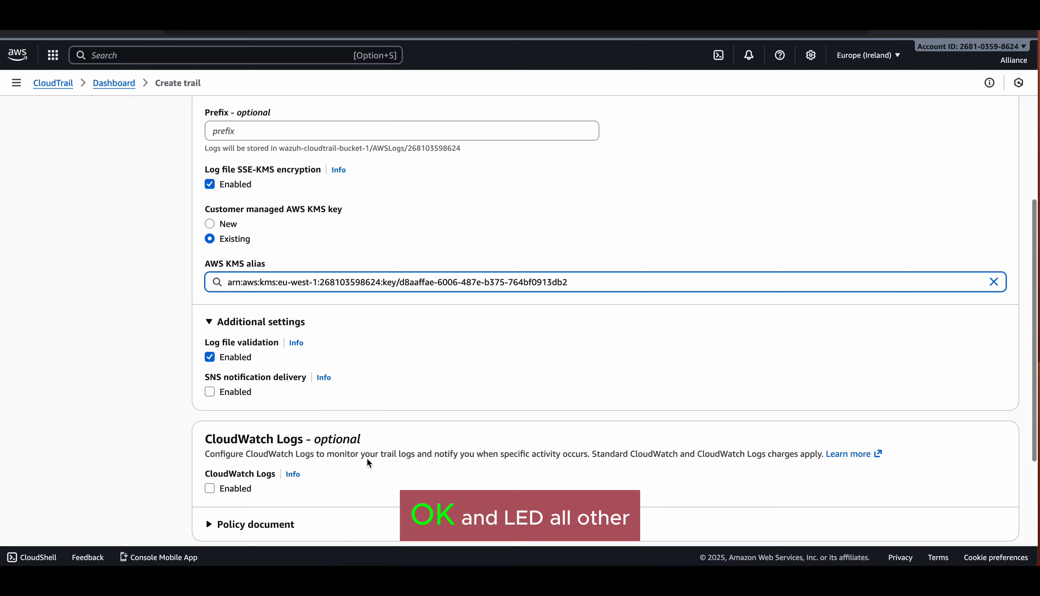
scroll(368, 463, "down", 2)
scroll(368, 461, "down", 3)
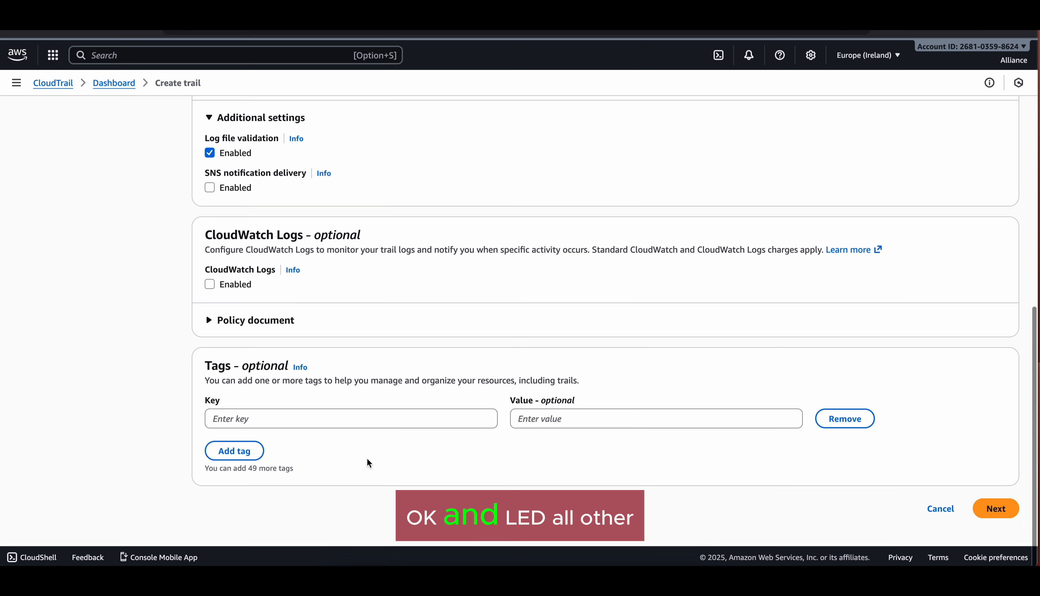
left_click(993, 510)
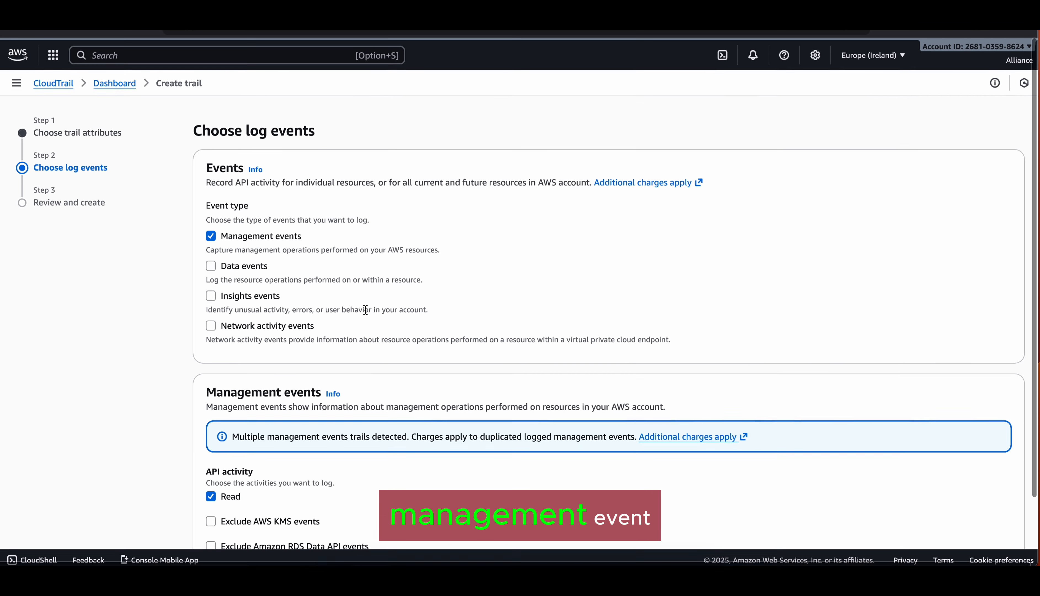
Step: Try to create the trail with management events for both read and write API activity
scroll(365, 310, "down", 2)
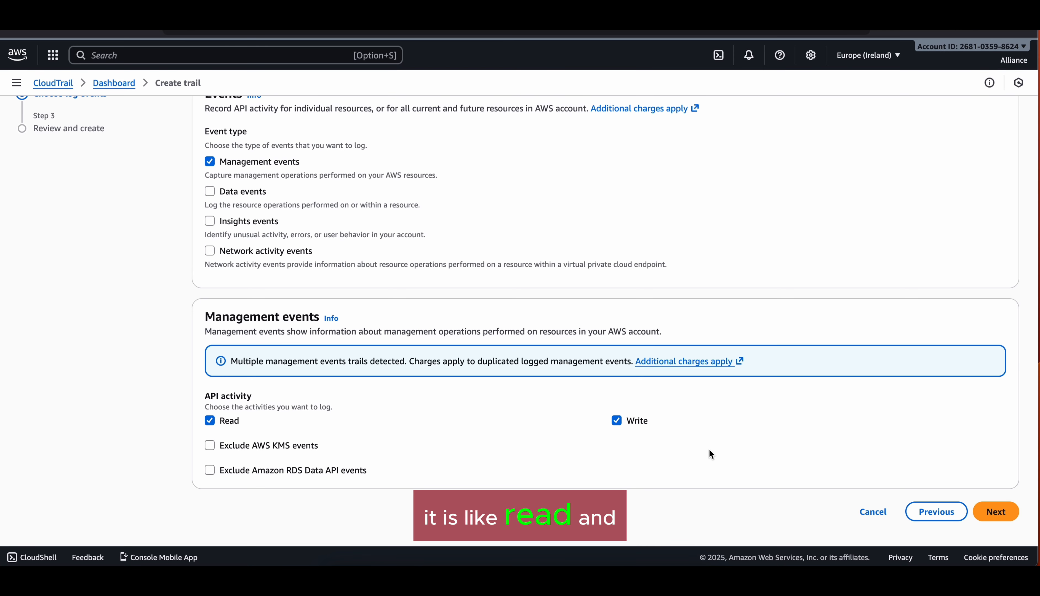
left_click(997, 514)
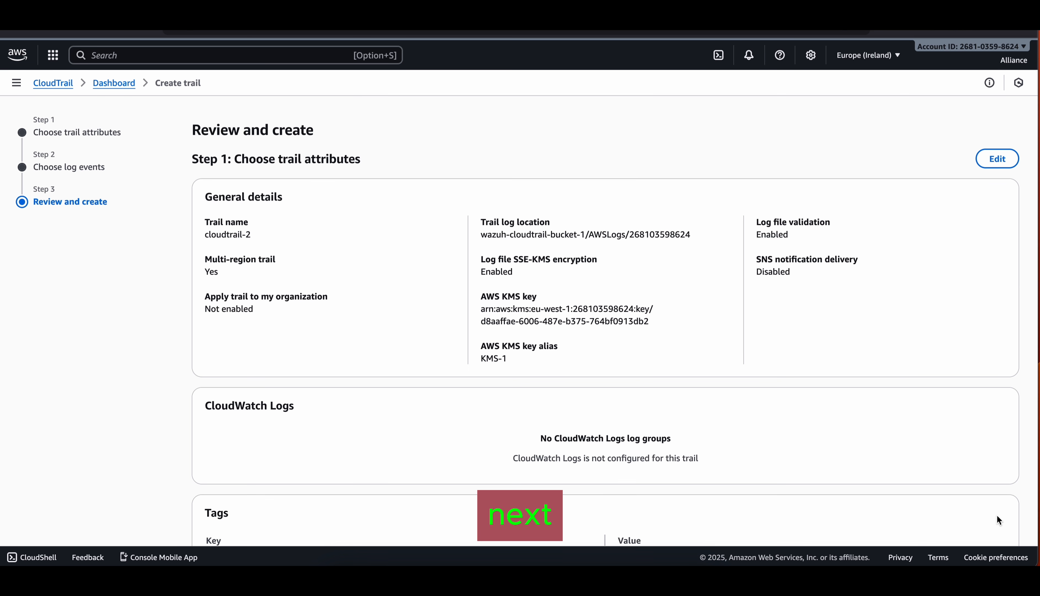
scroll(998, 515, "down", 20)
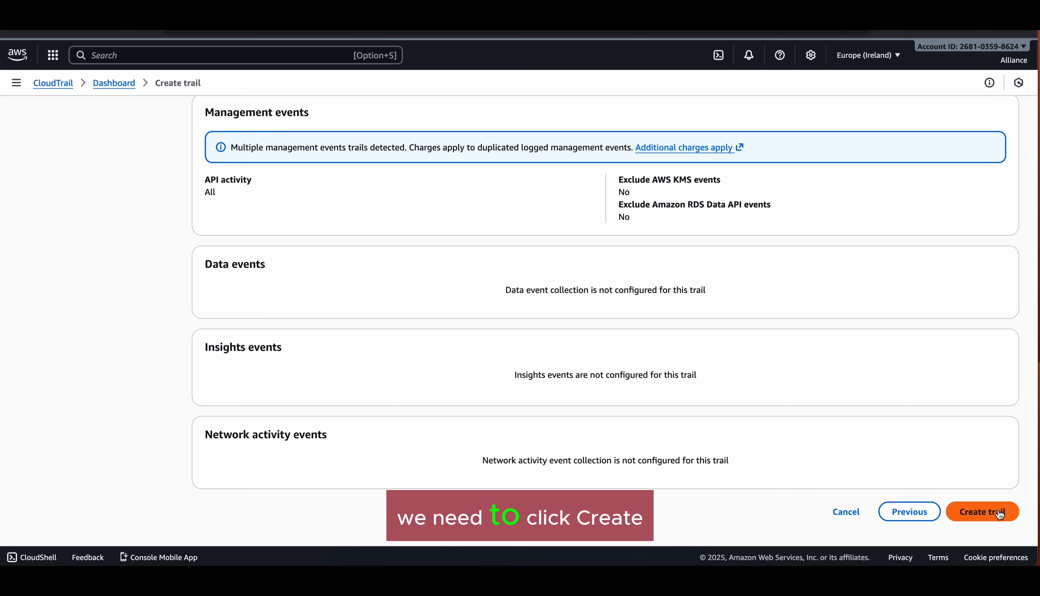
left_click(998, 521)
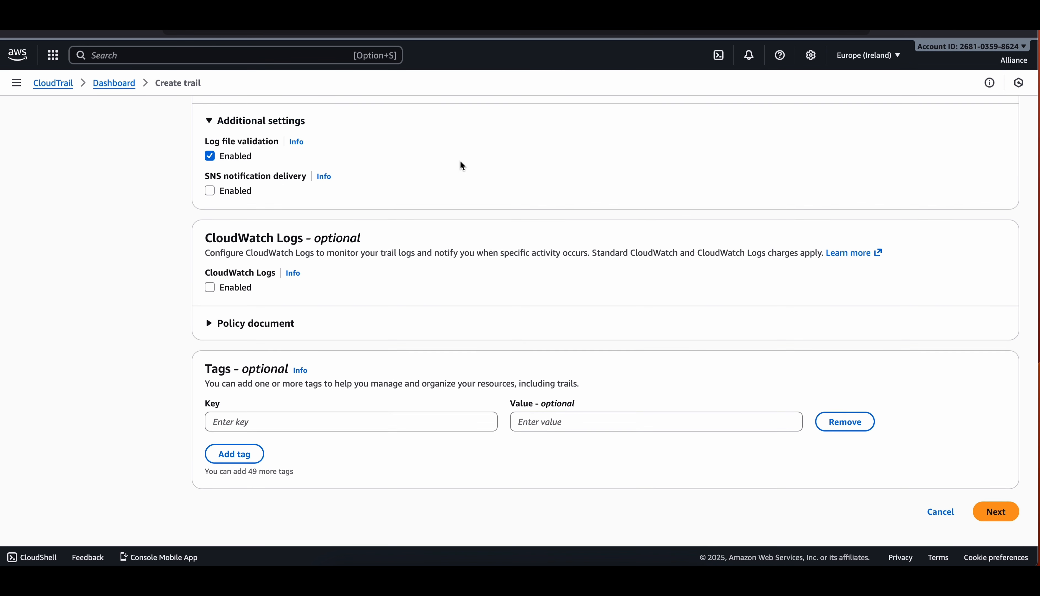
Step: Change the trail's storage location to a newly created S3 bucket, keeping the suggested bucket name
scroll(462, 166, "up", 3)
scroll(461, 165, "up", 5)
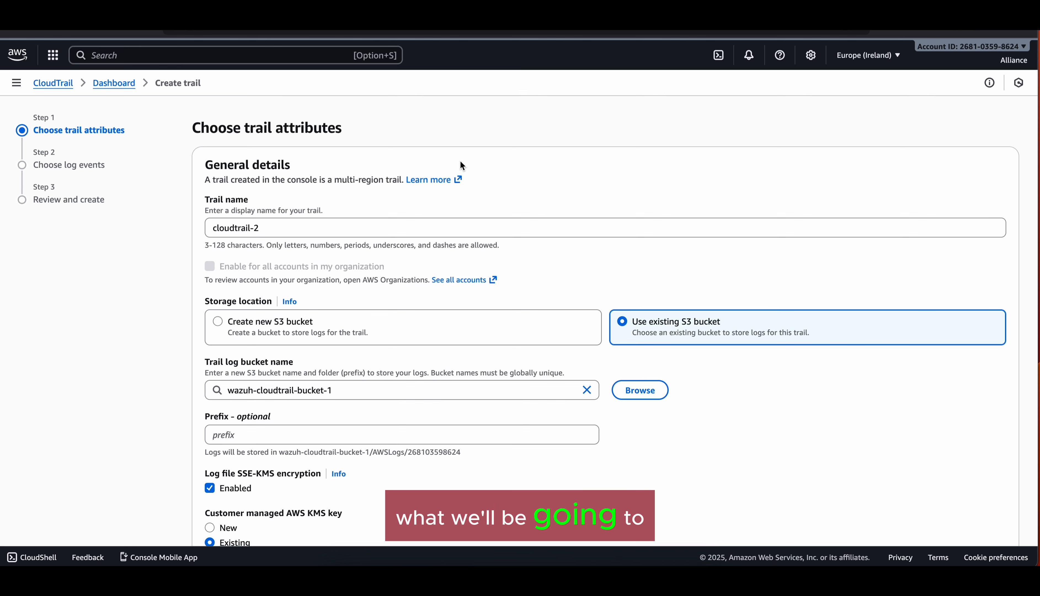
left_click(219, 321)
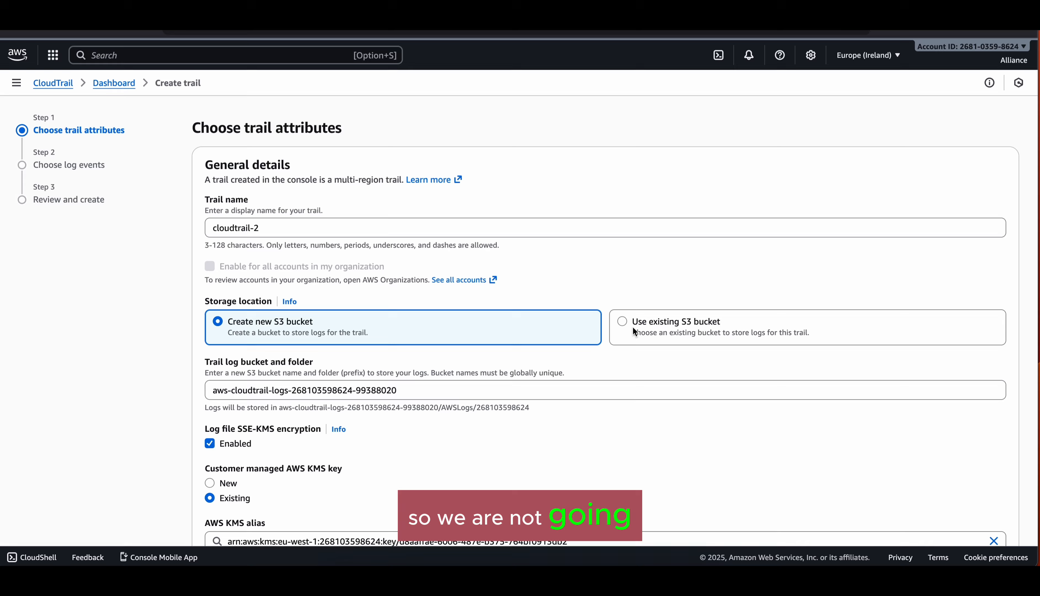
Step: Disable SSE-KMS encryption of the log files and continue to the log event selection
scroll(635, 332, "down", 2)
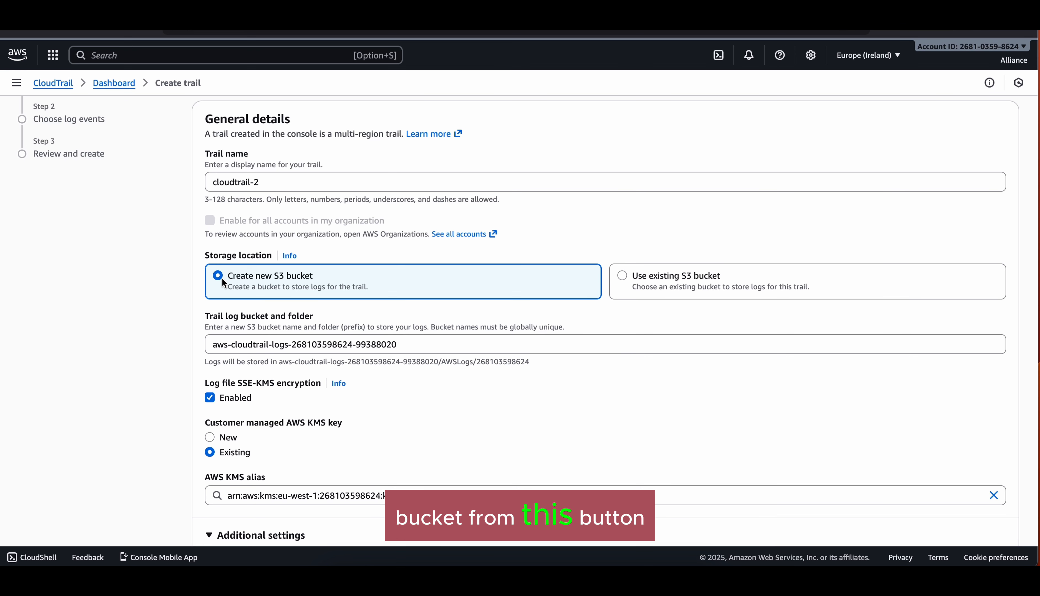
left_click(210, 397)
scroll(375, 400, "down", 5)
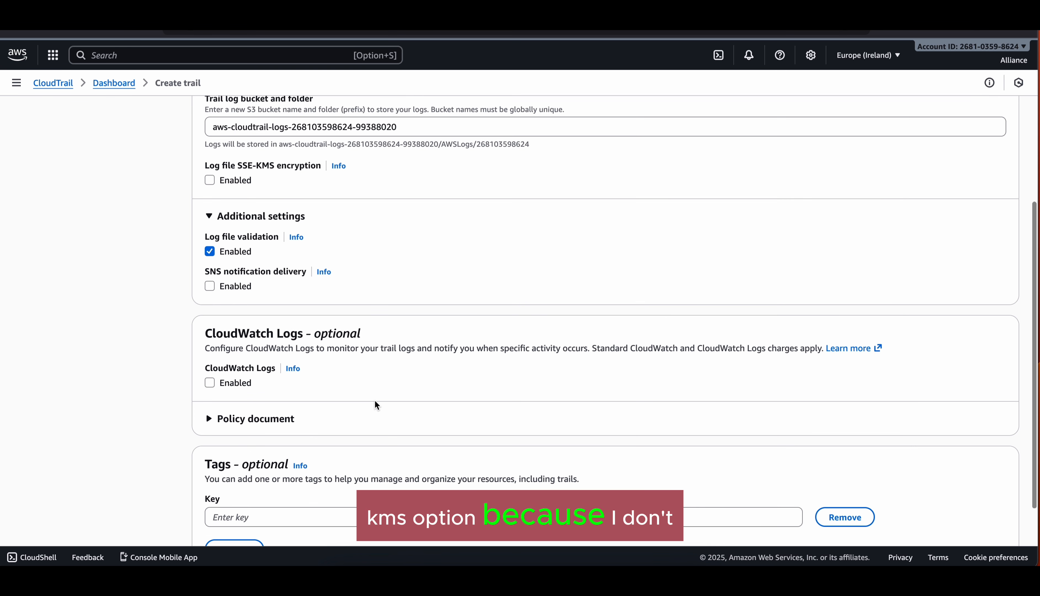
scroll(375, 405, "down", 3)
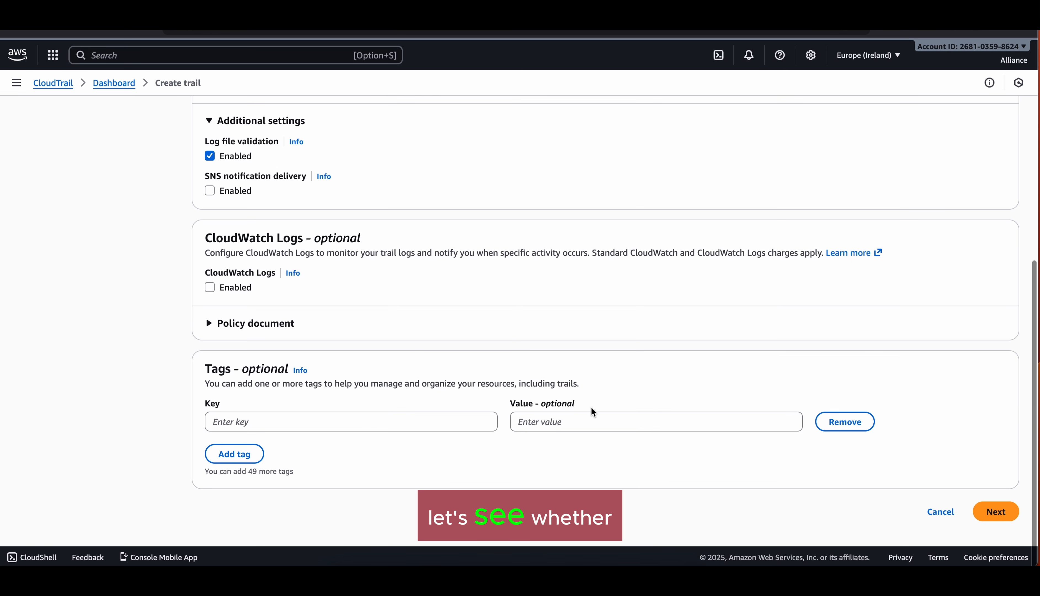
left_click(979, 519)
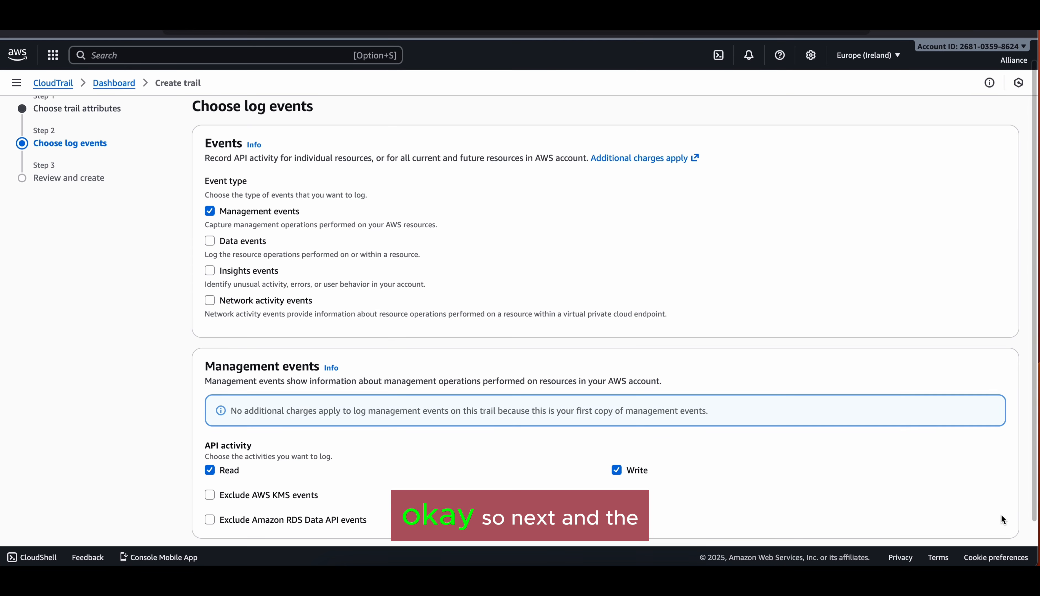
Step: Keep management events with read and write API activity and create the trail cloudtrail-2
scroll(1001, 514, "down", 2)
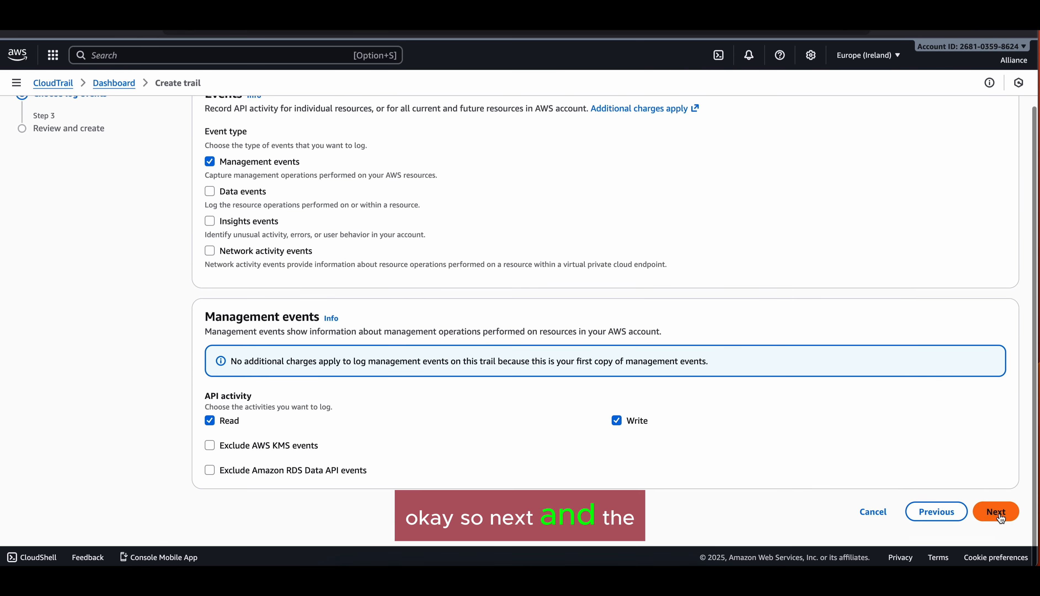
left_click(999, 512)
scroll(1000, 517, "down", 10)
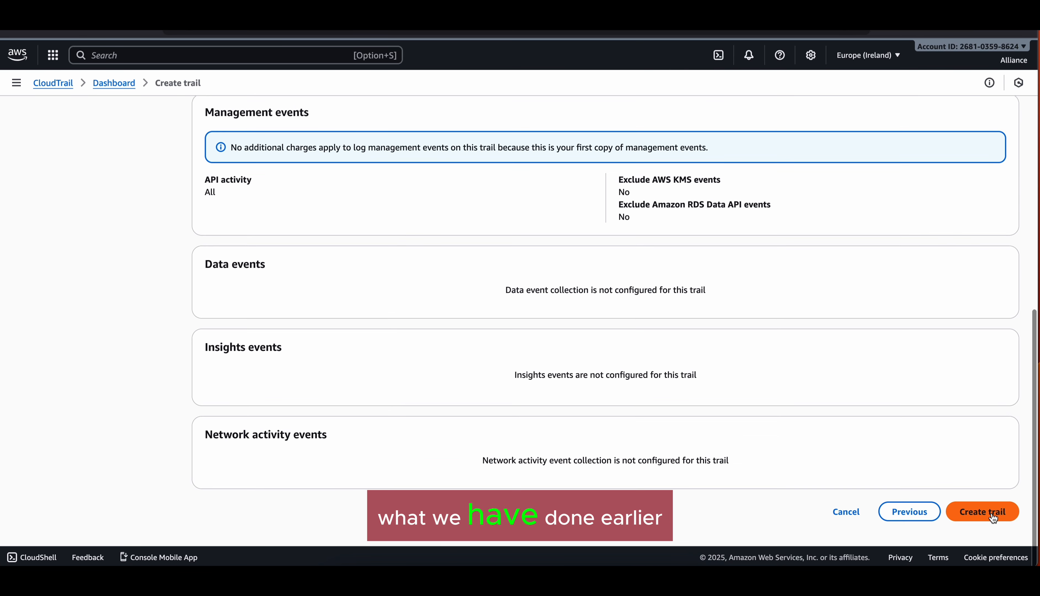
left_click(992, 518)
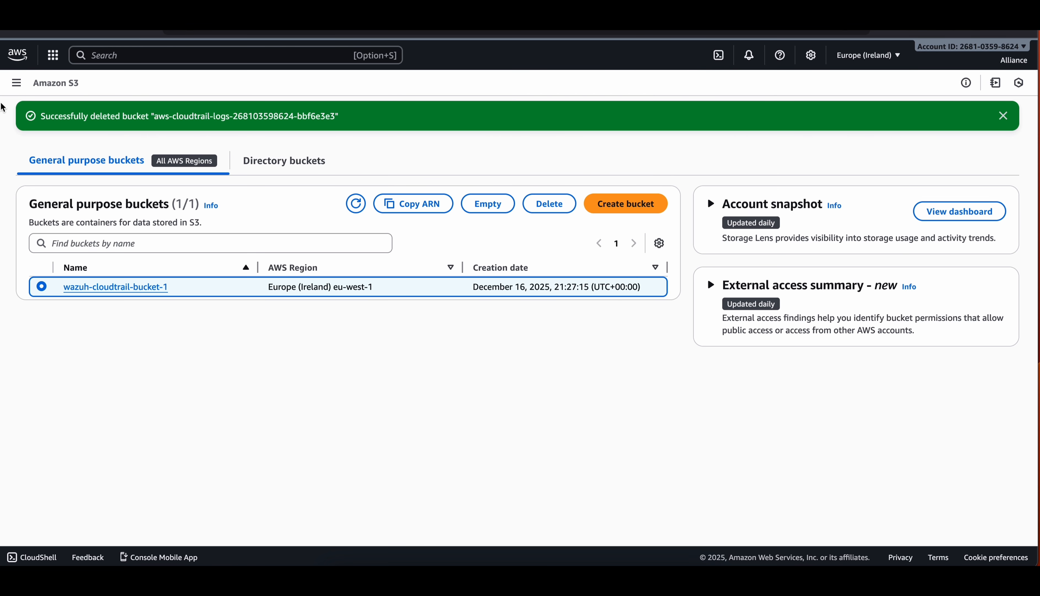
Step: Refresh the S3 bucket list and open the new aws-cloudtrail-logs bucket down to the CloudTrail folder under AWSLogs
left_click(356, 204)
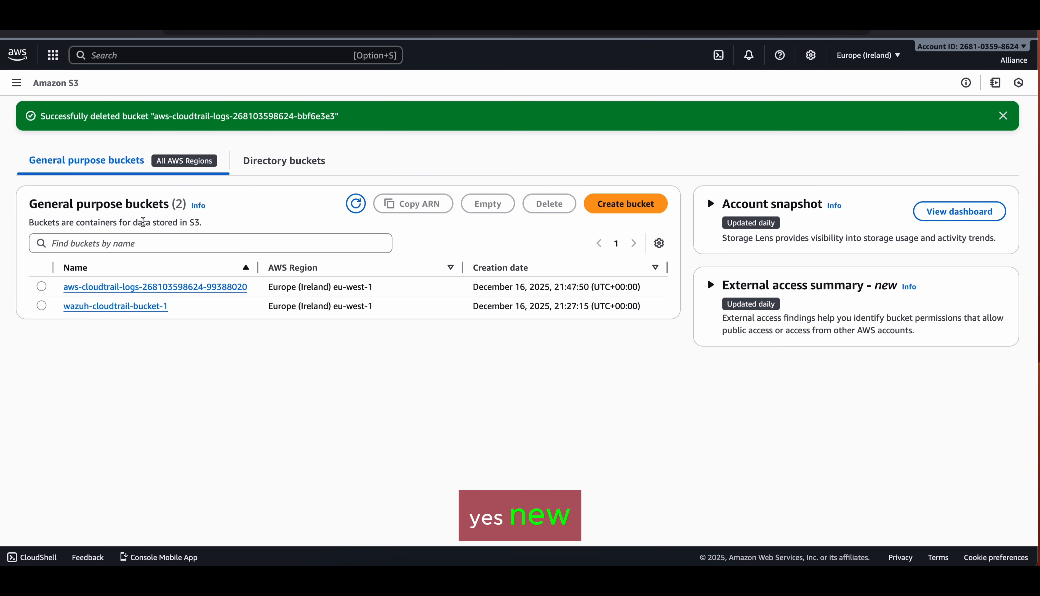
left_click(108, 288)
left_click(105, 284)
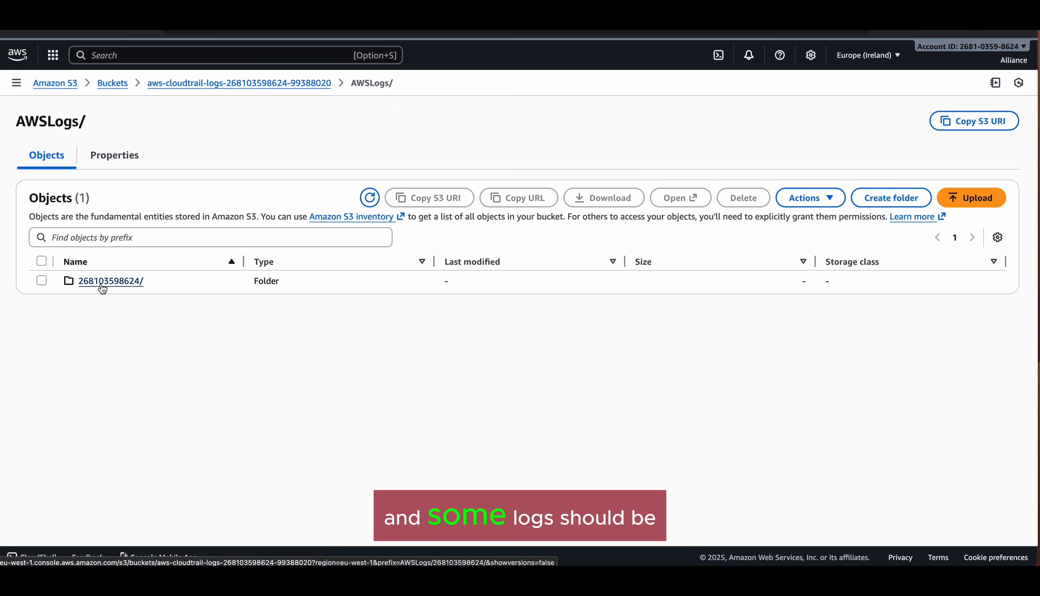
left_click(102, 282)
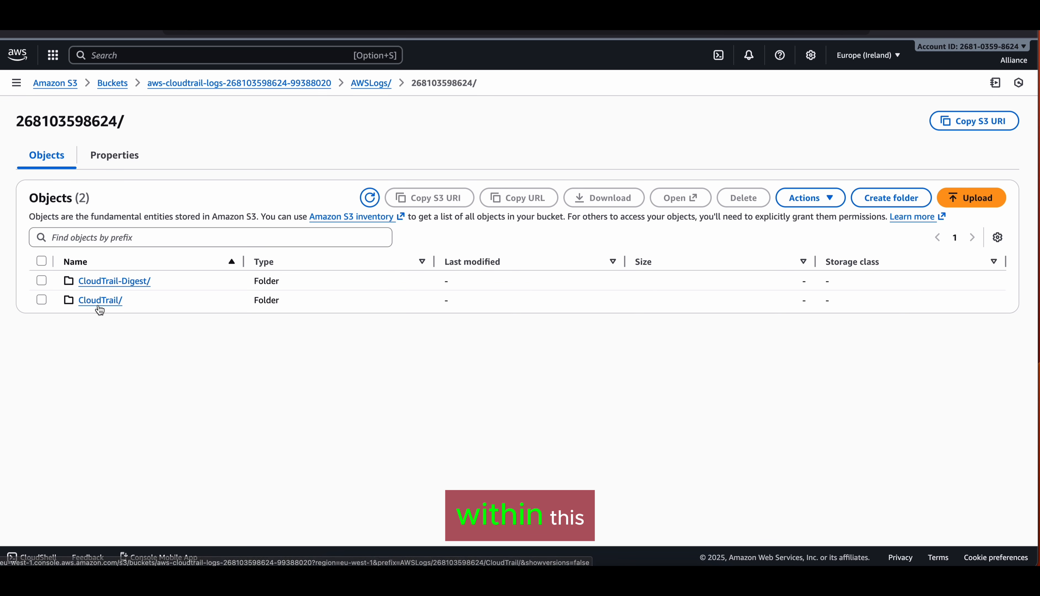
left_click(100, 300)
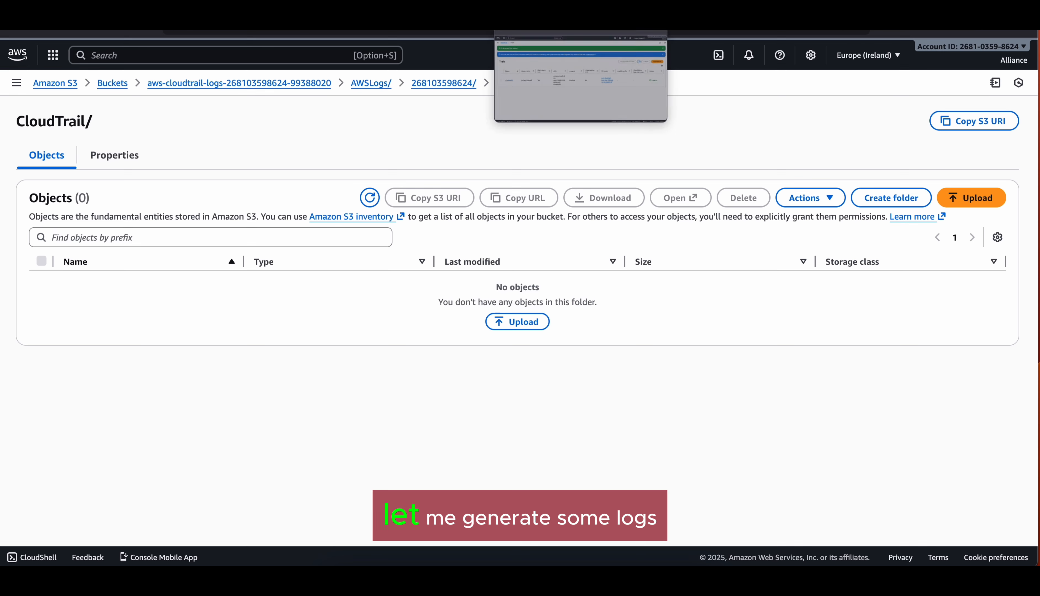
Step: Return to the CloudTrail trails page, find the IAM service and open its user groups
left_click(555, 30)
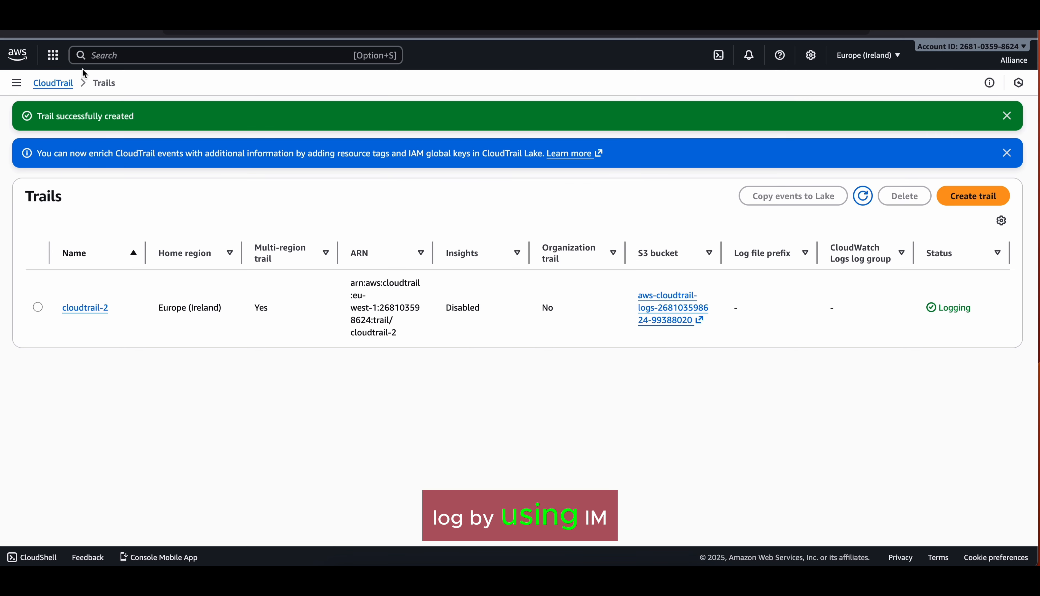
left_click(109, 58)
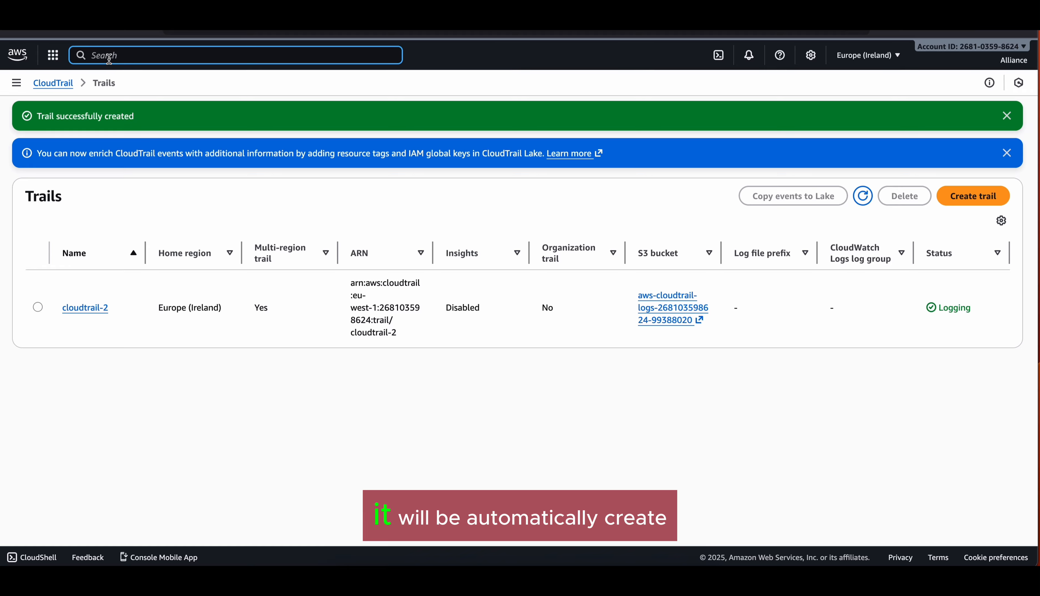
type("iam")
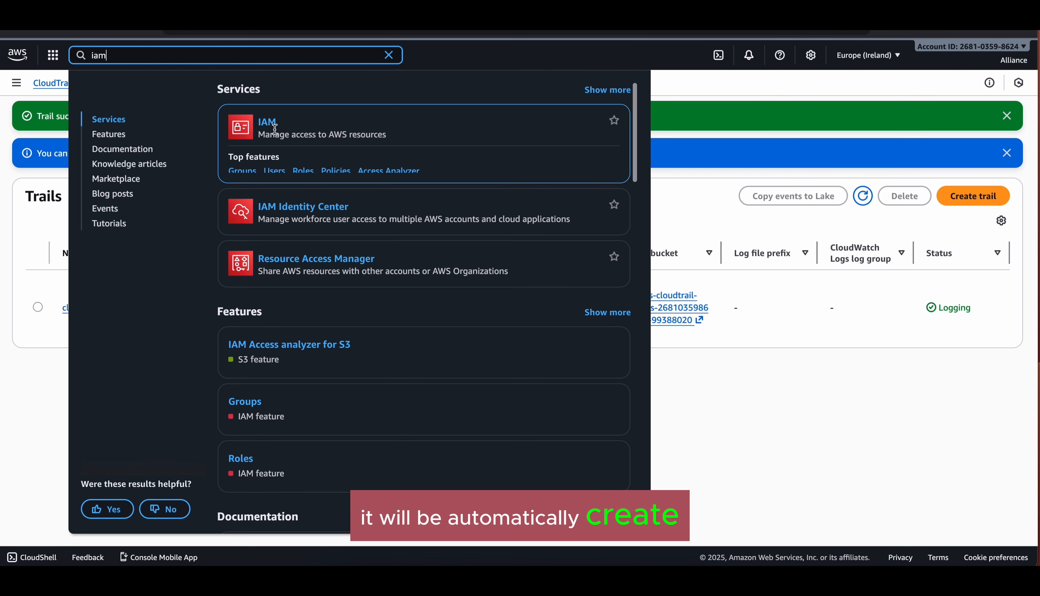
left_click(265, 126)
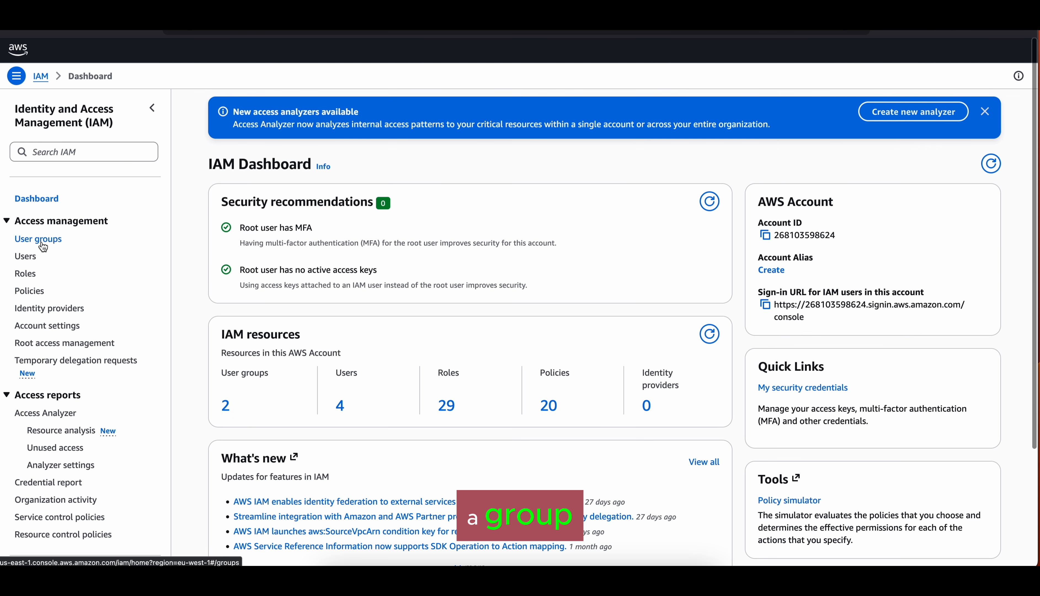
left_click(42, 240)
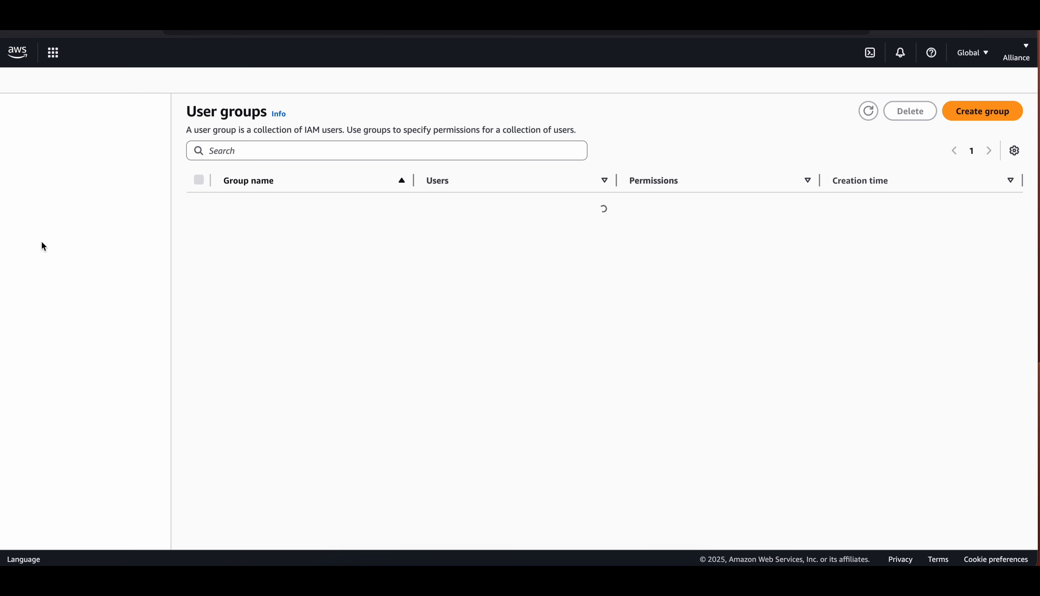
Step: Search the user groups for test-group-1 and copy that name
left_click(446, 153)
type("test-g")
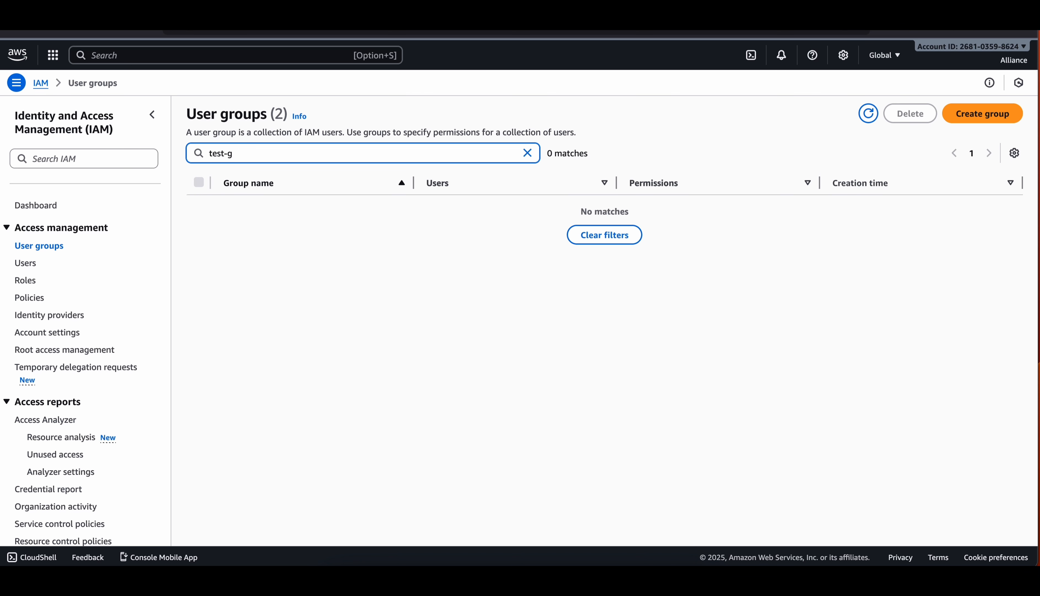
type("roup-1")
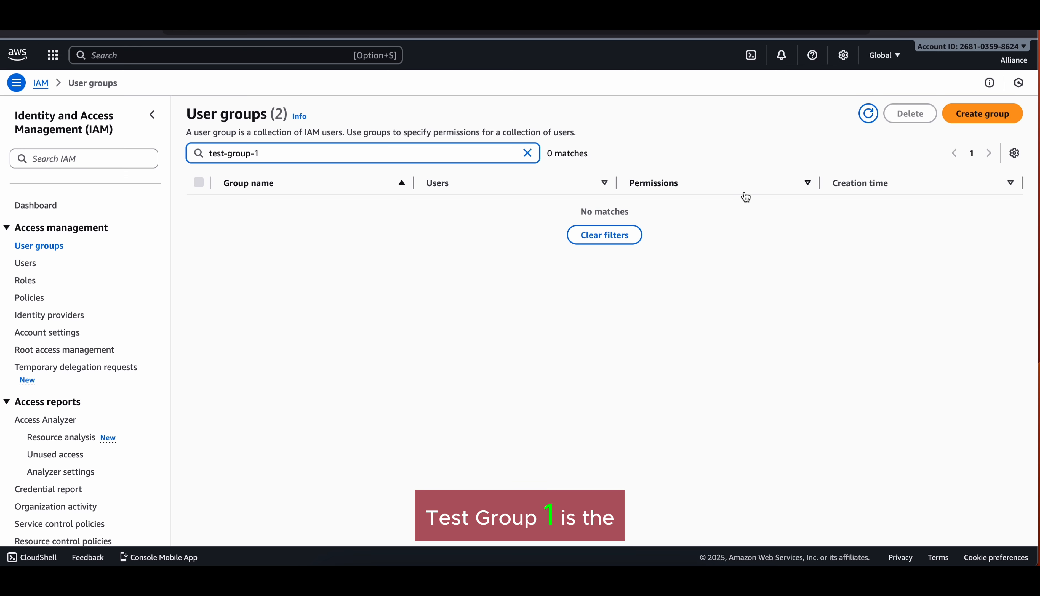
key("super+a")
key("super+c")
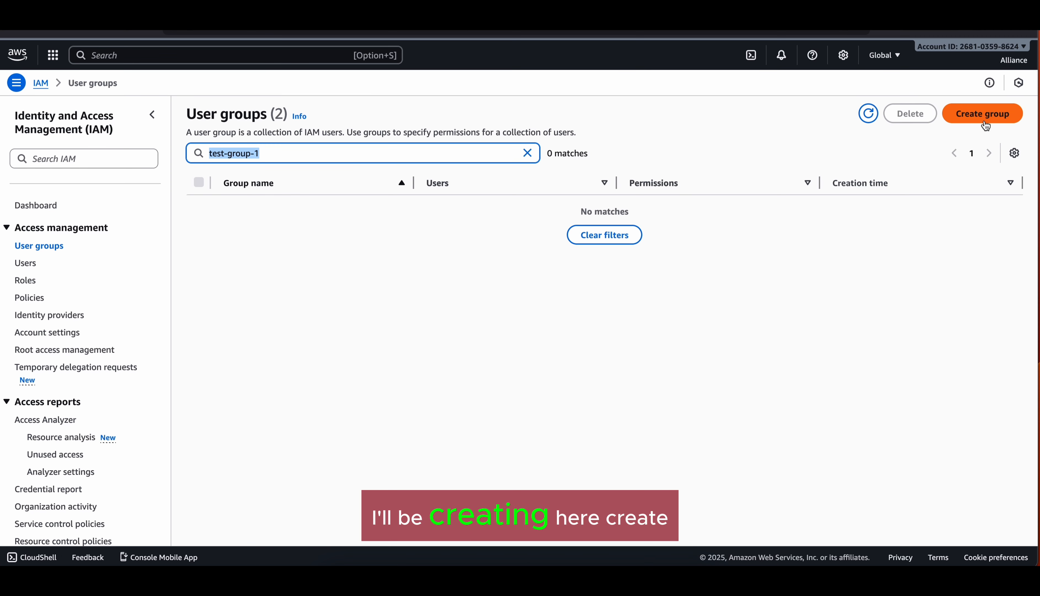
Step: Create a user group named test-group-1 without adding any users or permissions policies
left_click(983, 113)
left_click(430, 198)
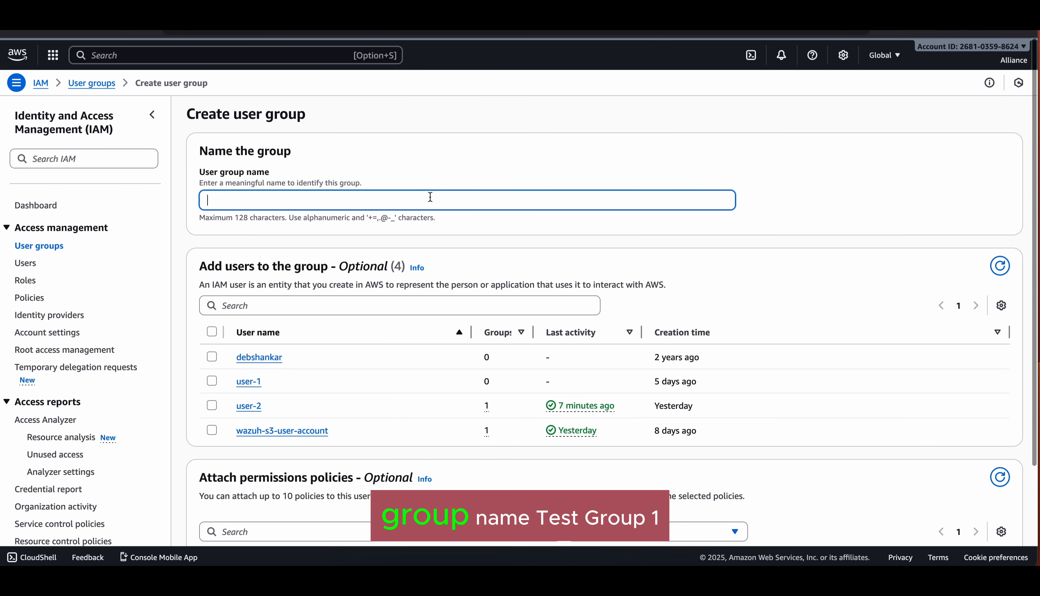
key("super+v")
scroll(584, 419, "down", 3)
scroll(584, 419, "down", 10)
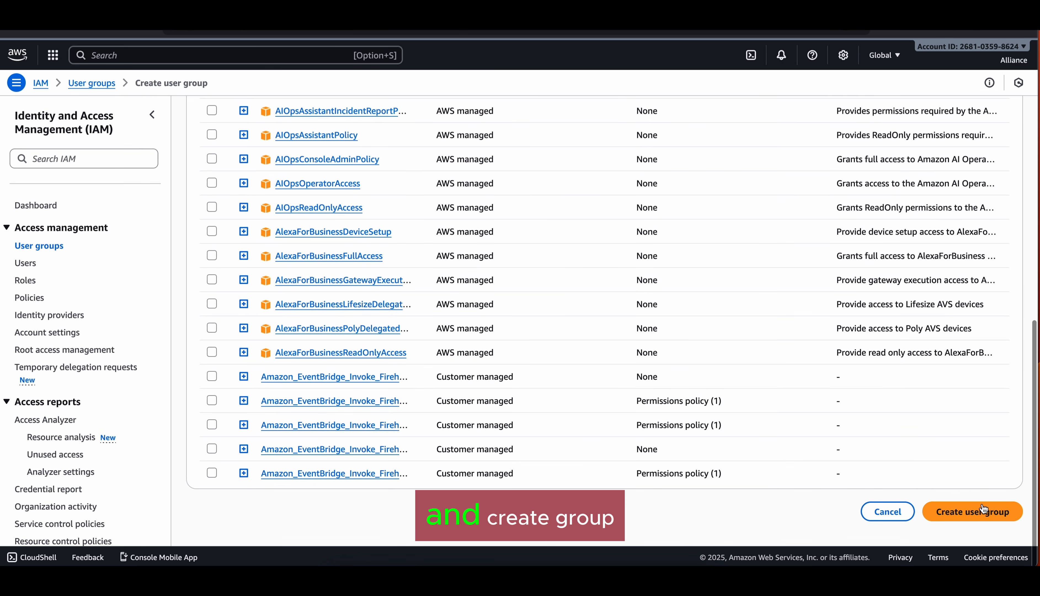
left_click(982, 505)
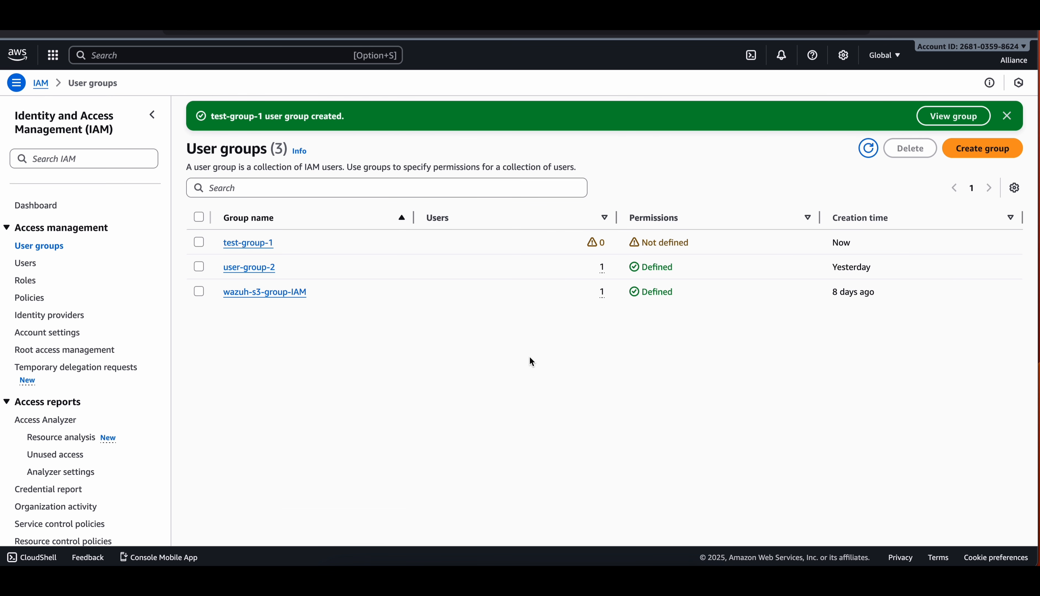
Step: Delete the user group test-group-1, confirming the deletion with its name
left_click(199, 244)
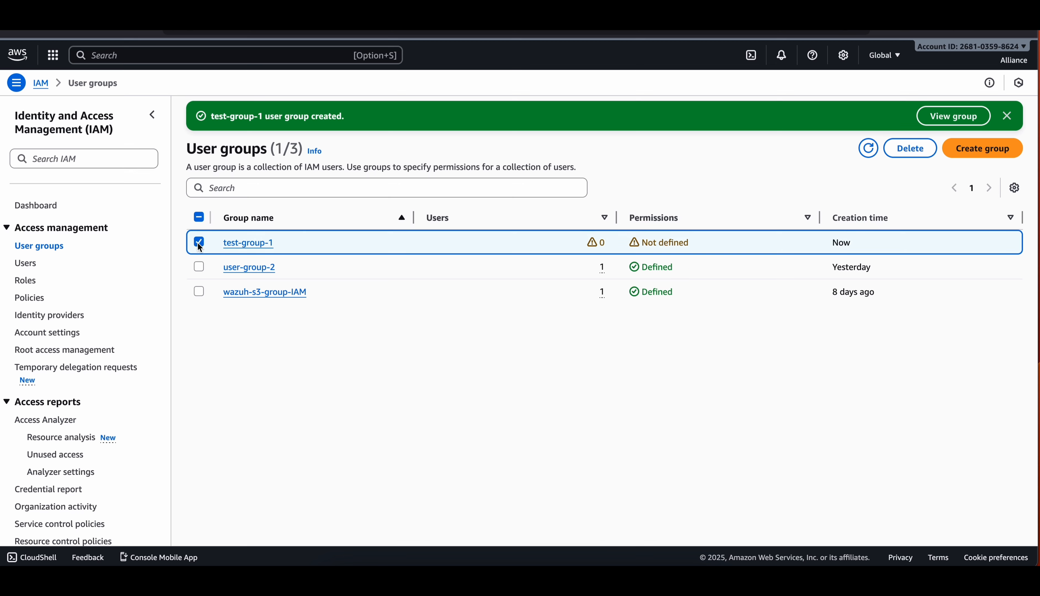
left_click(911, 148)
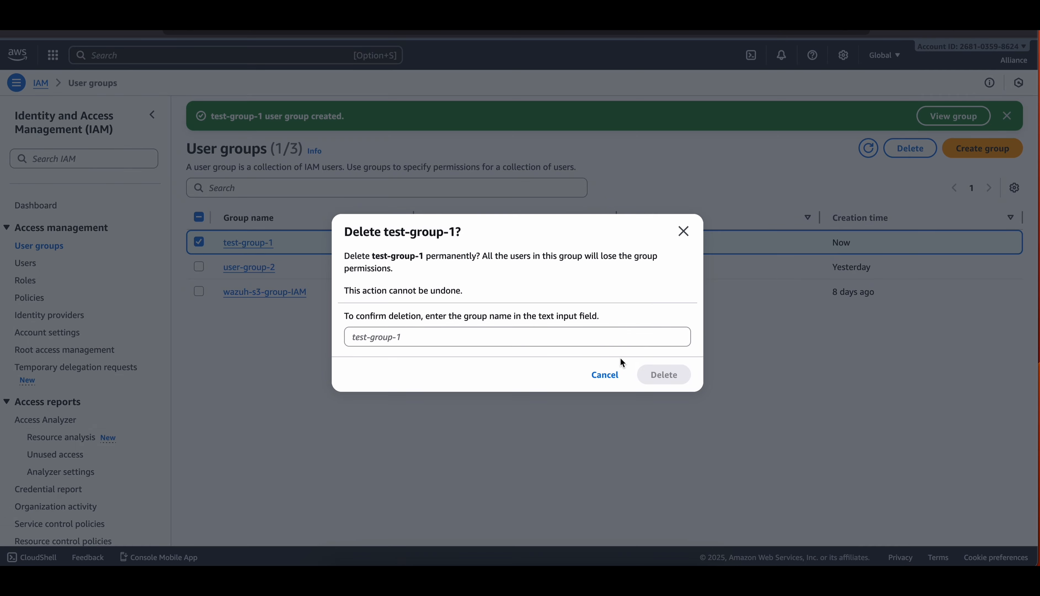
left_click(587, 341)
type("test-group-1")
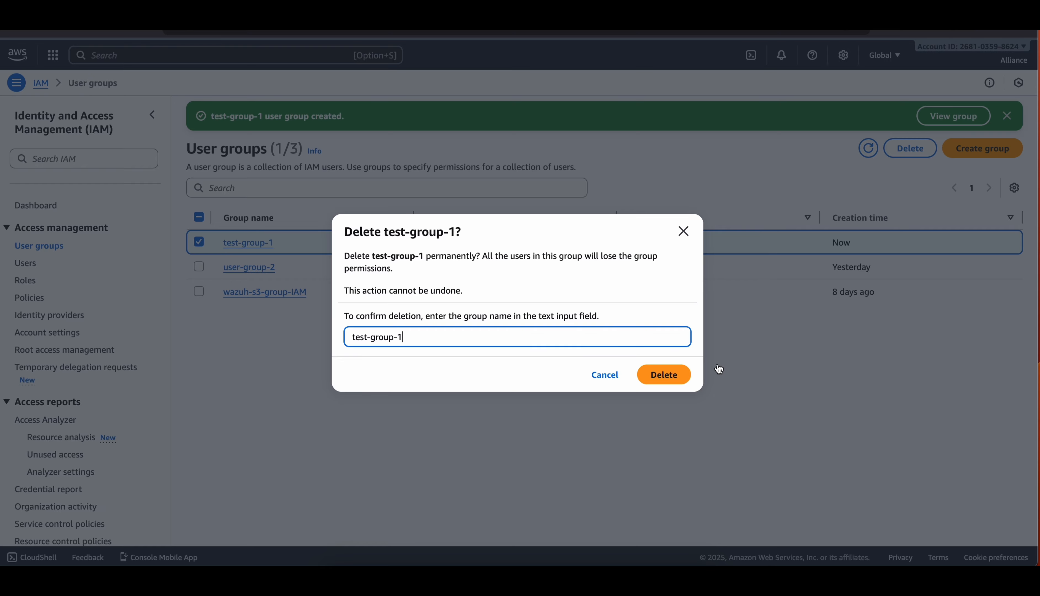
left_click(663, 373)
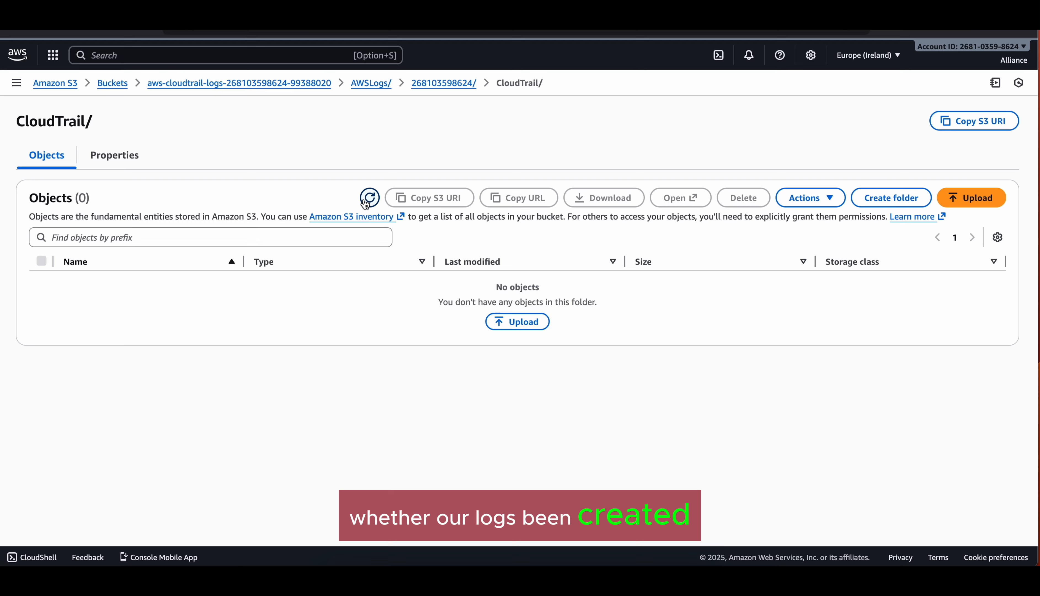
Step: Refresh the CloudTrail folder and open eu-west-1/2025/12/16 inside it to check for log files
left_click(368, 198)
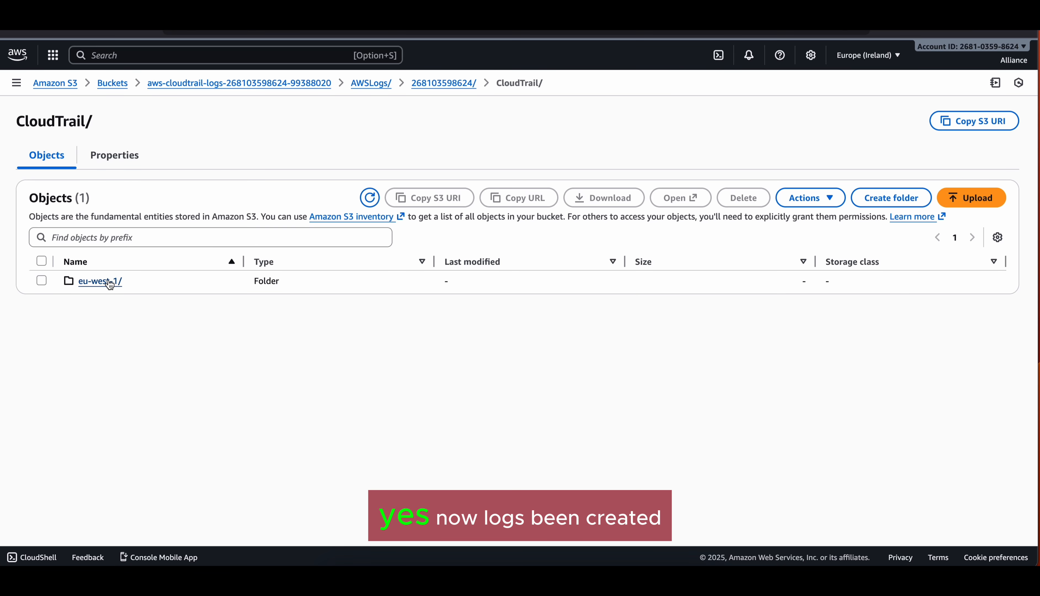
left_click(108, 282)
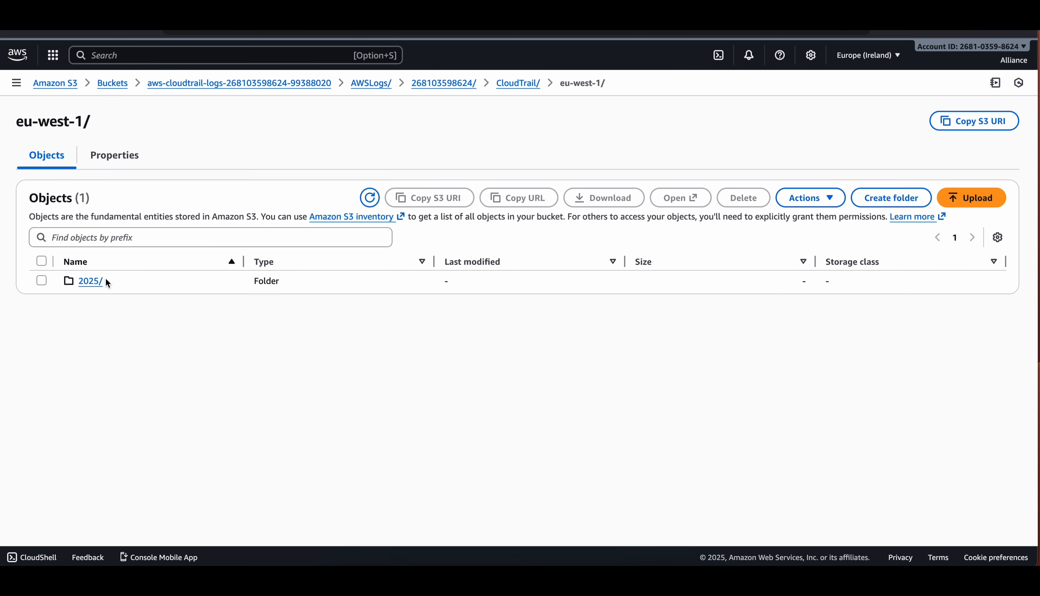
left_click(88, 281)
left_click(86, 281)
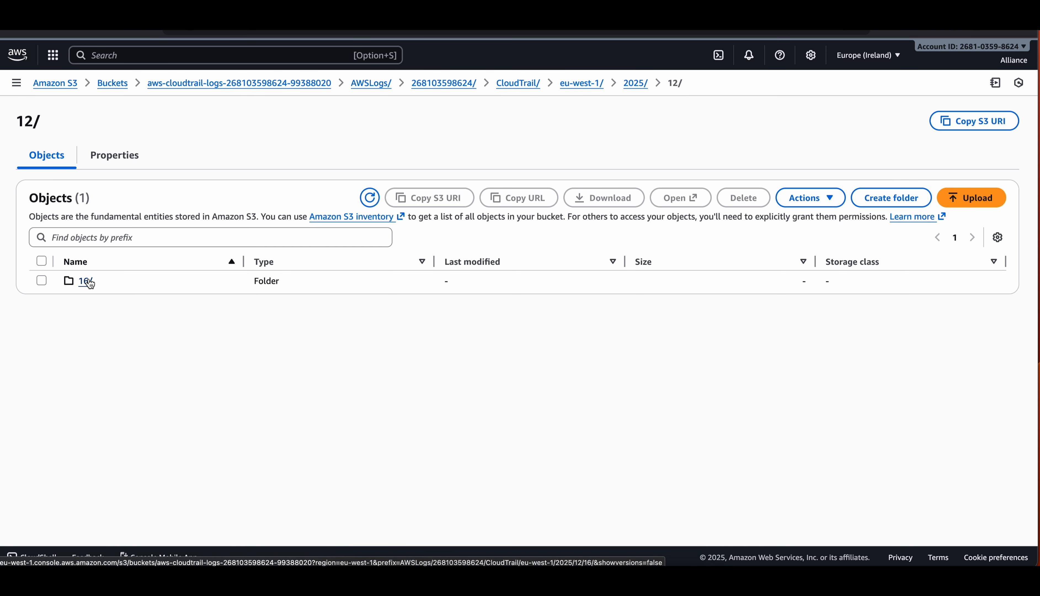
left_click(86, 282)
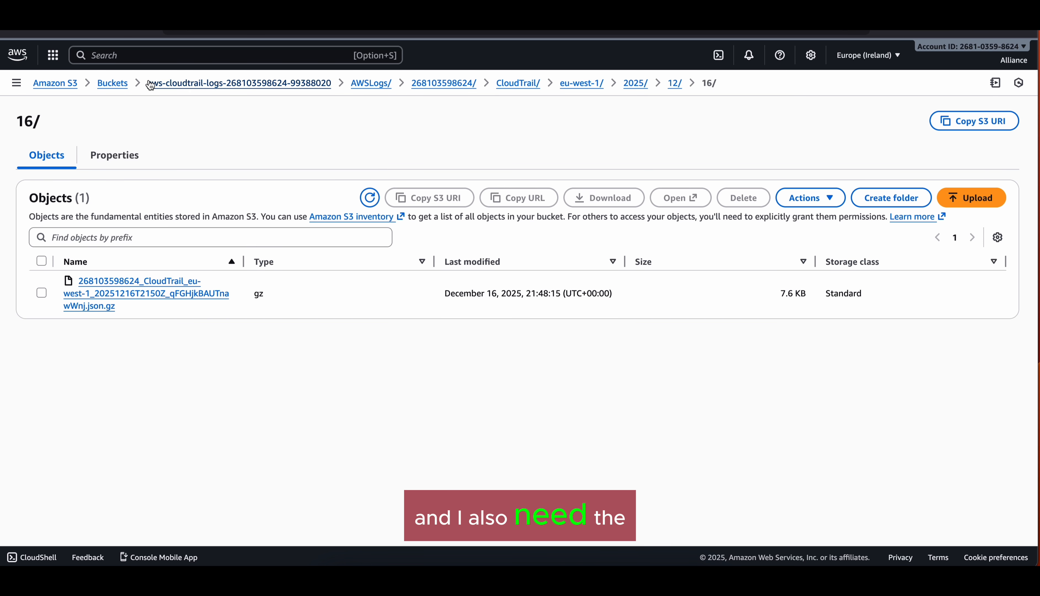
Step: Return to the root of the CloudTrail logs bucket and select the full bucket name
left_click(182, 86)
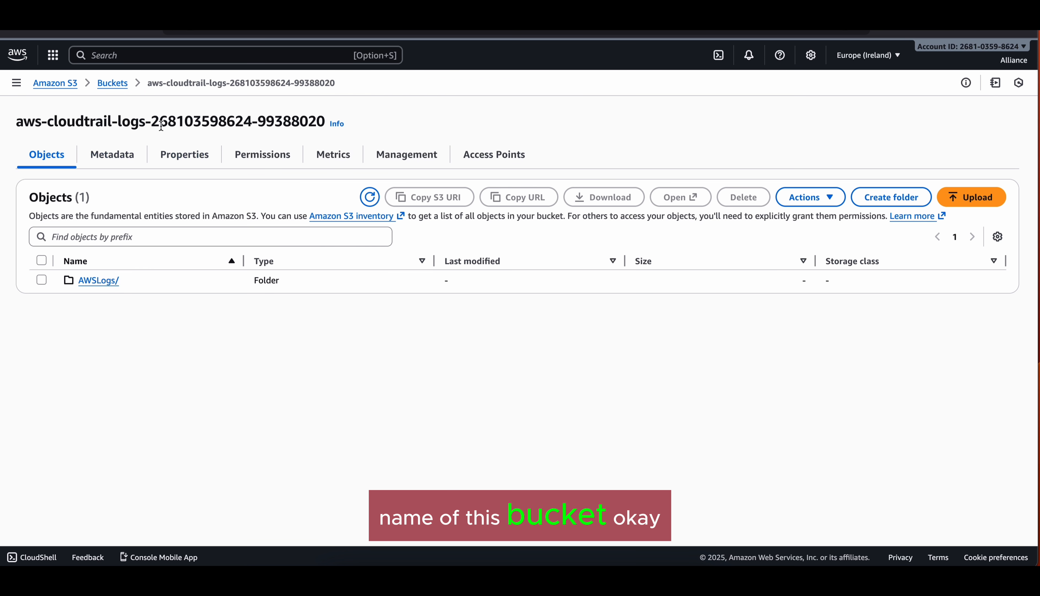
left_click_drag(17, 122, 322, 116)
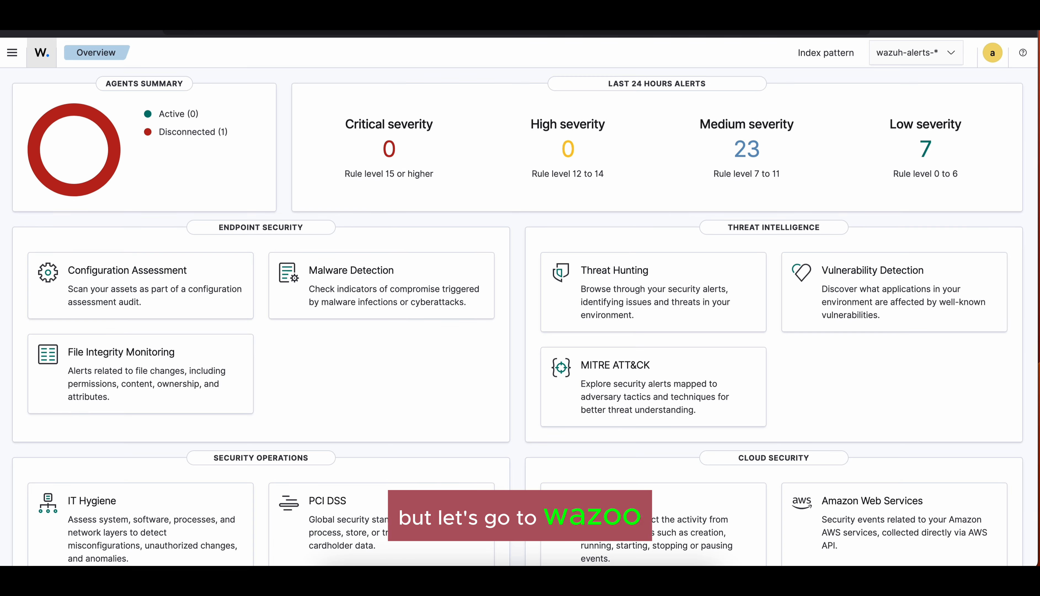
Step: Switch to the Wazuh dashboard, reload it and log in with the saved admin credentials
left_click(12, 53)
key("super+r")
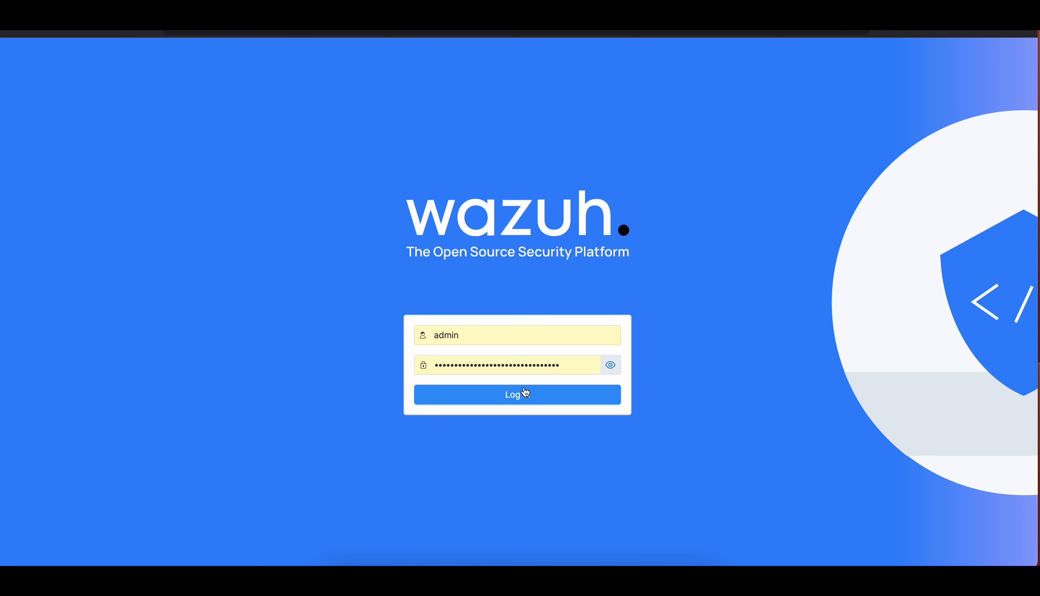
left_click(525, 396)
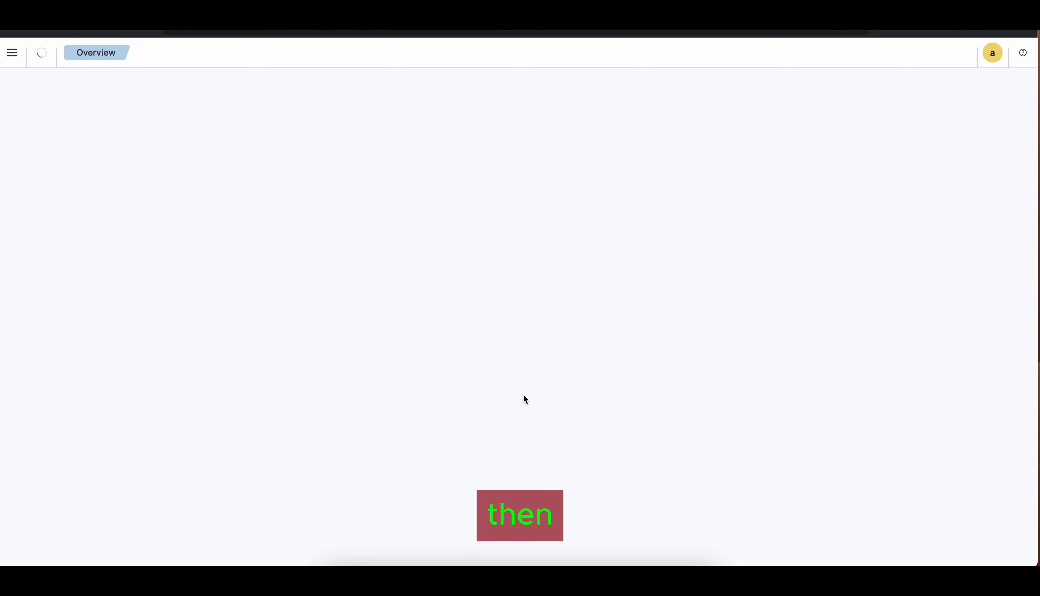
Step: Open the server settings and start editing the manager's ossec.conf configuration
left_click(12, 52)
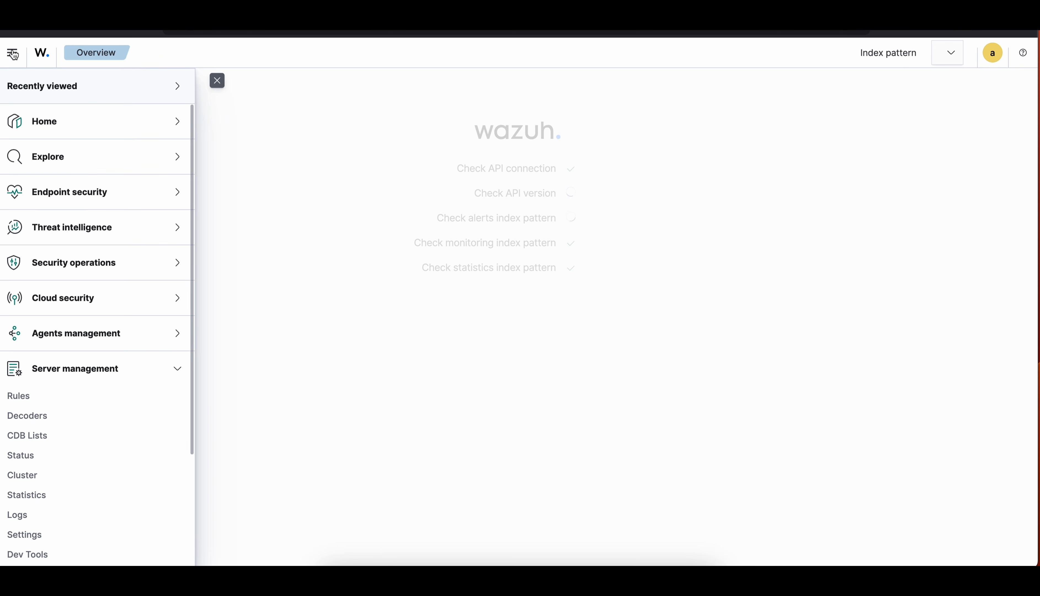
scroll(56, 355, "down", 3)
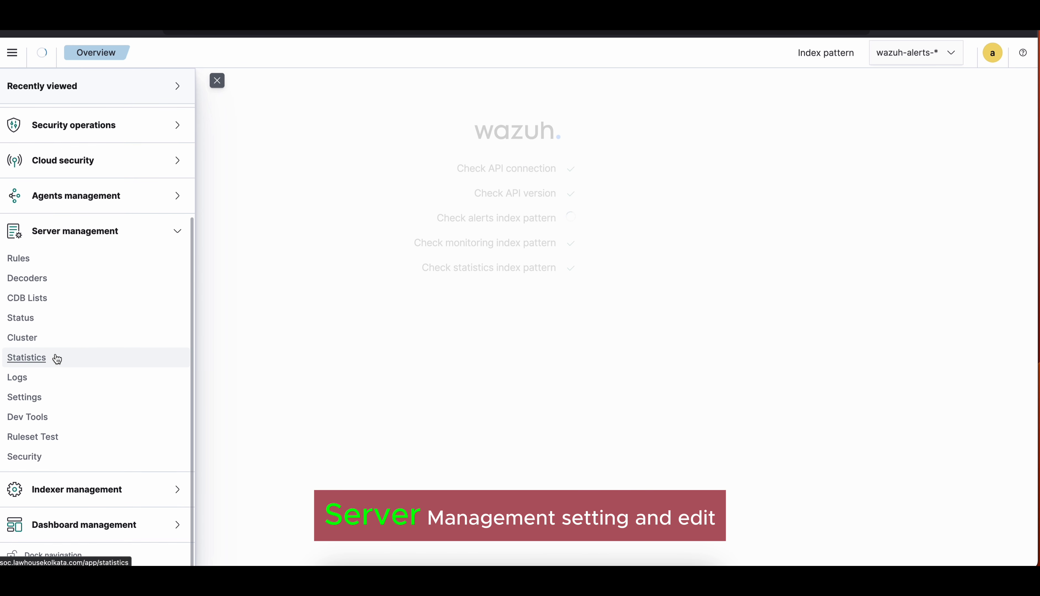
left_click(38, 399)
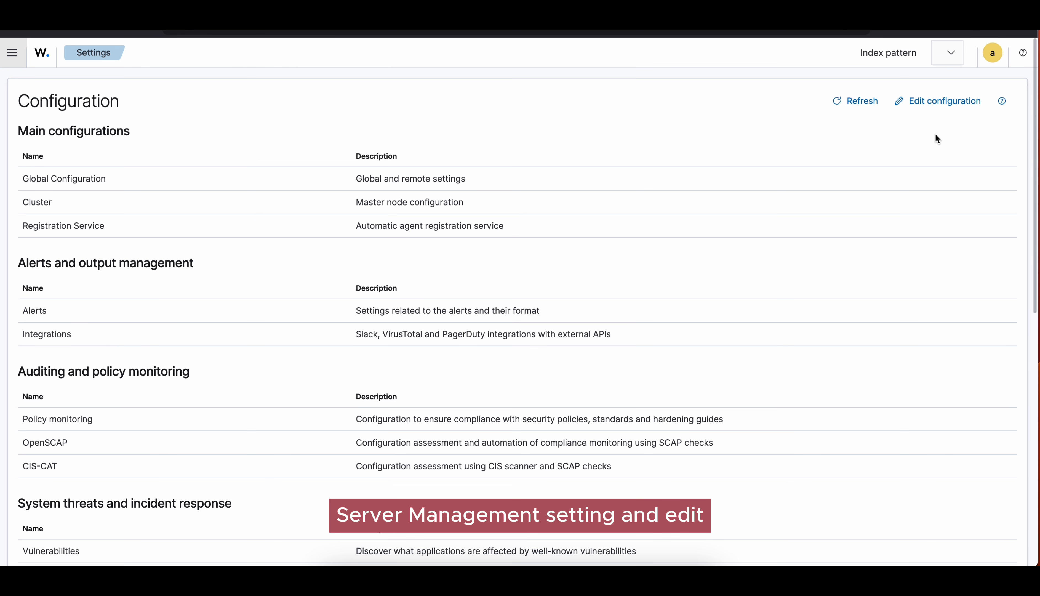
left_click(944, 100)
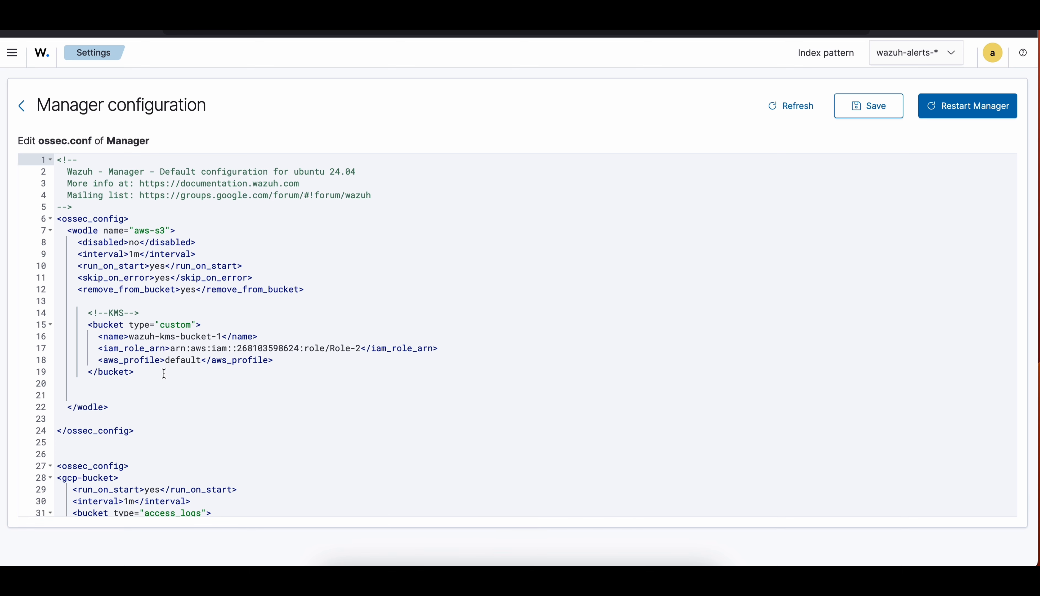
Step: Duplicate the KMS bucket block below itself in the aws-s3 wodle and change the copy's comment to Cloudtrail
left_click_drag(141, 377, 87, 316)
key("ctrl+c")
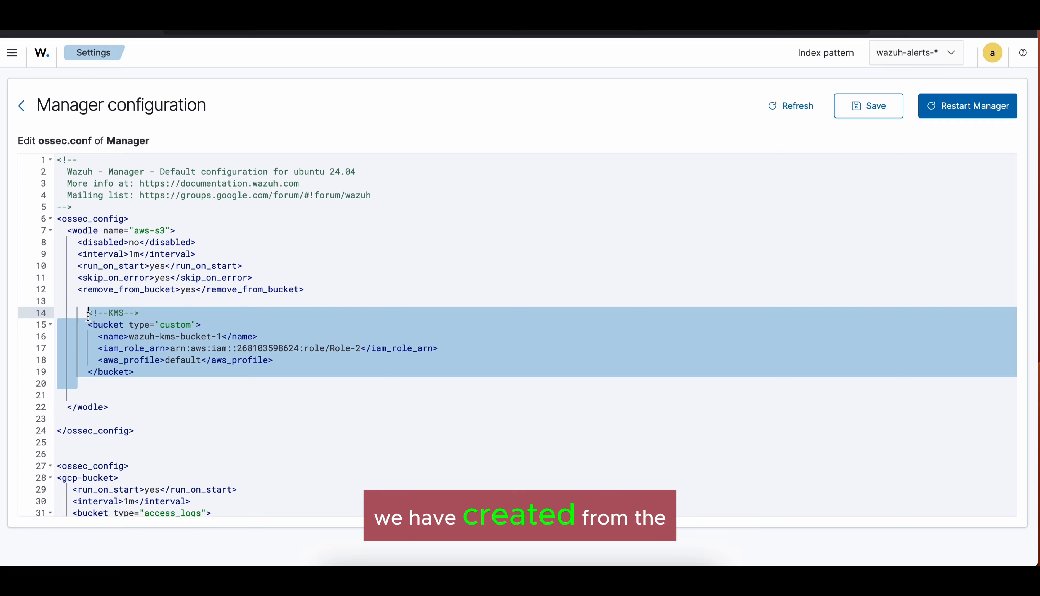
left_click(143, 372)
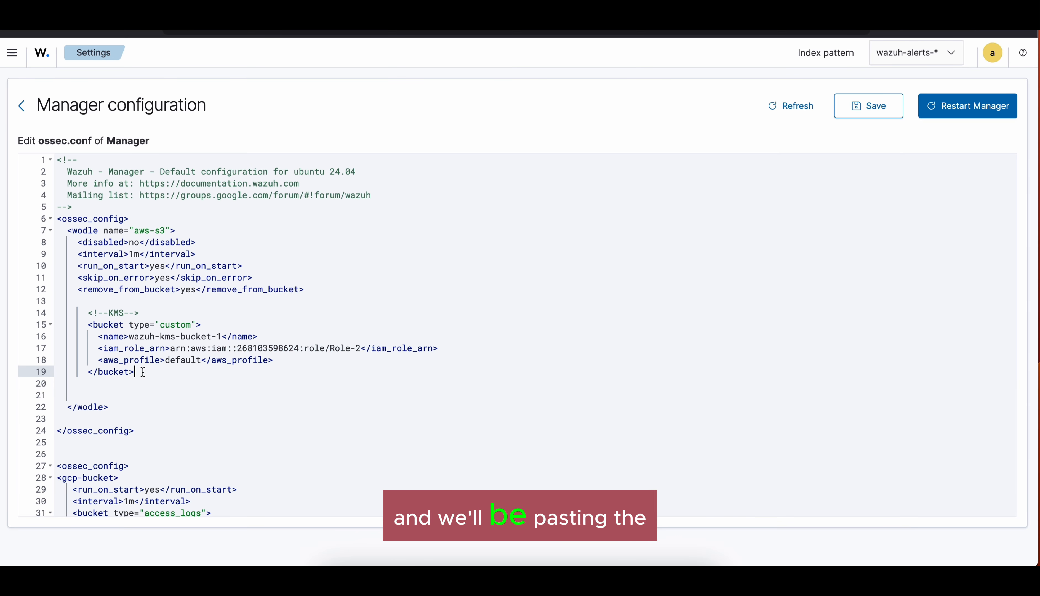
key("Return")
key("Return")
key("ctrl+v")
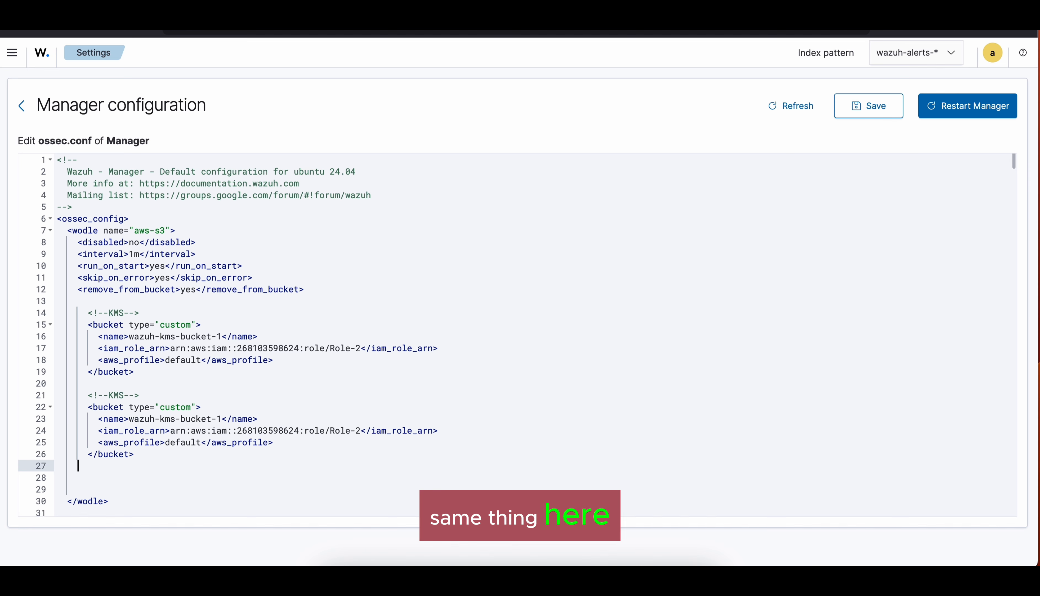
double_click(118, 395)
type("Cloudtrail")
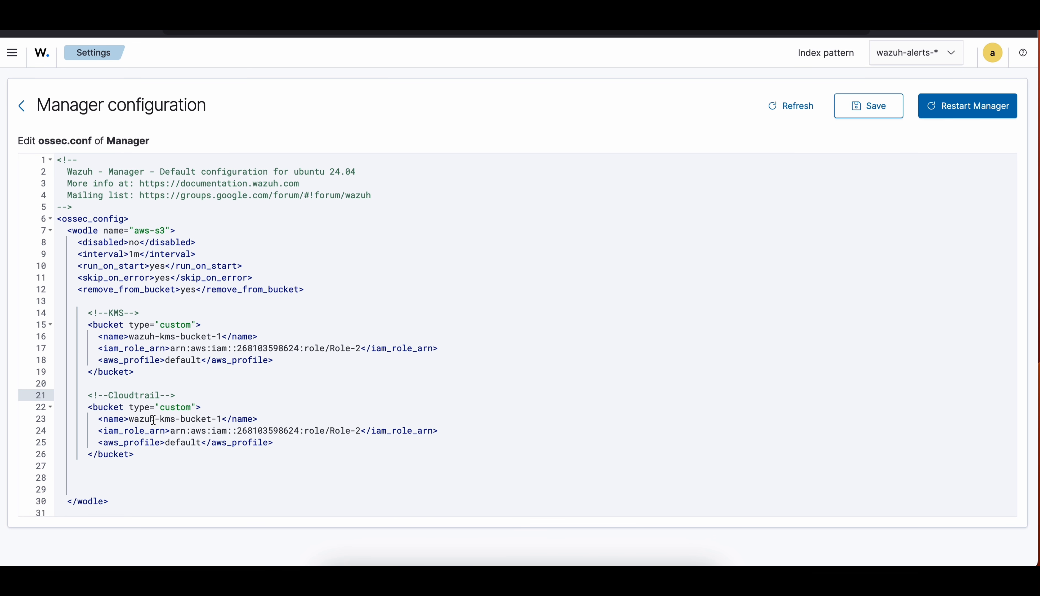
Step: Copy the CloudTrail logs bucket name from S3 and use it as the bucket name in the Cloudtrail block of ossec.conf
scroll(153, 420, "down", 3)
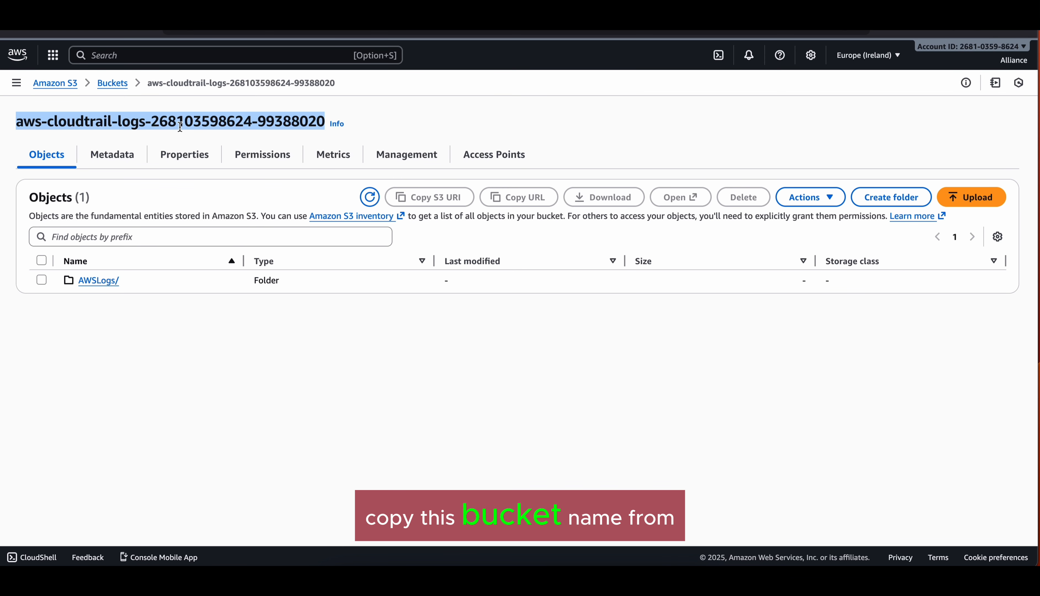
right_click(181, 123)
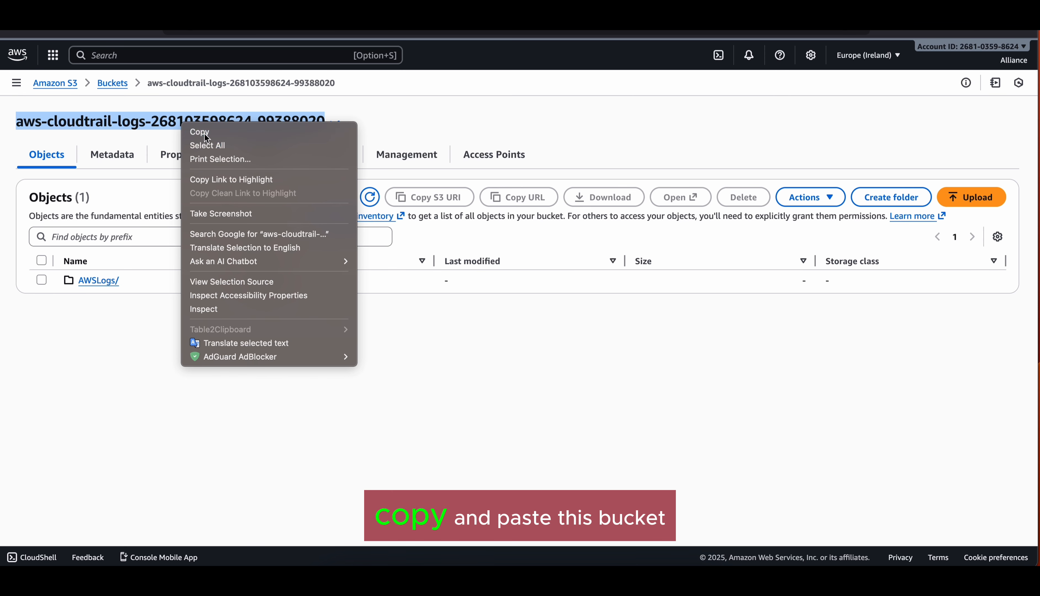
left_click(204, 133)
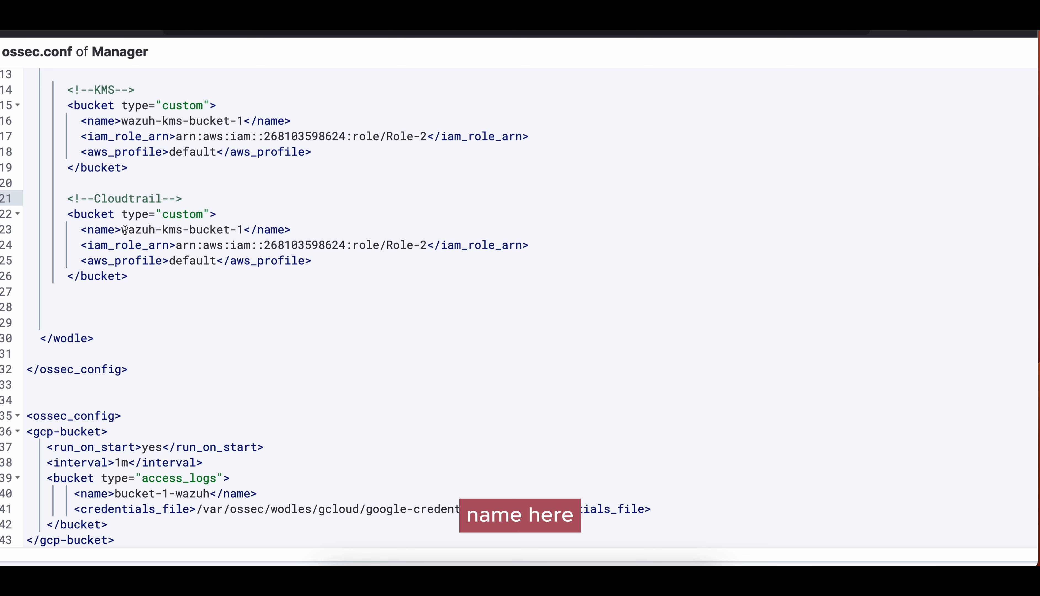
left_click_drag(123, 230, 244, 230)
key("super+v")
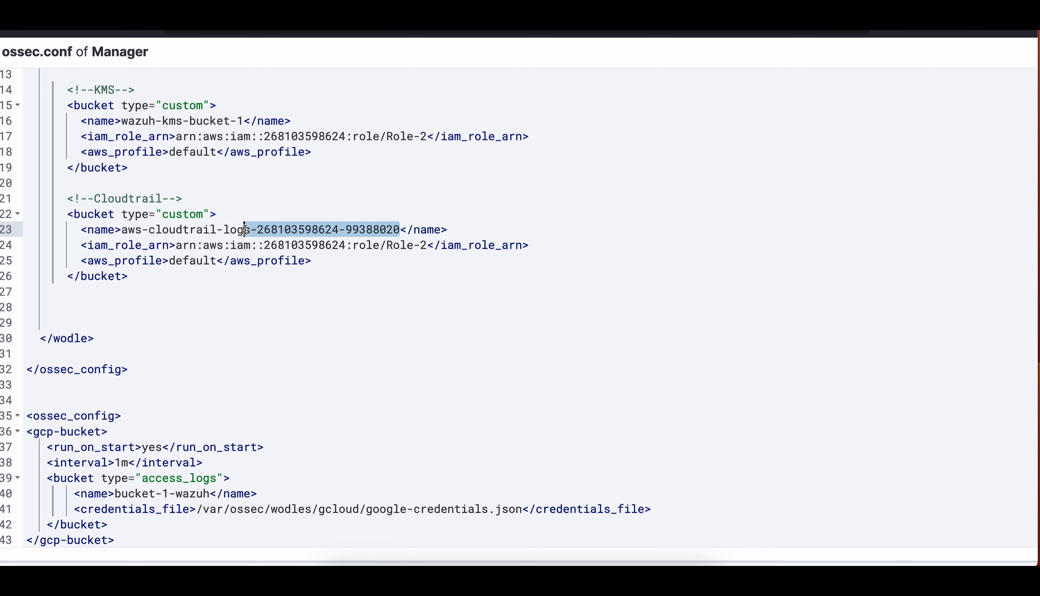
left_click(270, 271)
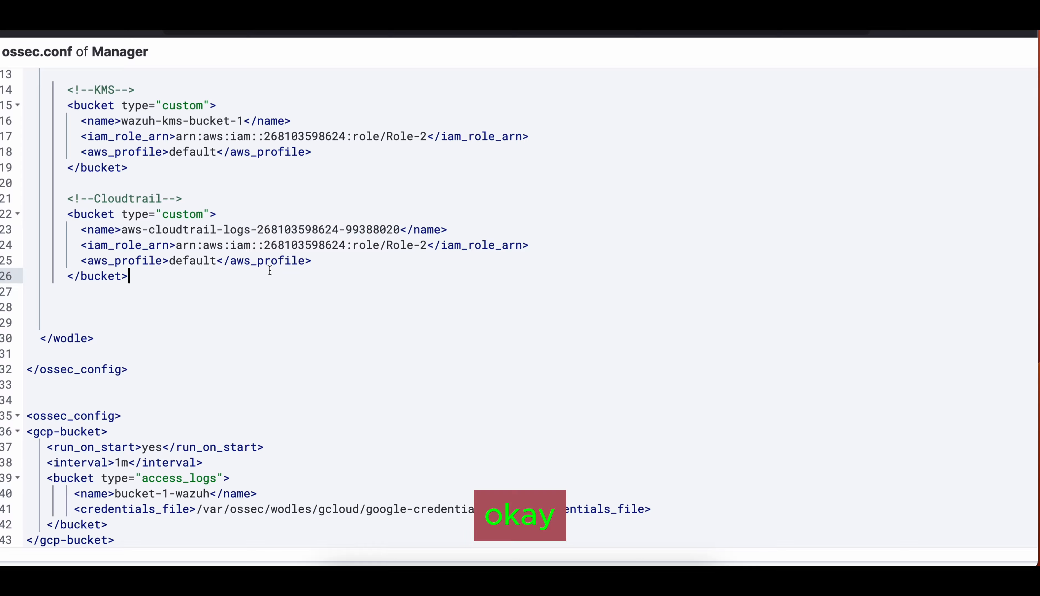
Step: Set the bucket type of the Cloudtrail block to cloudtrail
left_click_drag(129, 245, 279, 248)
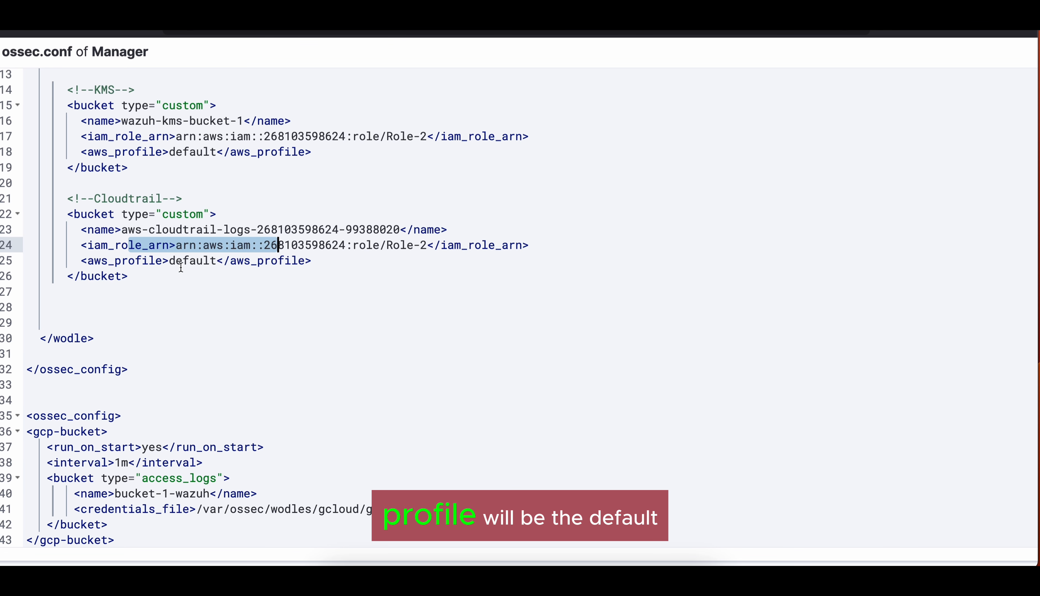
left_click_drag(176, 260, 208, 261)
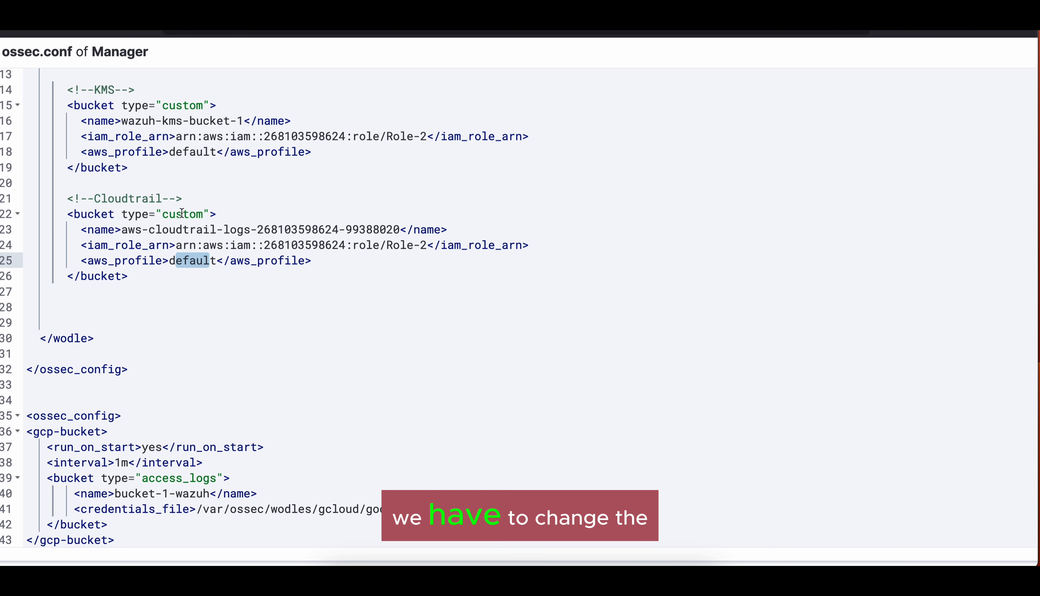
double_click(182, 214)
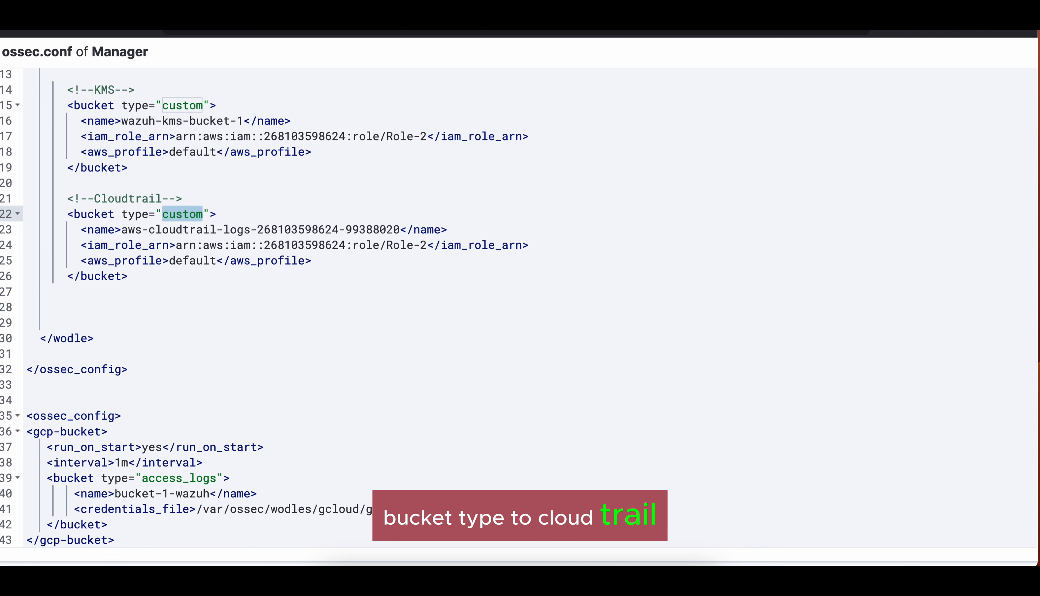
type("cloudtrail")
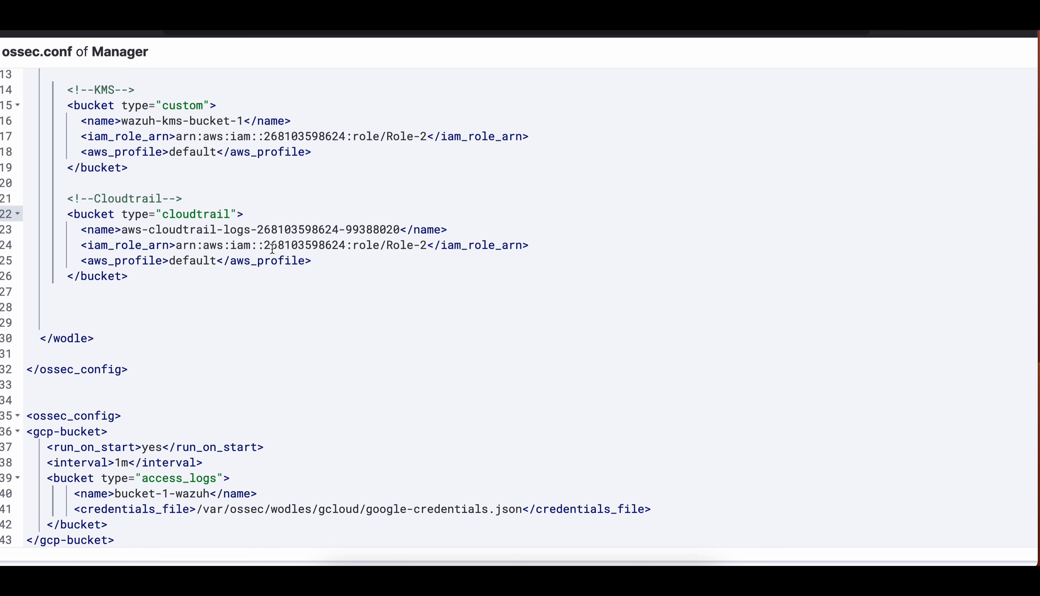
Step: Save the manager configuration and restart the manager, confirming the restart
scroll(272, 249, "down", 5)
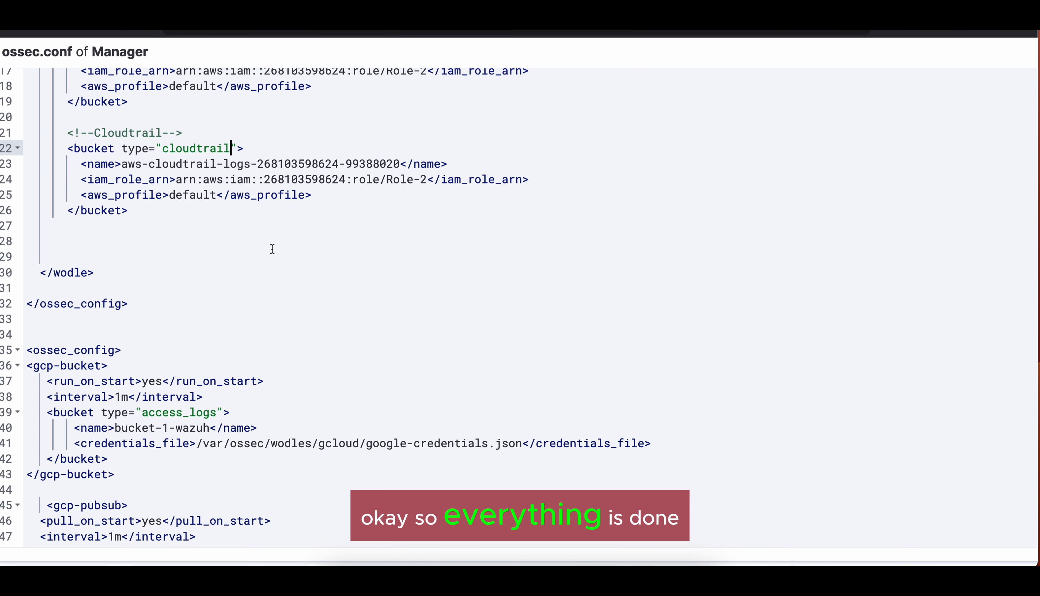
scroll(272, 249, "up", 10)
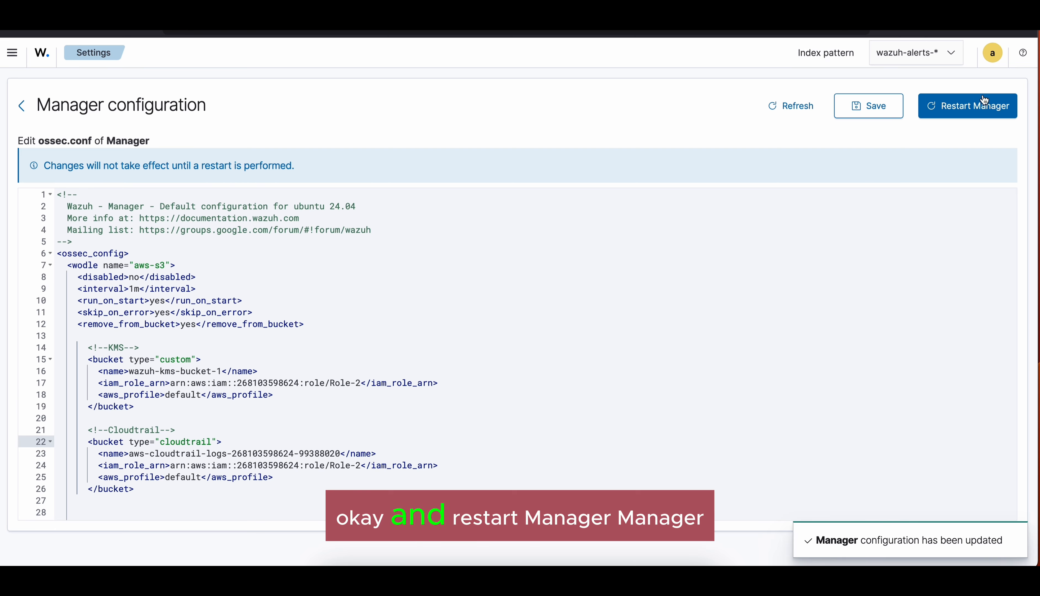
left_click(979, 109)
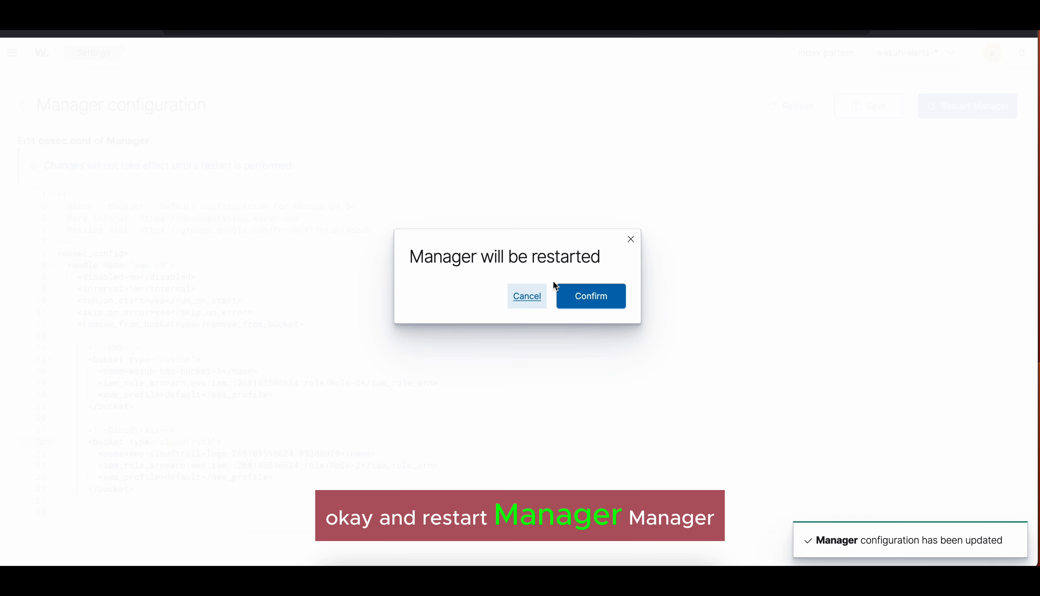
left_click(599, 297)
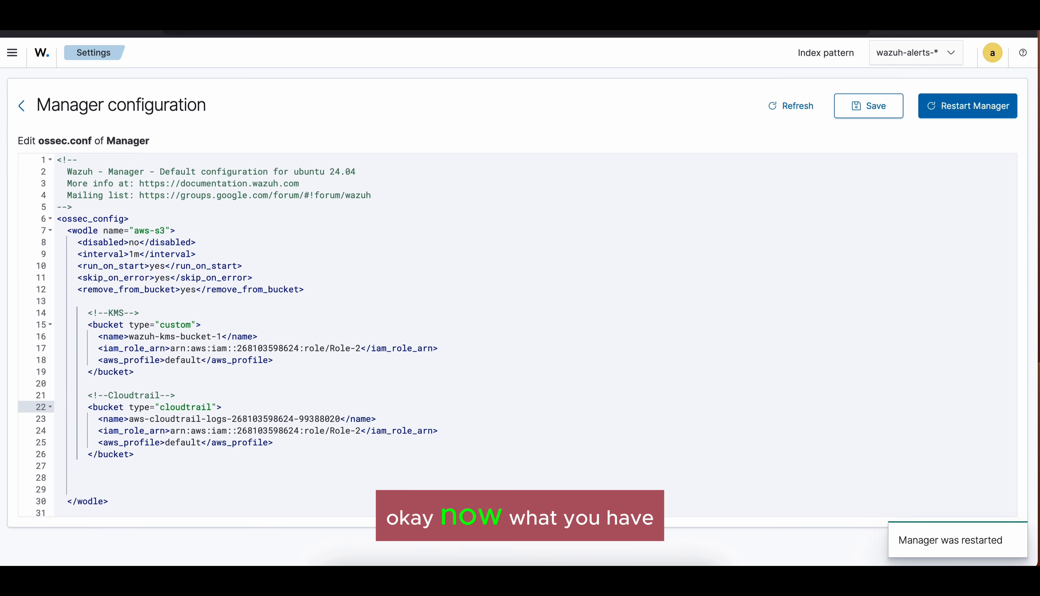
Step: Switch to IAM in the AWS console, search the policies for policy-2 and open Policy-2
left_click(580, 34)
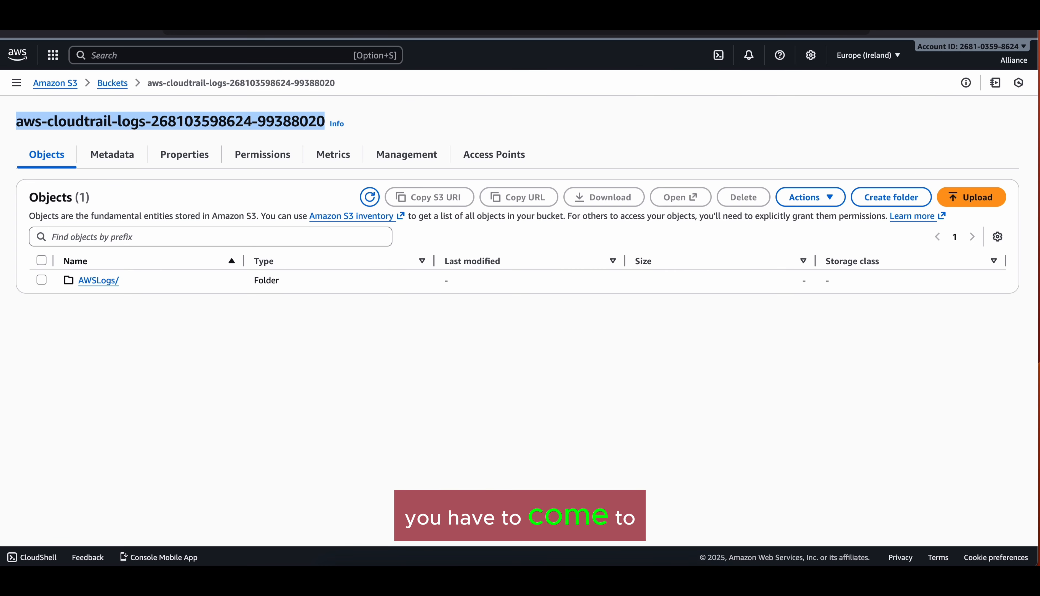
key("ctrl+Tab")
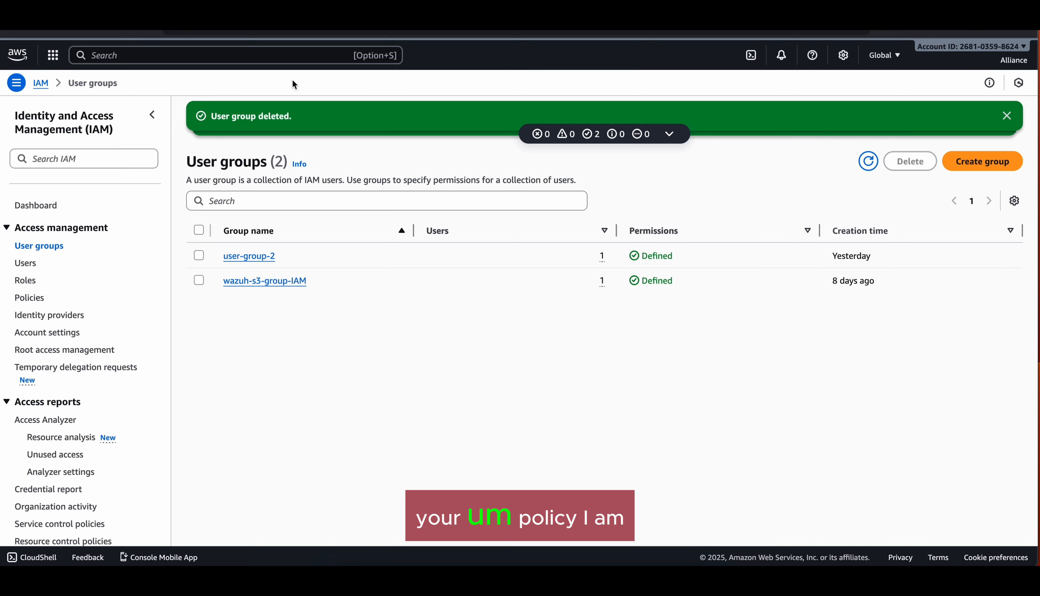
left_click(26, 304)
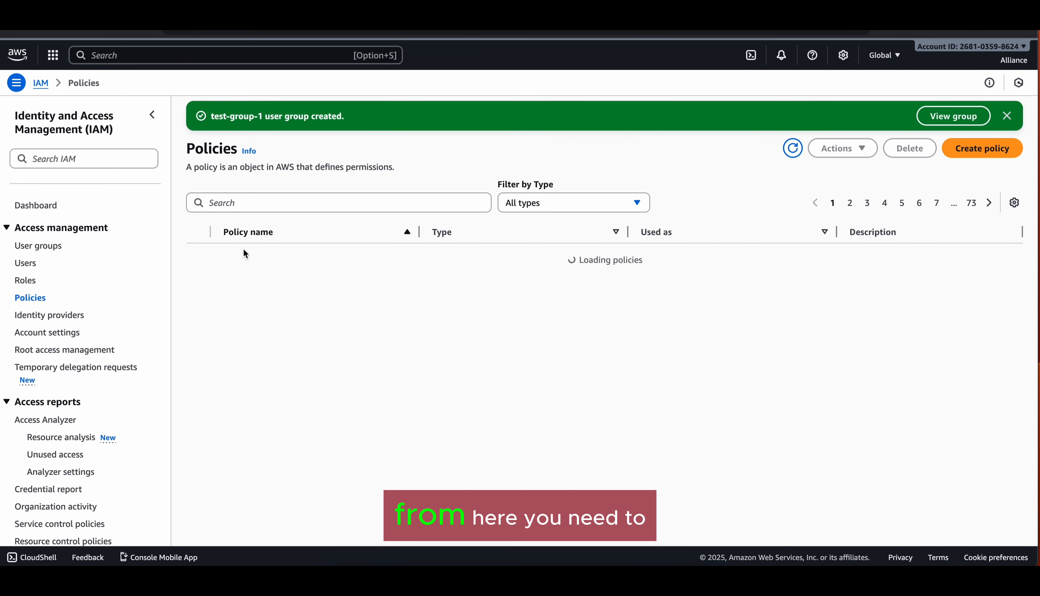
left_click(299, 204)
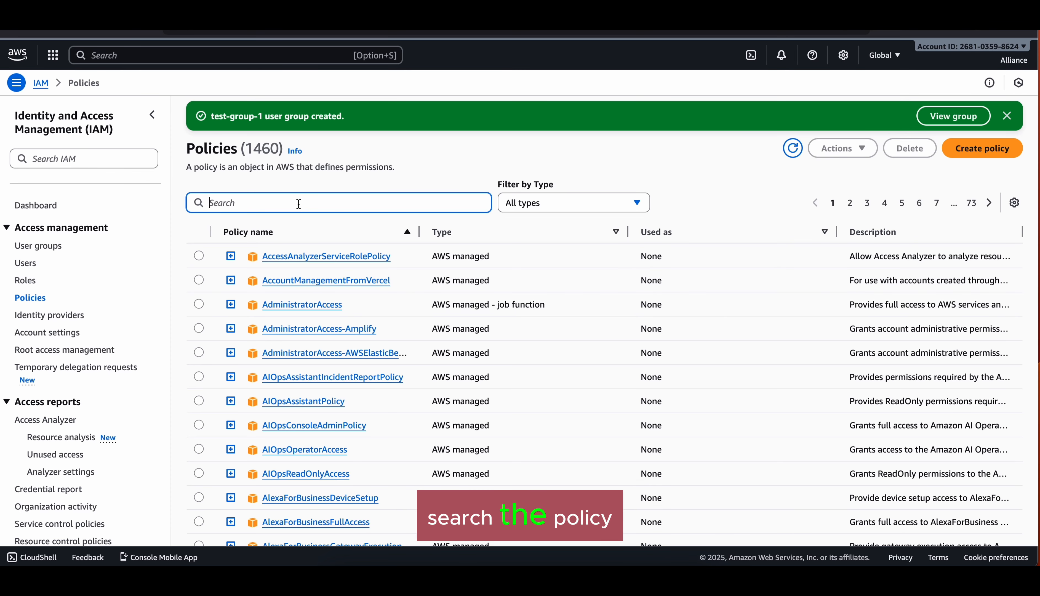
type("policy")
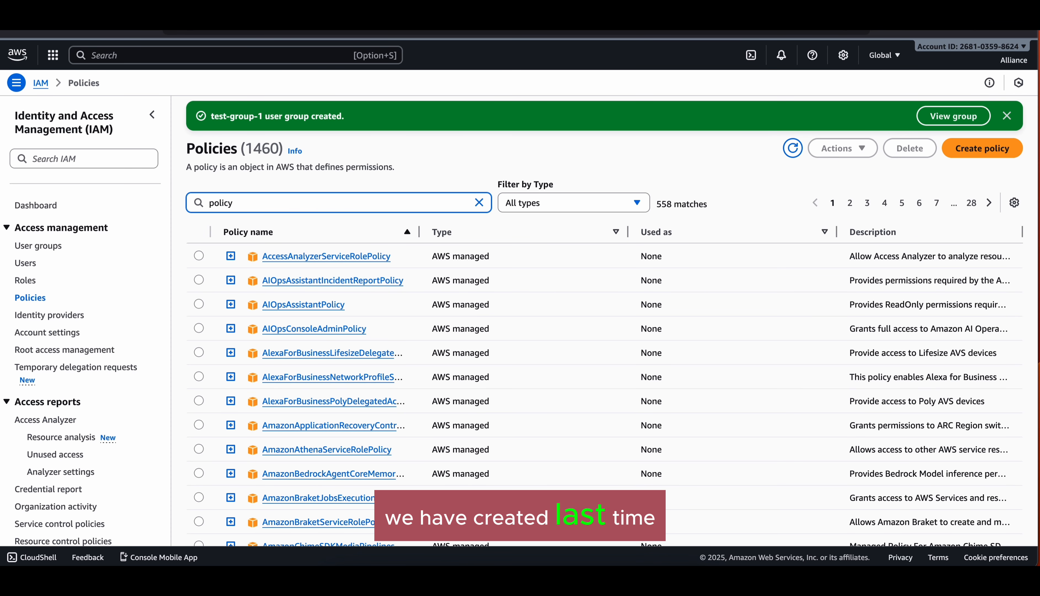
type("-2")
left_click(267, 255)
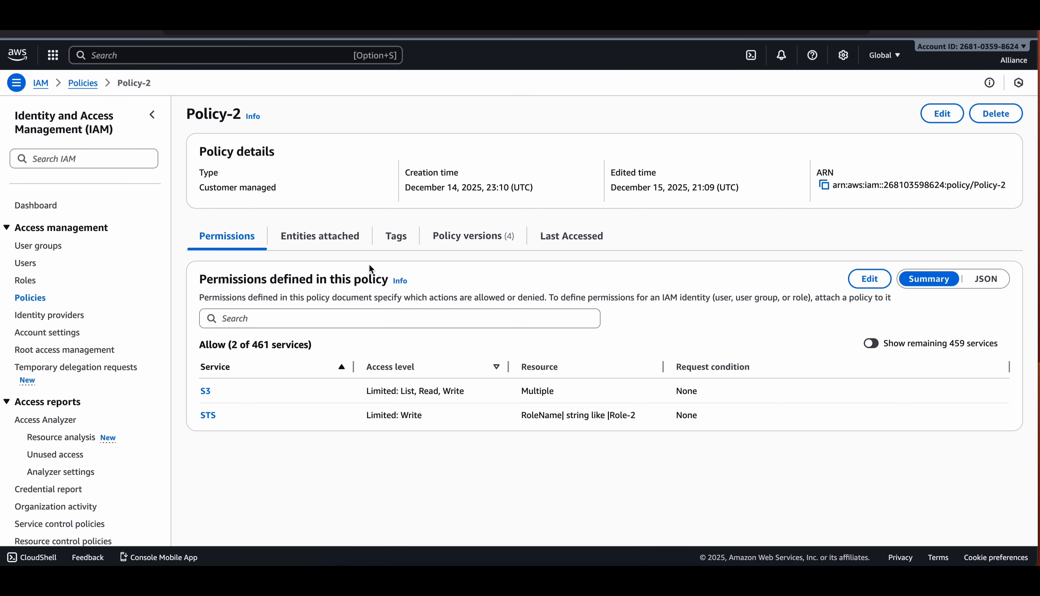
Step: Open Policy-2 for editing and duplicate the two wazuh-kms-bucket-1 ARN lines in its Resource list
left_click(450, 242)
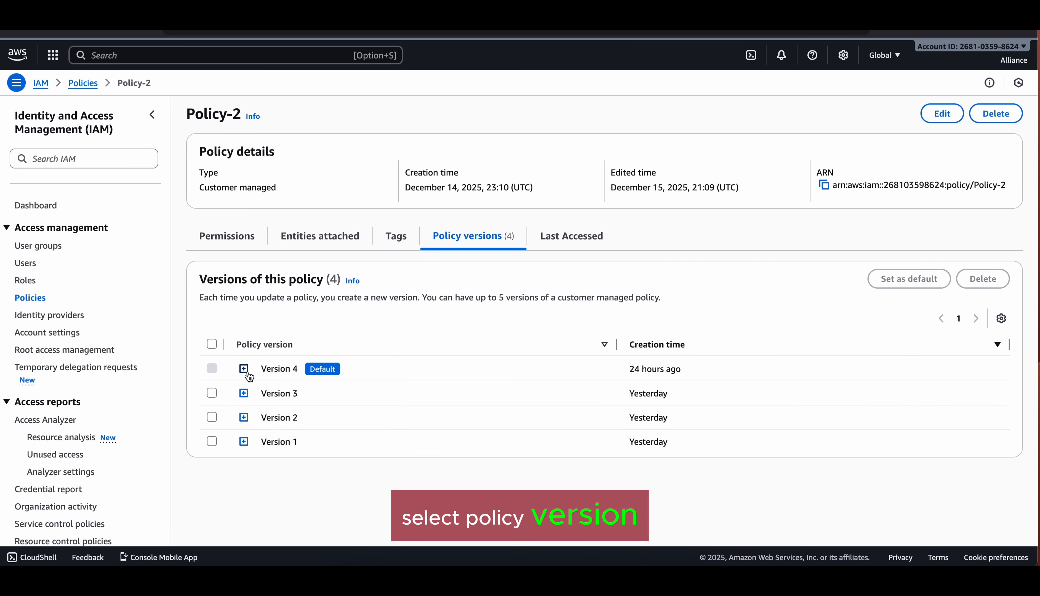
left_click(942, 113)
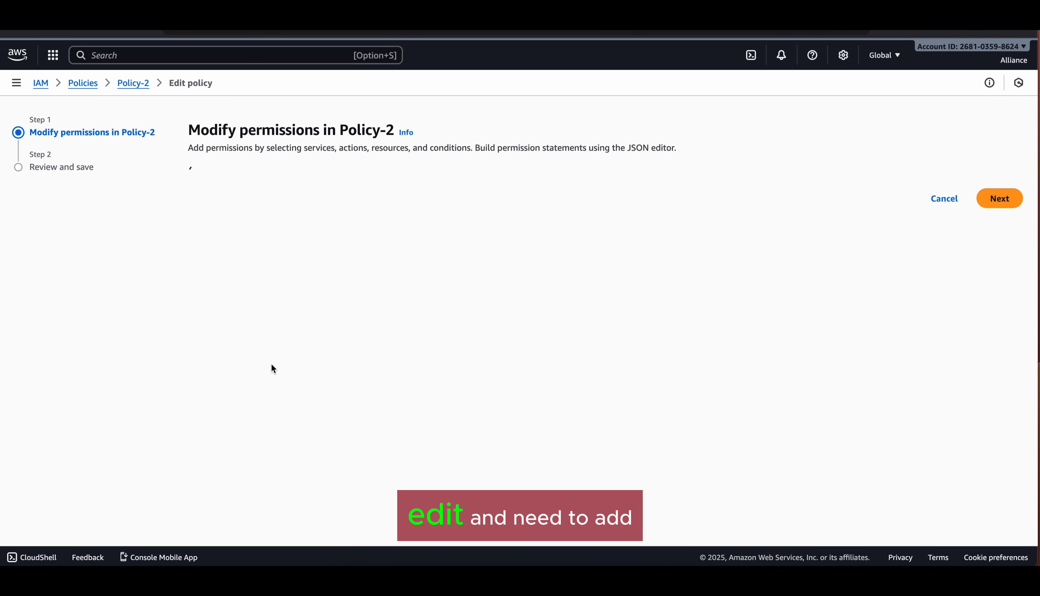
scroll(270, 366, "down", 1)
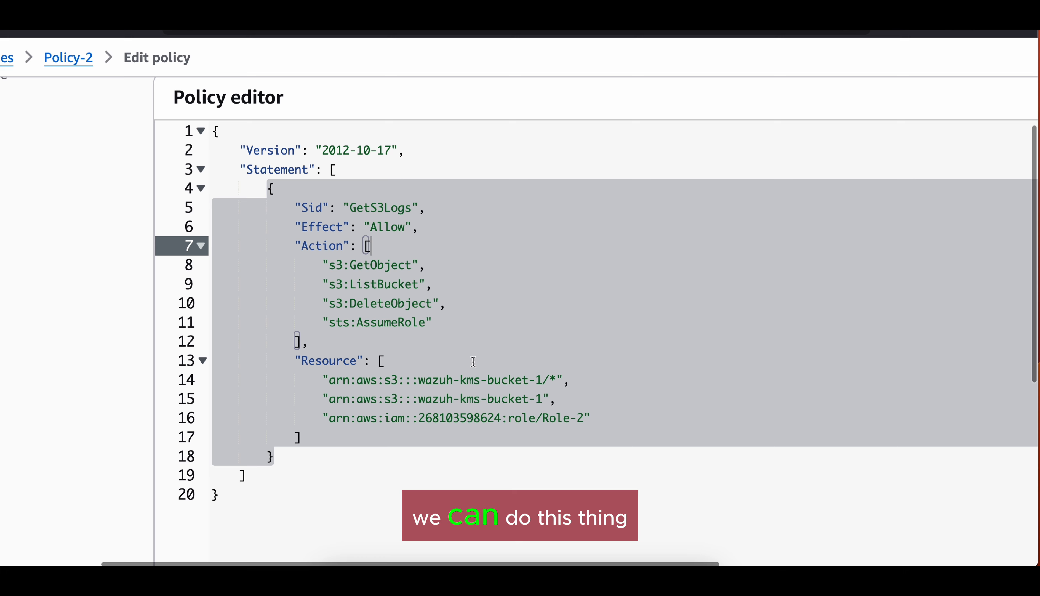
left_click_drag(322, 416, 495, 418)
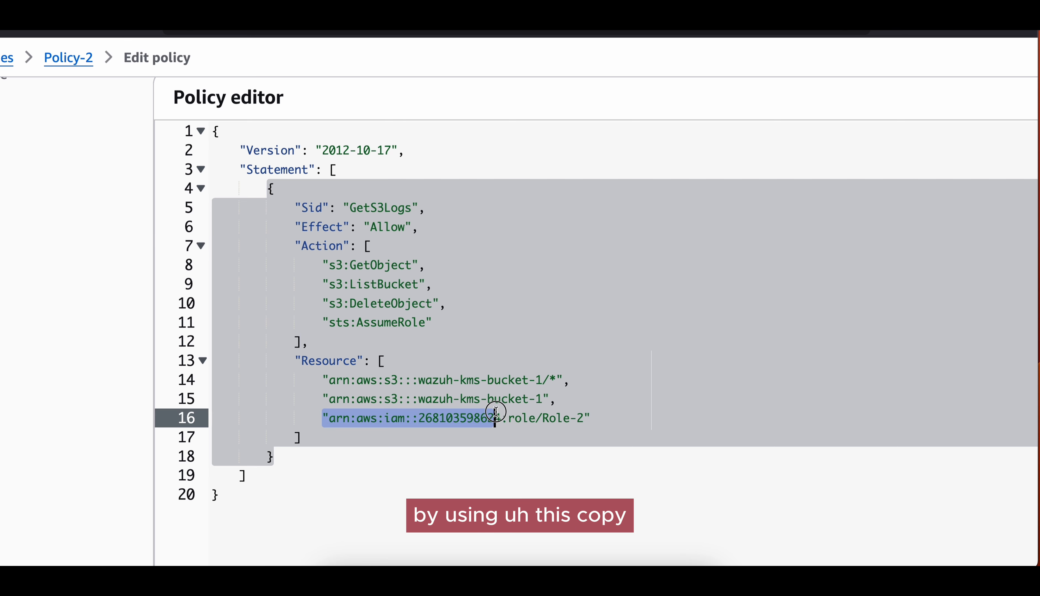
left_click(326, 396)
left_click(322, 378)
left_click_drag(322, 380, 561, 399)
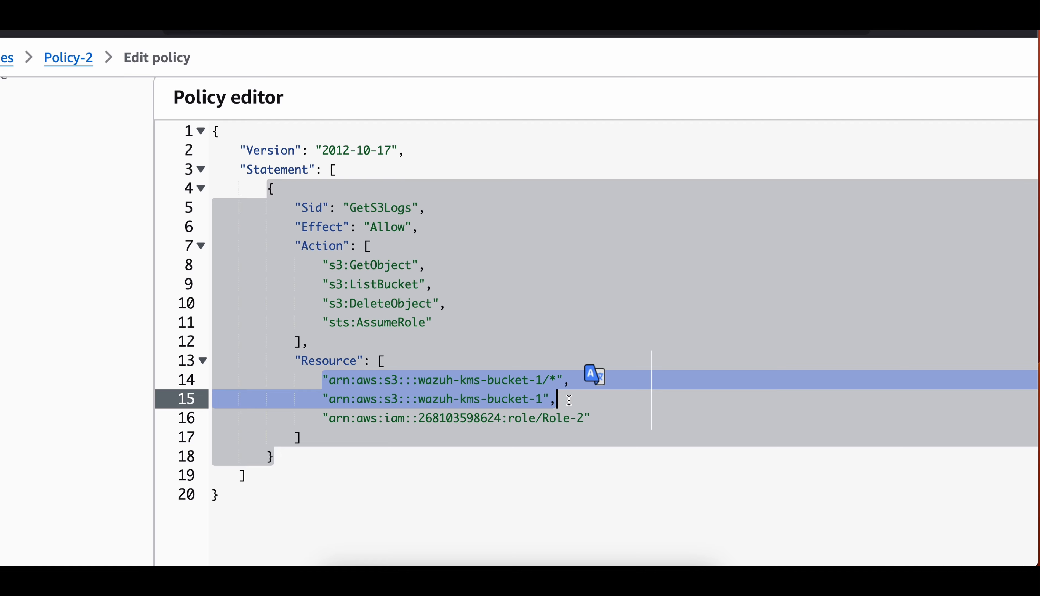
key("ctrl+c")
left_click(561, 398)
key("Return")
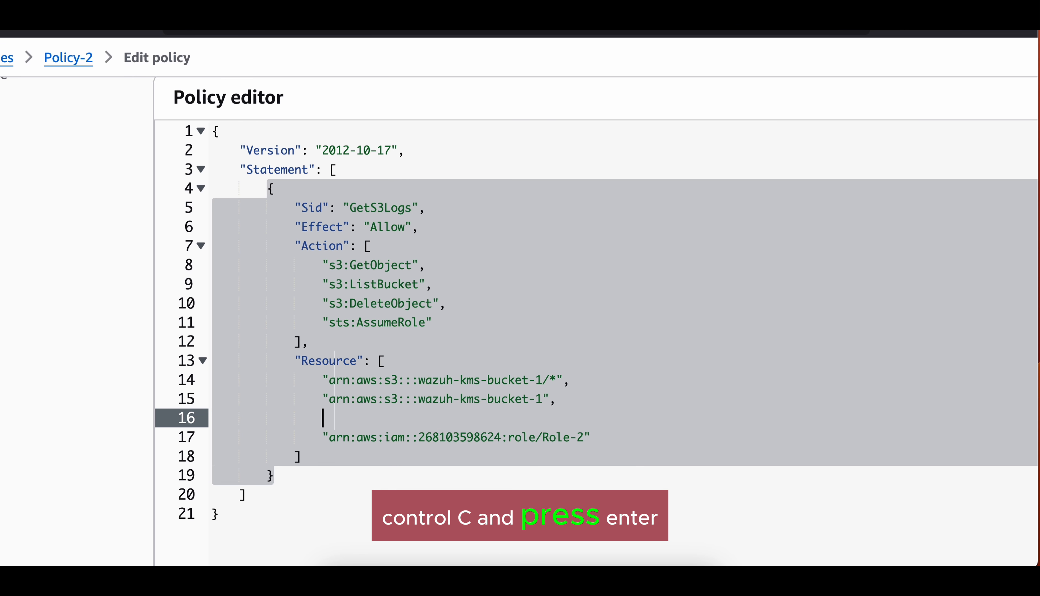
key("ctrl+v")
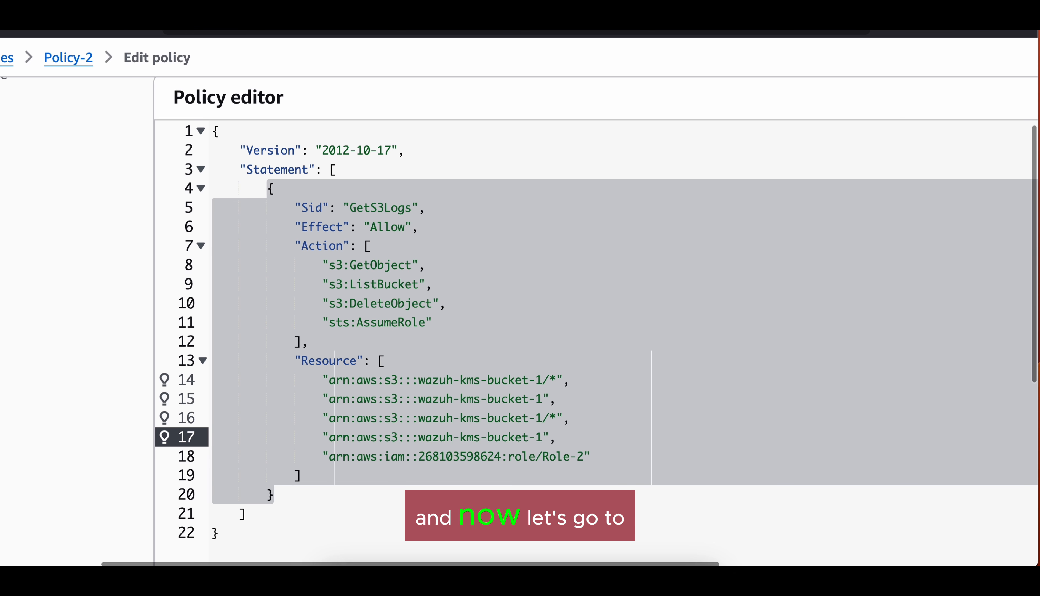
Step: Copy the CloudTrail logs bucket name from S3 and replace wazuh-kms-bucket-1 with it in both duplicated ARN lines of the policy
left_click(594, 13)
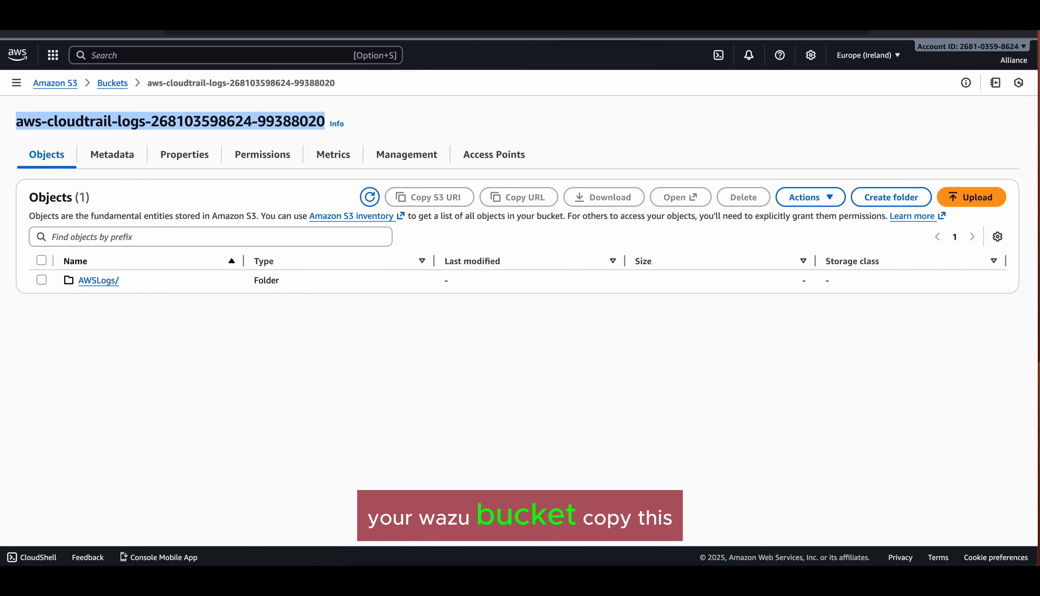
right_click(262, 120)
left_click(274, 130)
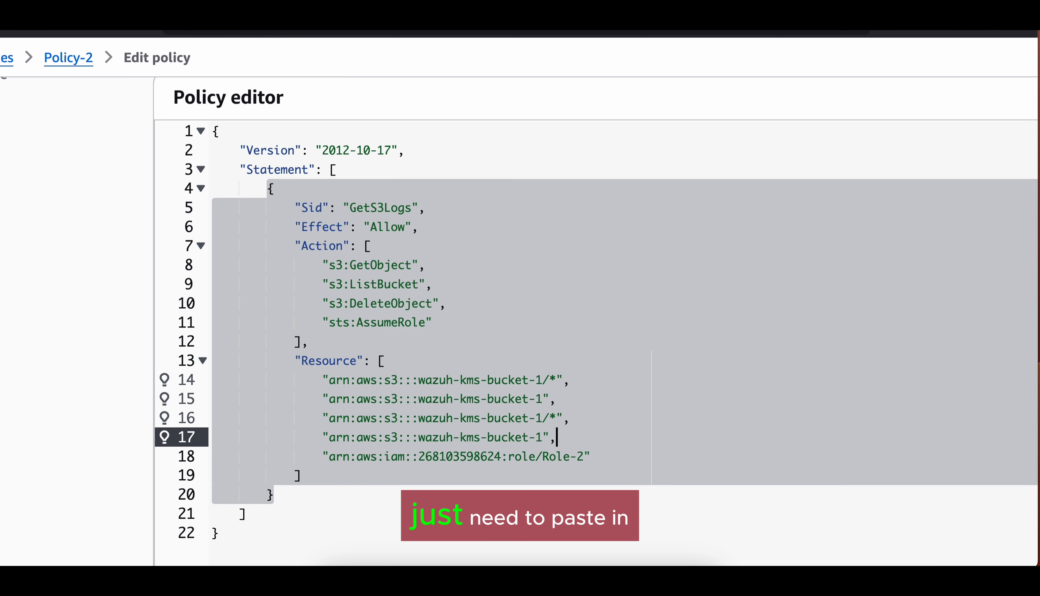
scroll(526, 348, "down", 3)
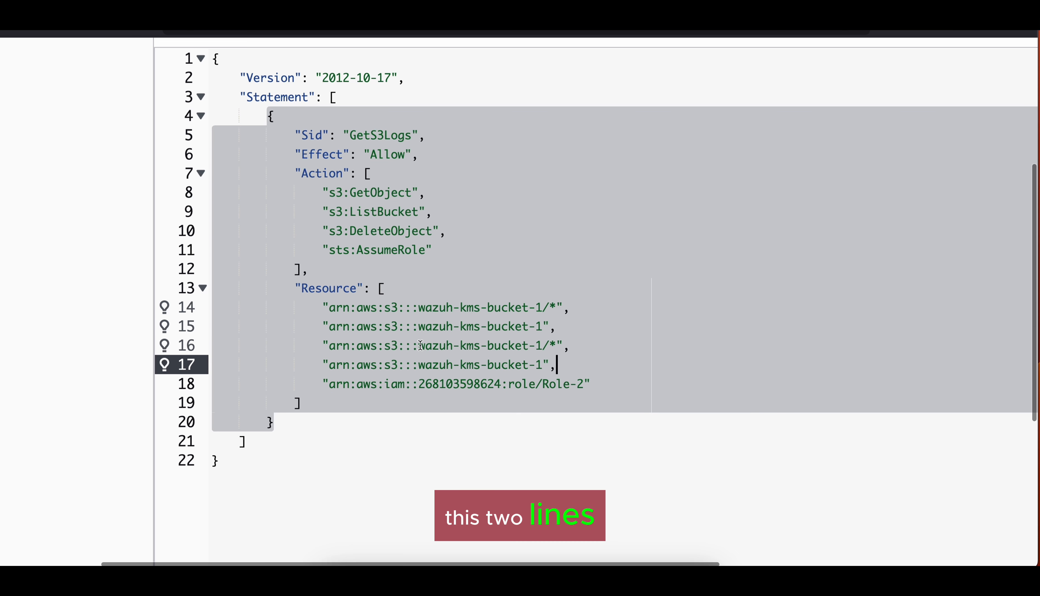
double_click(451, 345)
left_click_drag(451, 345, 544, 339)
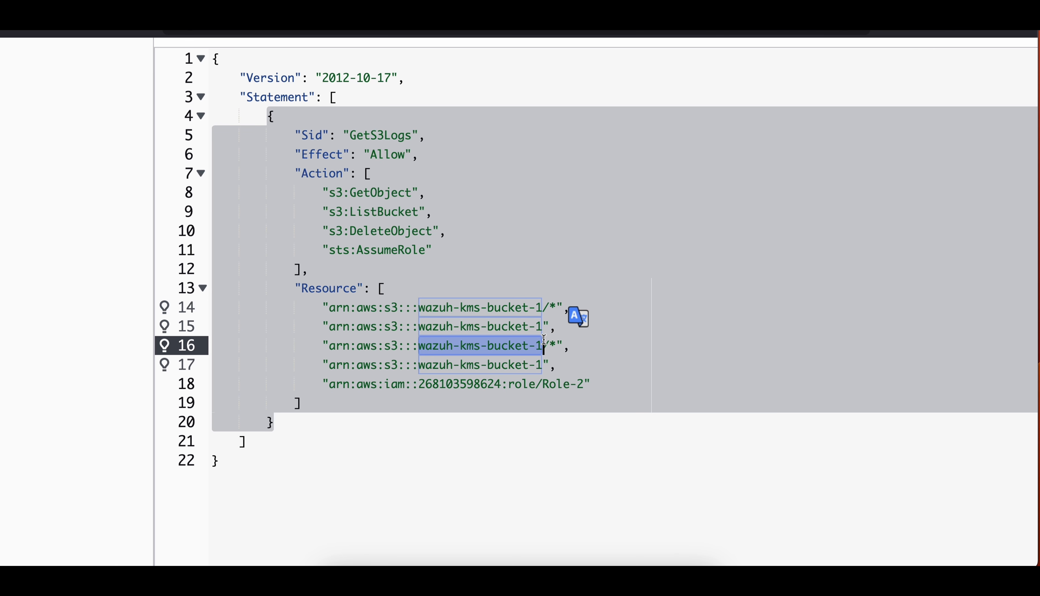
key("super+v")
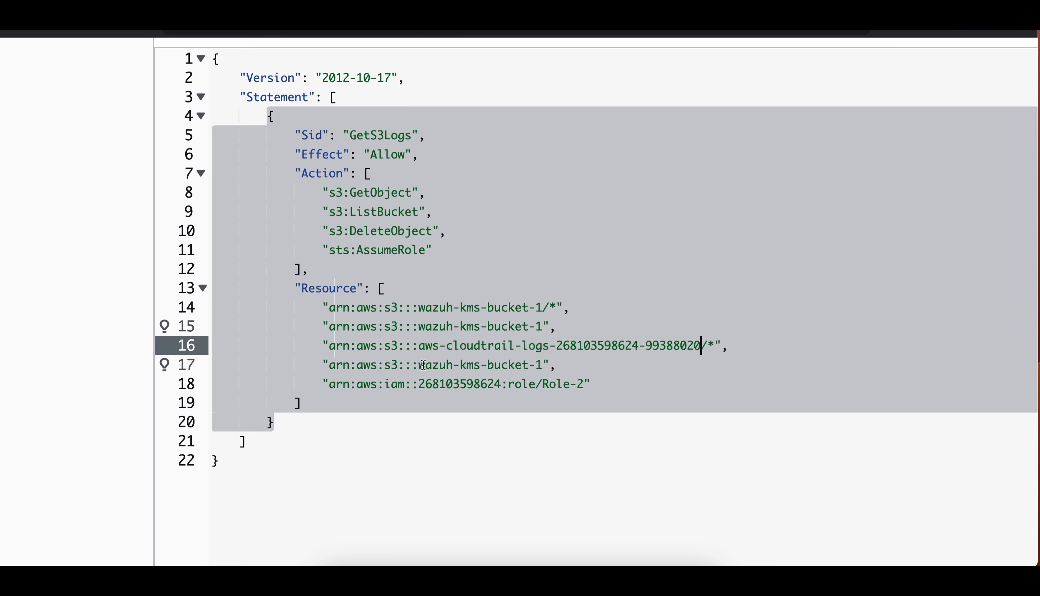
left_click_drag(419, 365, 540, 363)
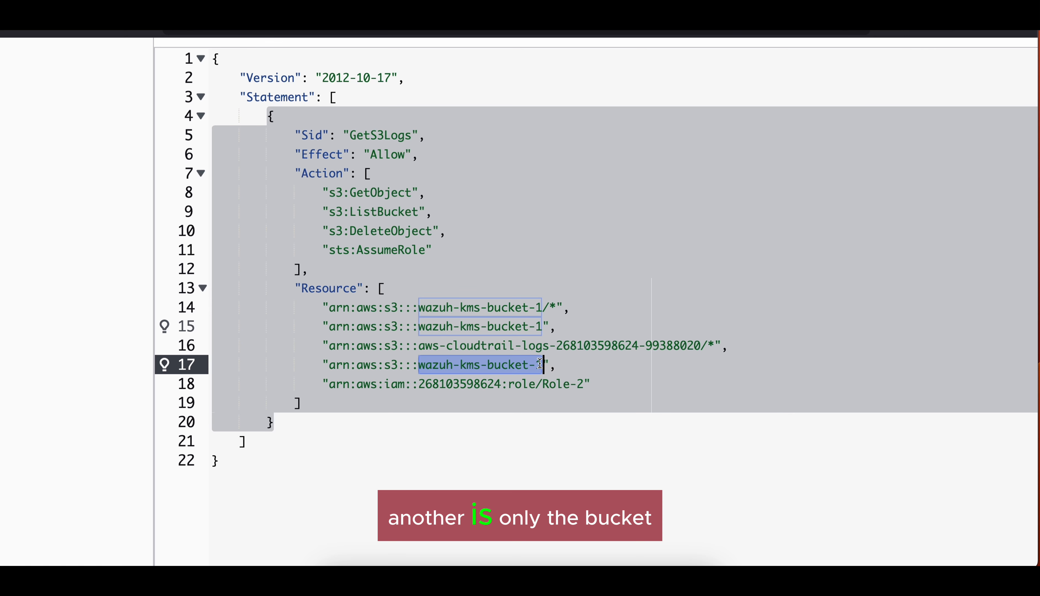
key("super+v")
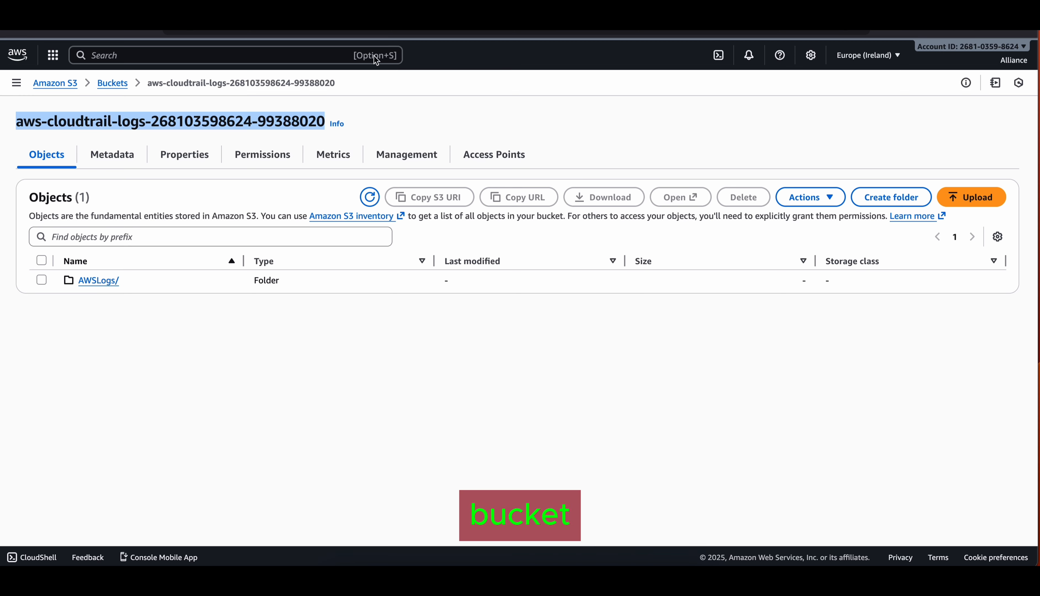
Step: Open the CloudTrail logs bucket's properties in S3 and examine the format of its Amazon Resource Name
left_click(113, 83)
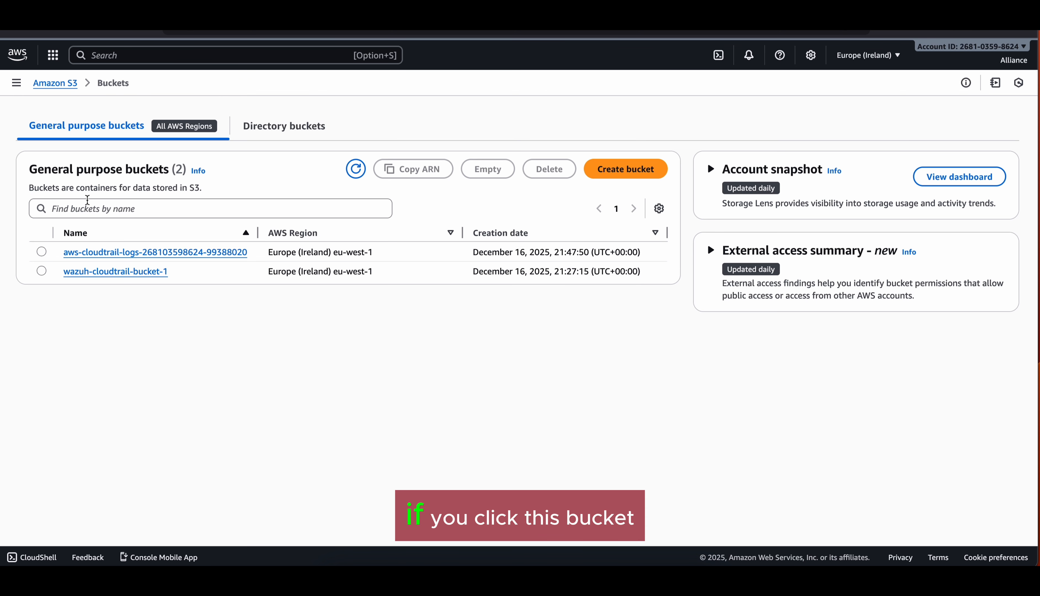
left_click(128, 253)
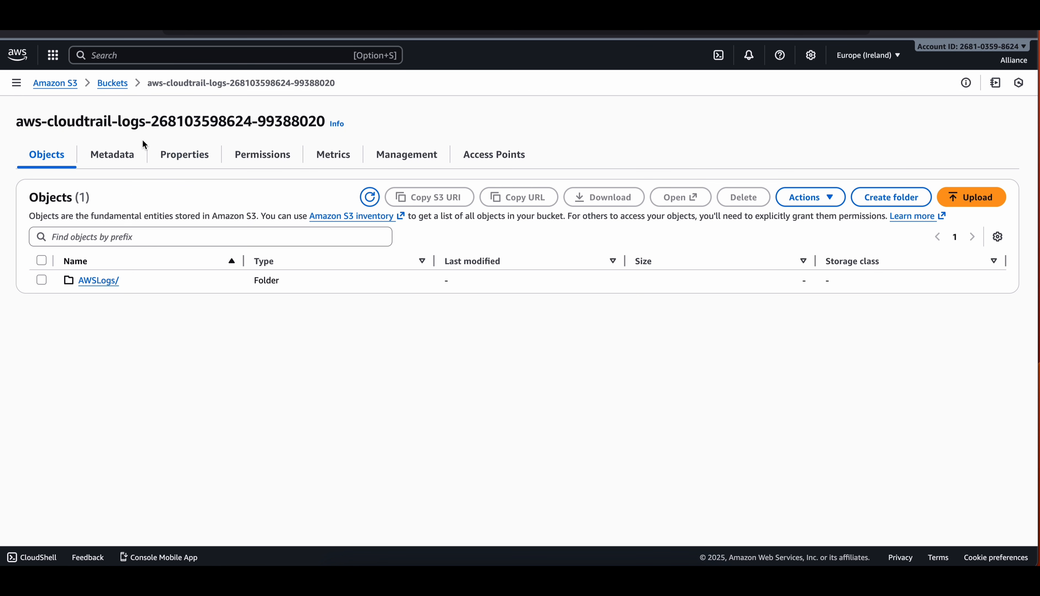
left_click(127, 157)
left_click(184, 156)
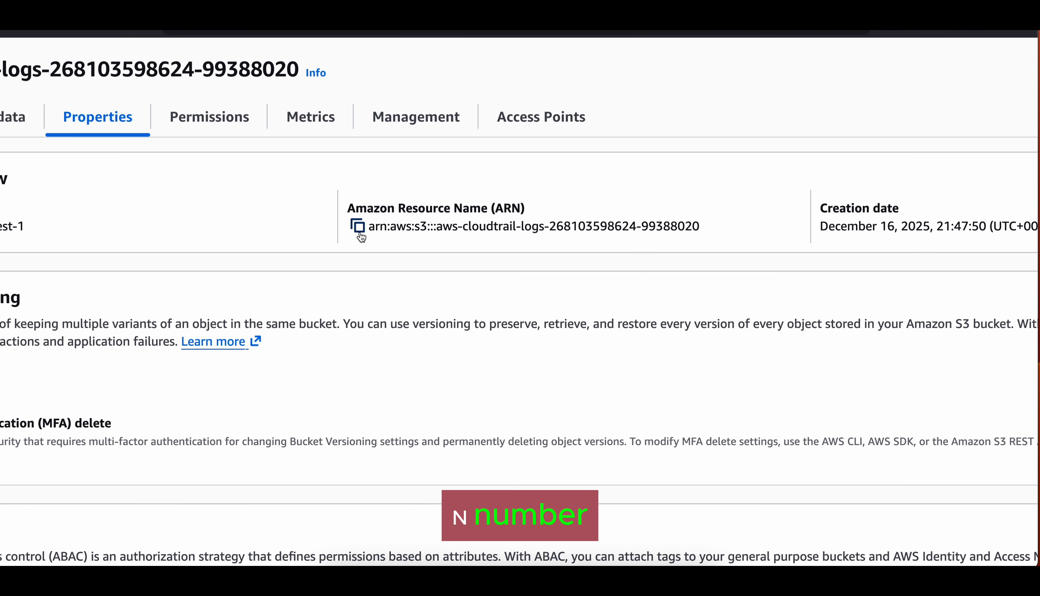
left_click_drag(427, 230, 408, 230)
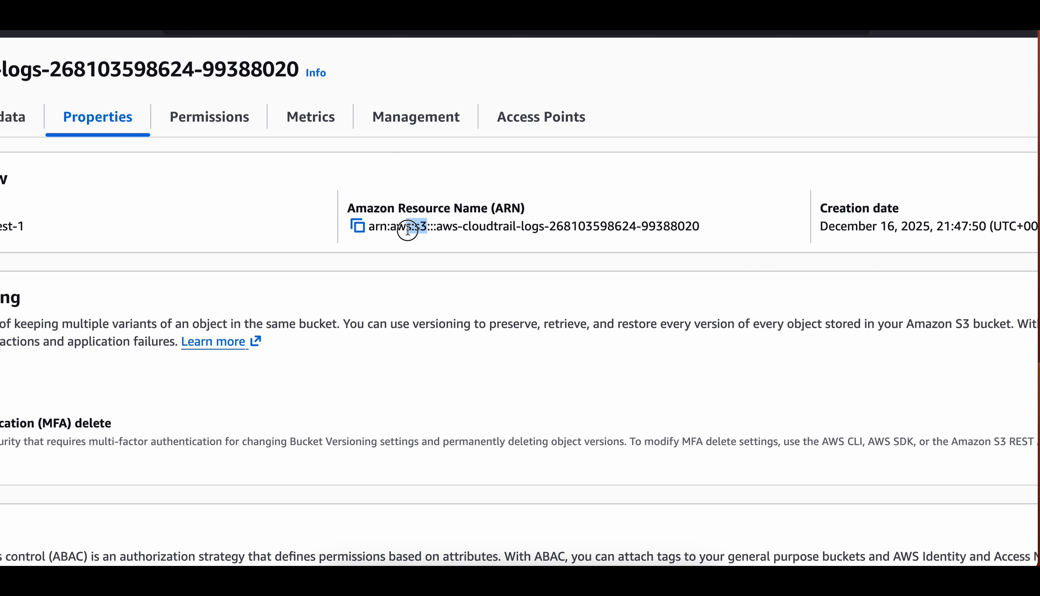
left_click(408, 263)
left_click_drag(368, 226, 426, 227)
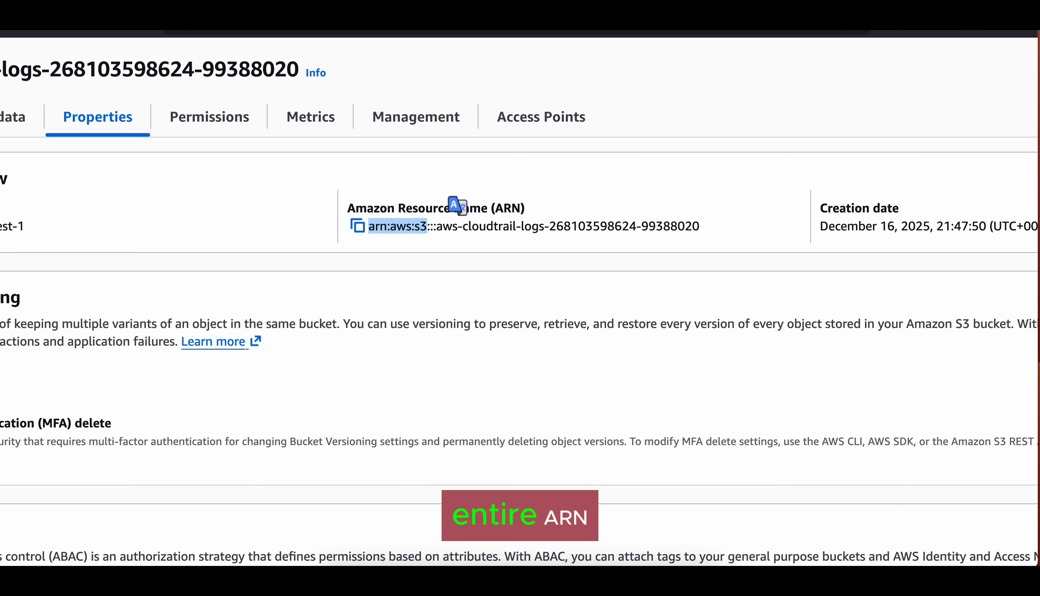
Step: Return to the Policy-2 editor and save the changes as the new default version
left_click(541, 31)
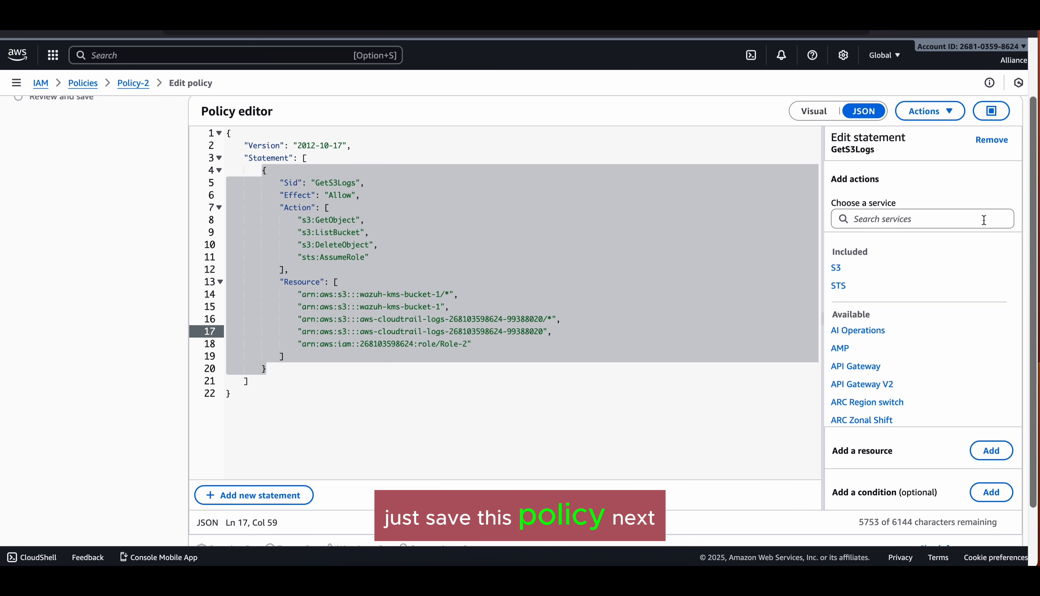
scroll(983, 221, "down", 3)
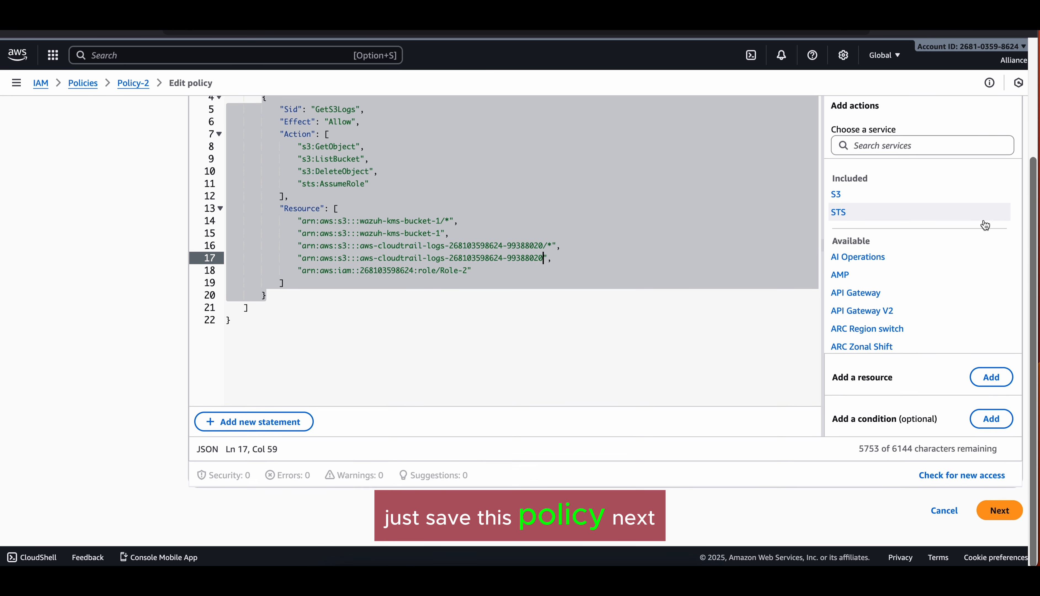
left_click(1010, 518)
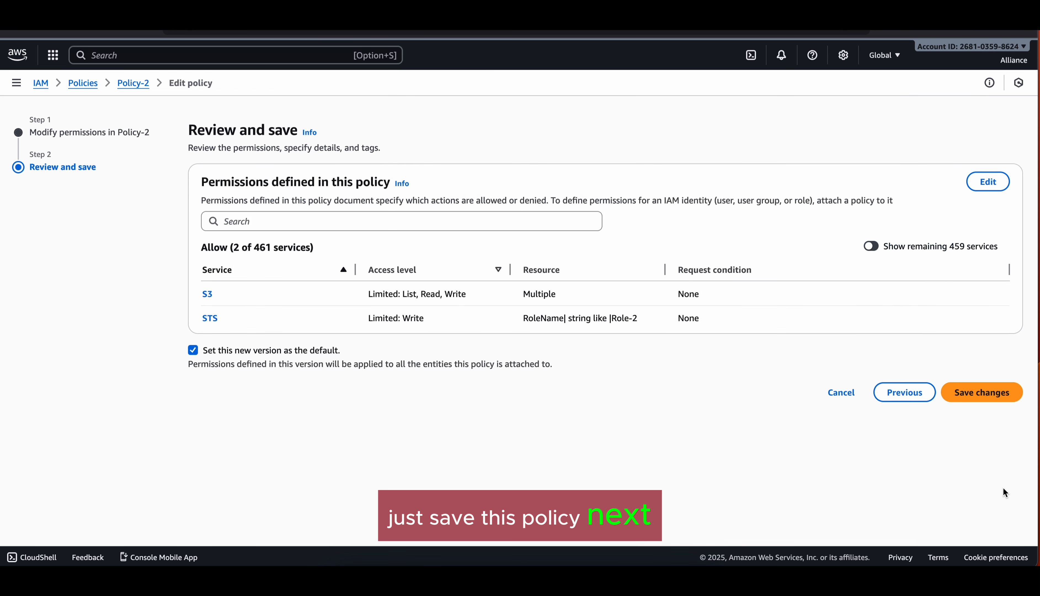
left_click(993, 393)
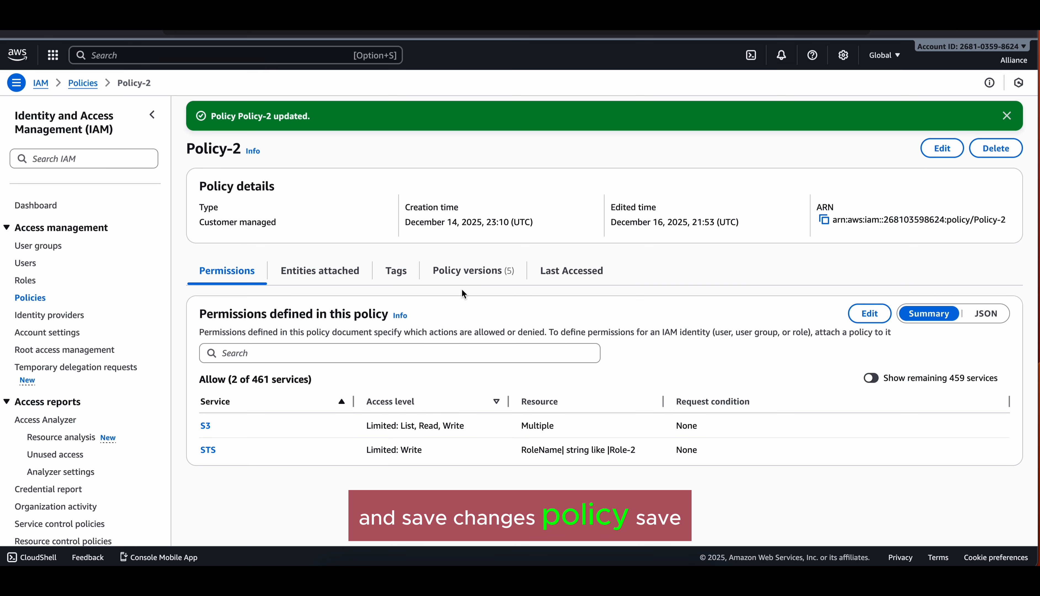
Step: Expand Version 5 of Policy-2 and check the bucket ARNs in its Resource list
left_click(459, 272)
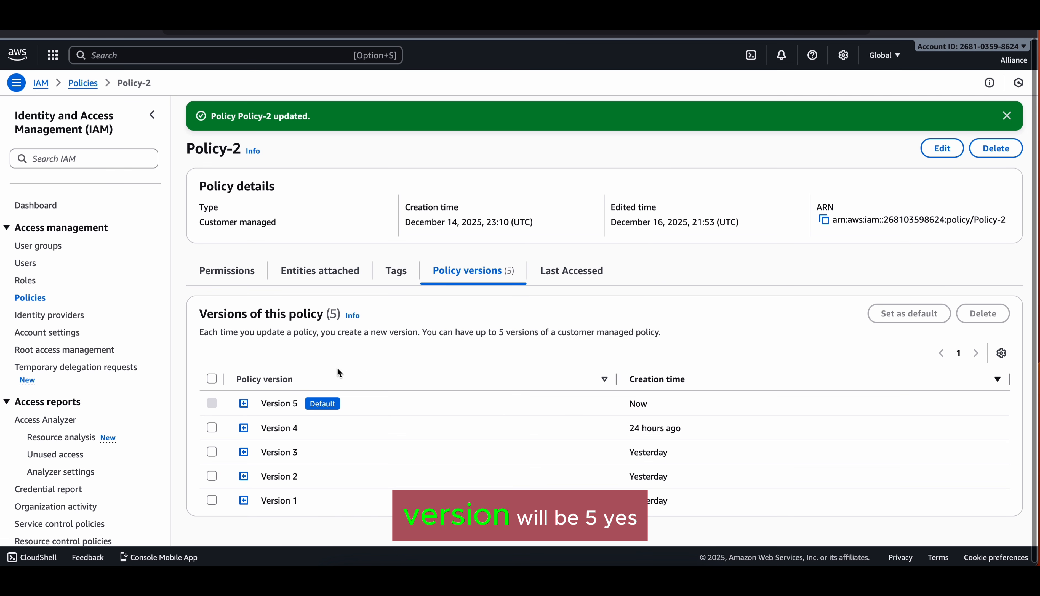
left_click(244, 403)
scroll(370, 402, "down", 5)
scroll(370, 402, "down", 1)
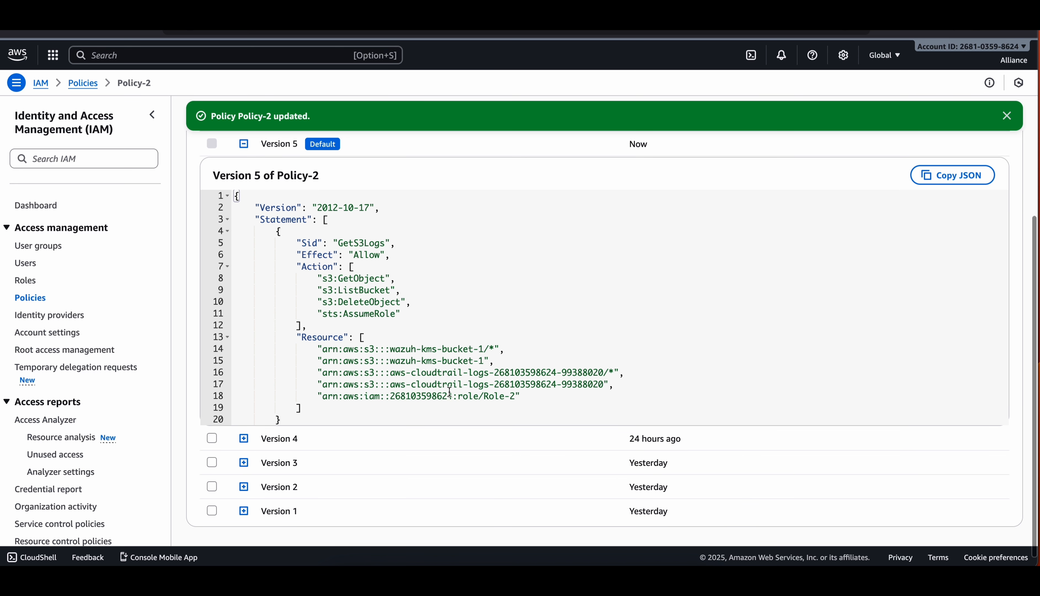
scroll(450, 392, "down", 2)
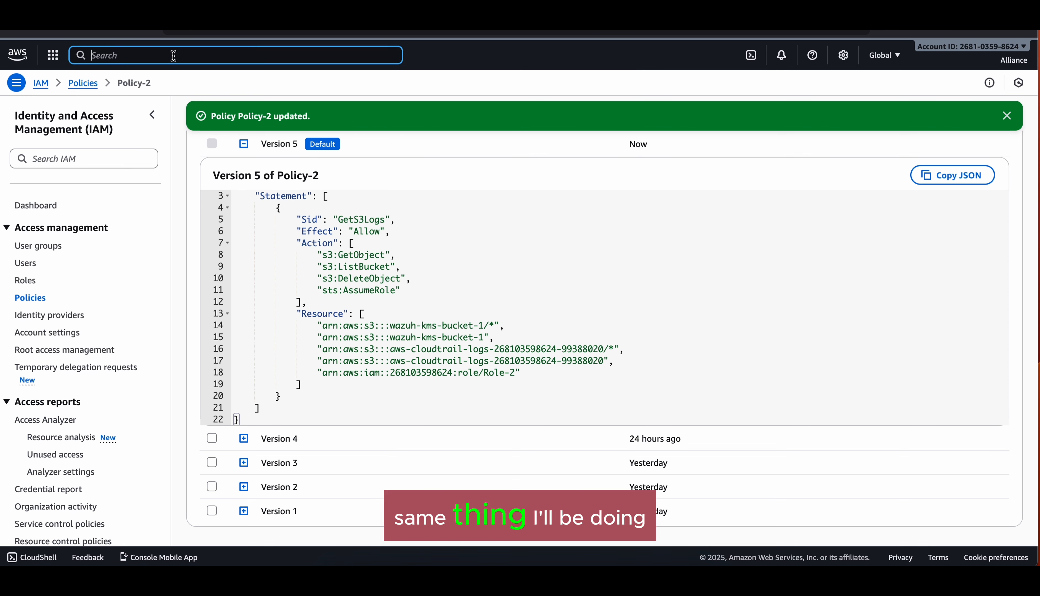
Step: Create an IAM user named user-3 without console access, groups or tags
left_click(27, 268)
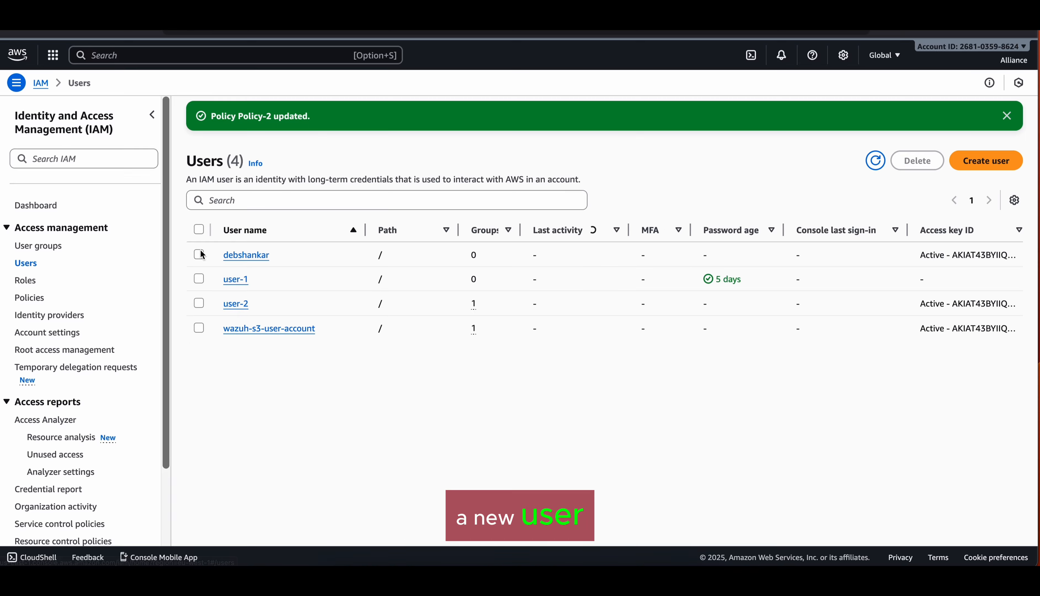
left_click(986, 161)
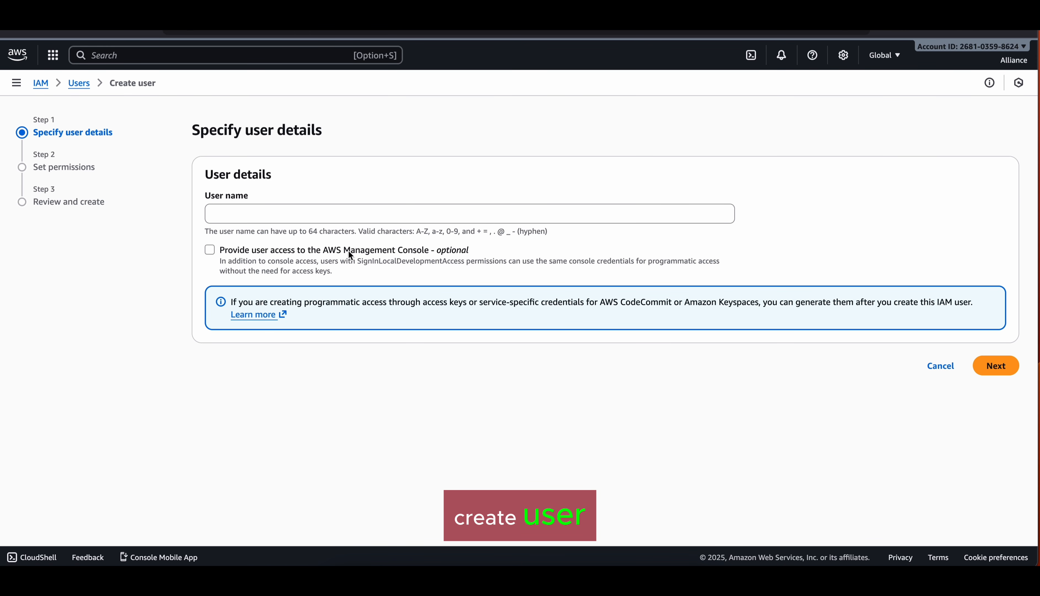
left_click(405, 211)
type("use")
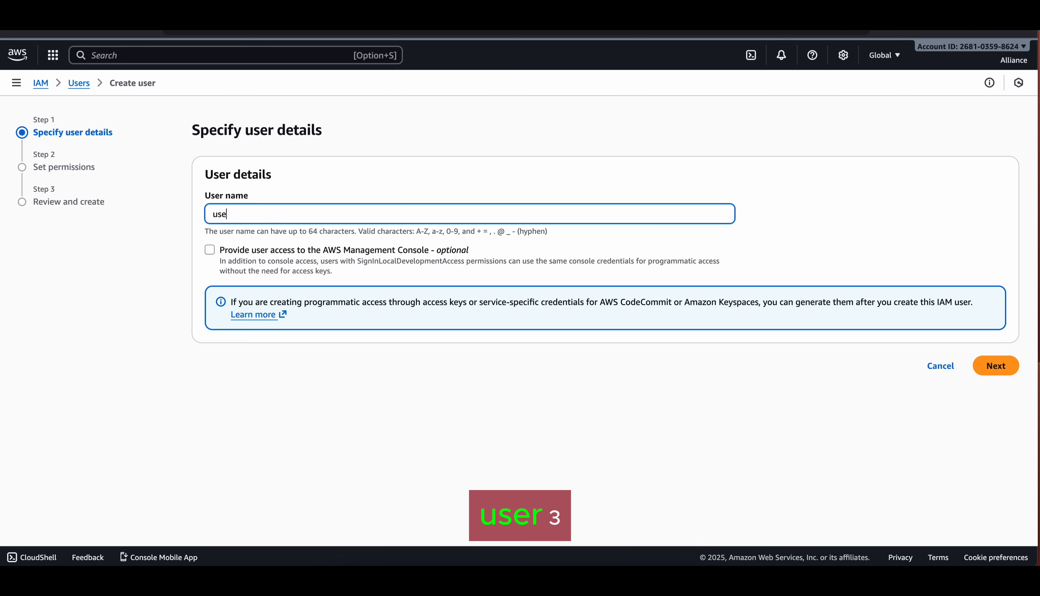
type("r-3")
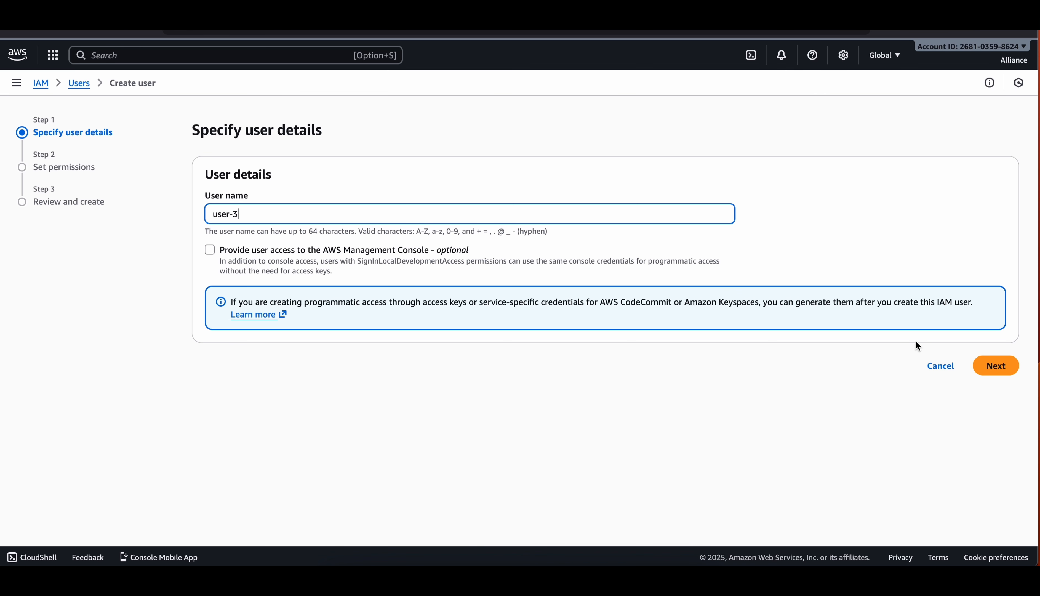
left_click(998, 364)
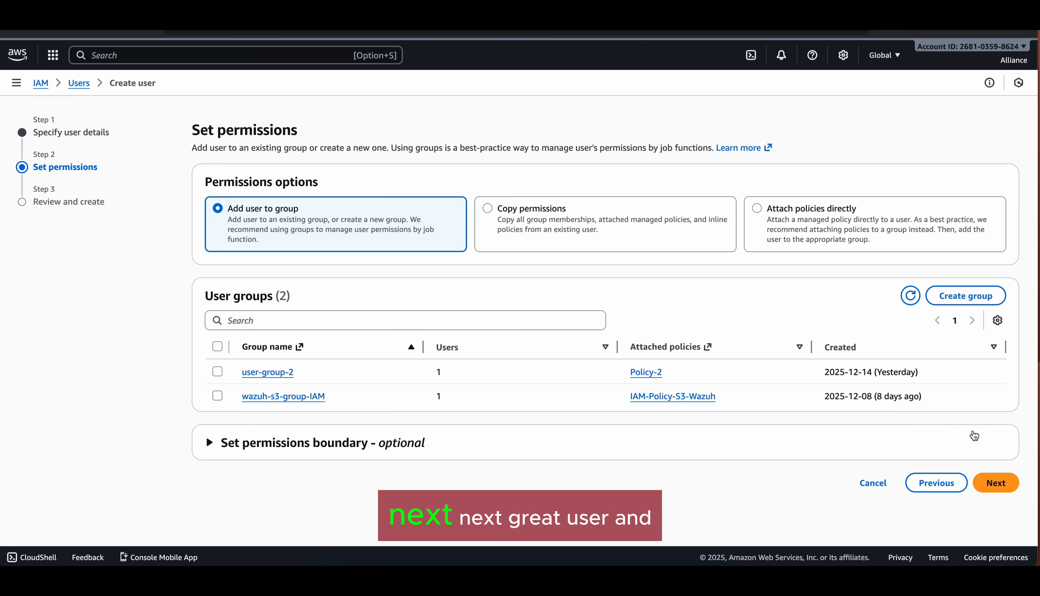
left_click(996, 482)
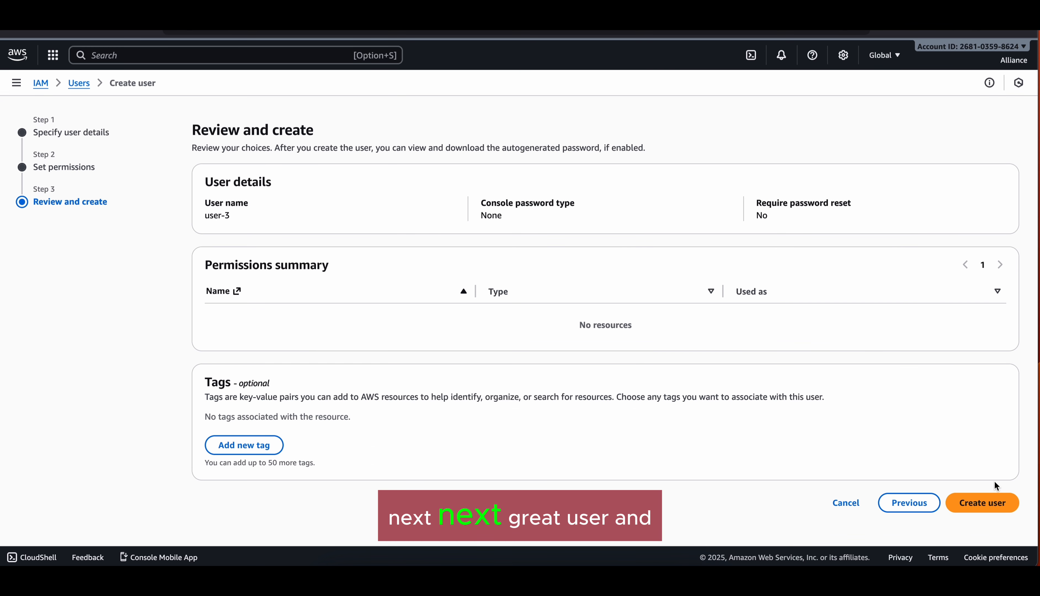
left_click(998, 503)
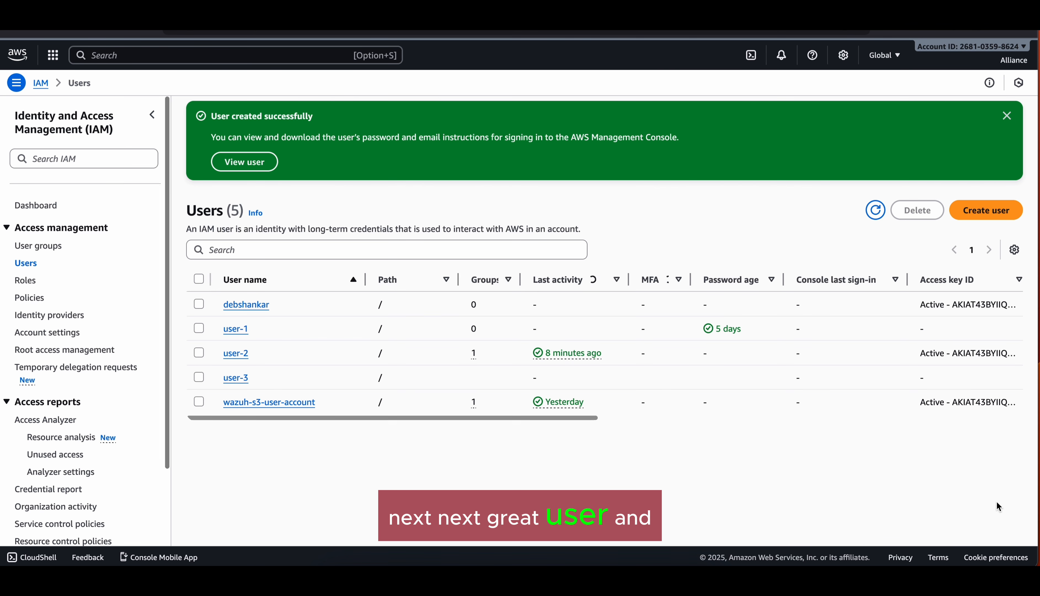
Step: Delete the IAM user user-3 and confirm the permanent deletion
left_click(199, 378)
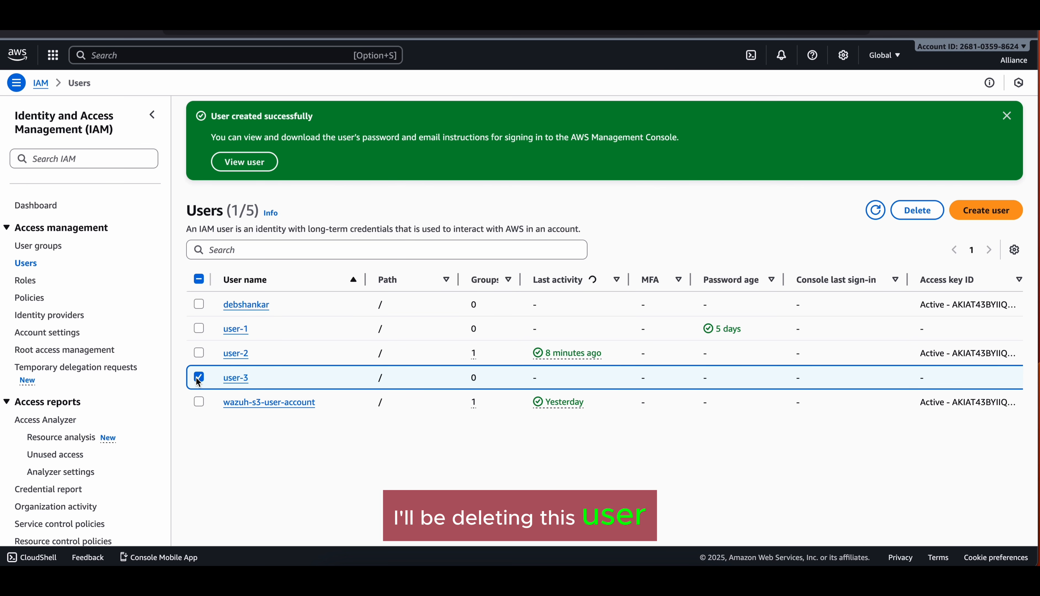
left_click(917, 210)
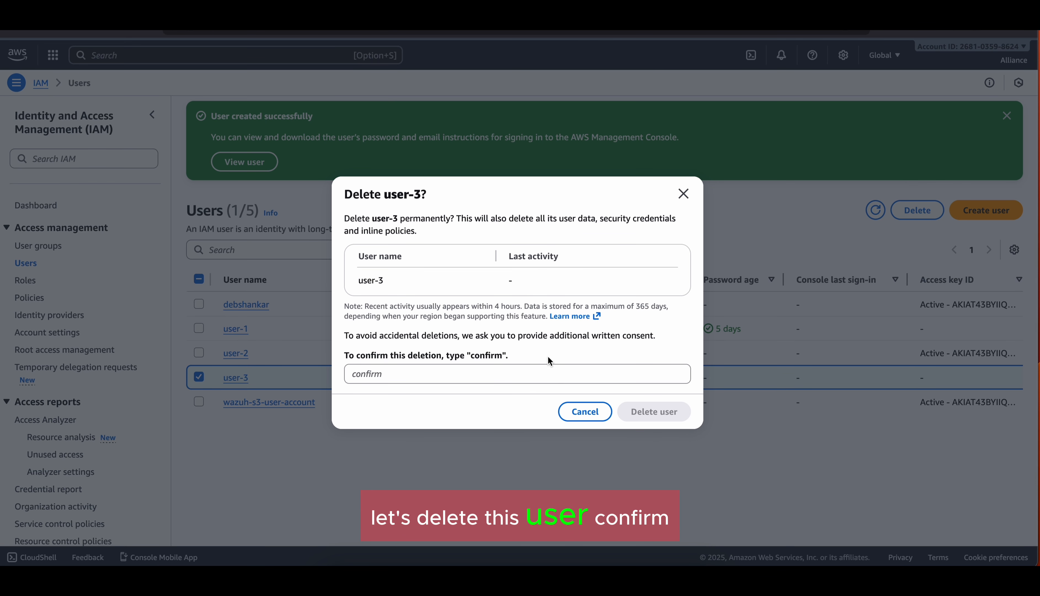
left_click(521, 372)
type("confirm")
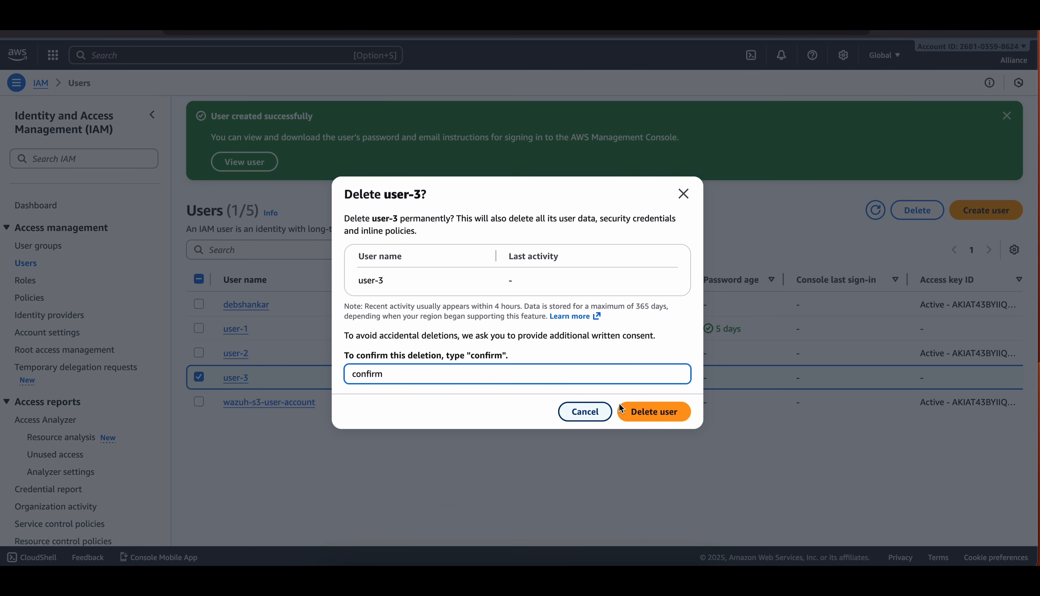
left_click(640, 409)
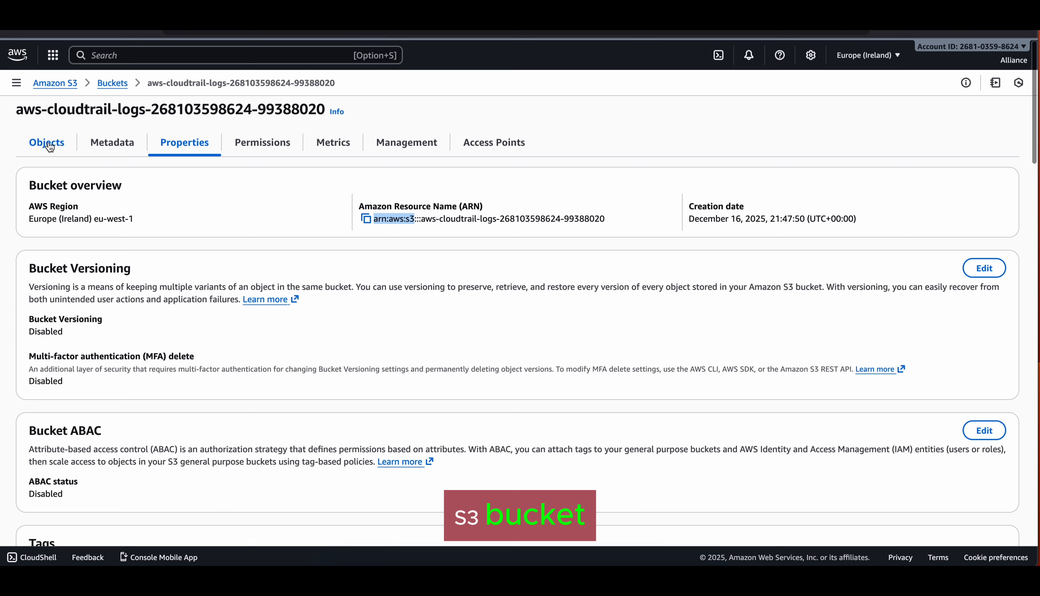
Step: Browse the CloudTrail logs bucket's objects down to the eu-west-1/2025/12/16 folder under CloudTrail and check its log files
left_click(49, 145)
left_click(98, 281)
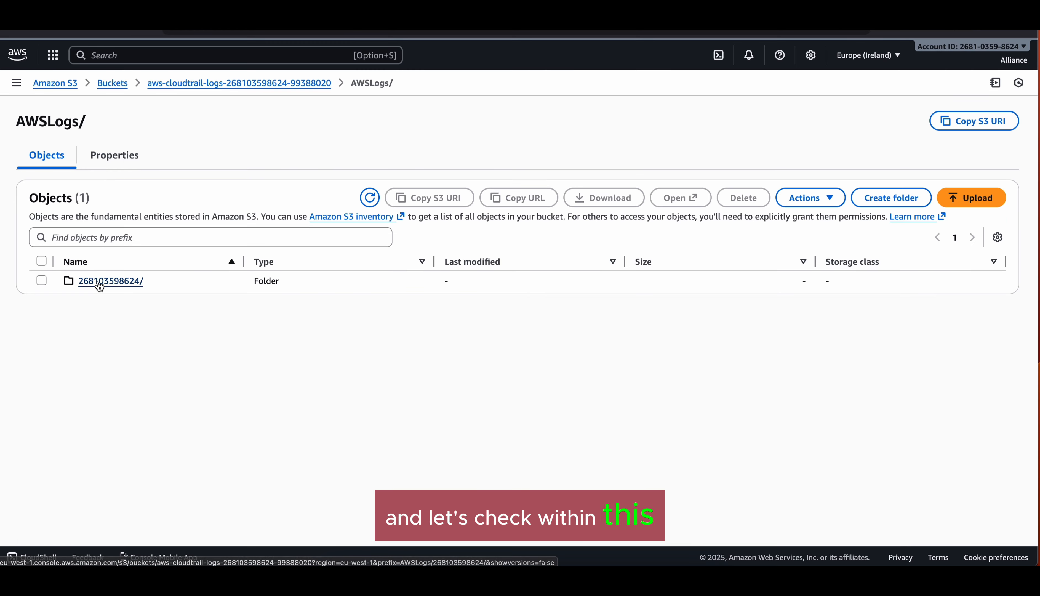
left_click(98, 281)
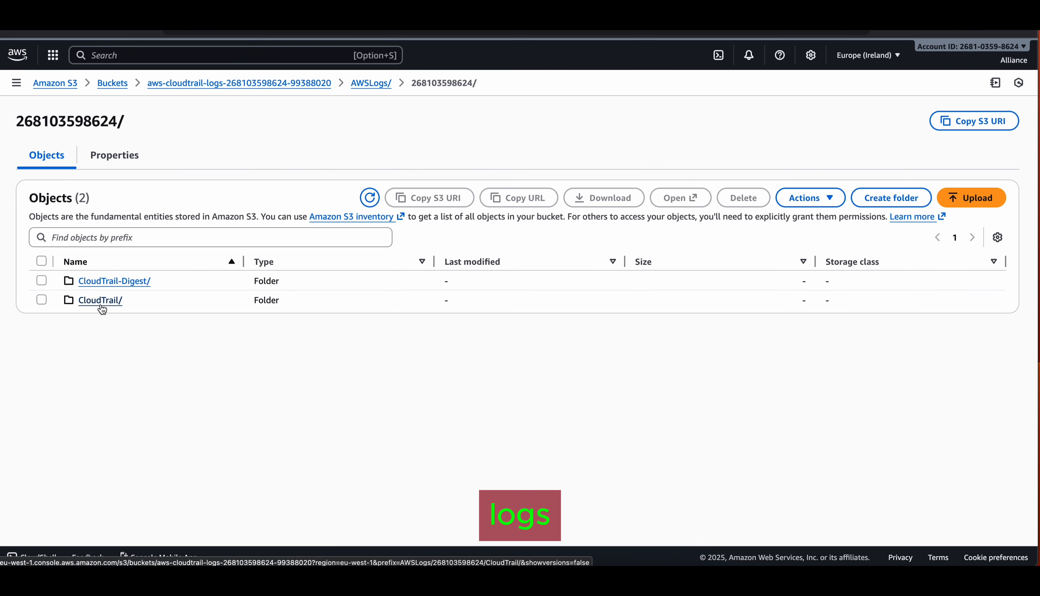
left_click(101, 306)
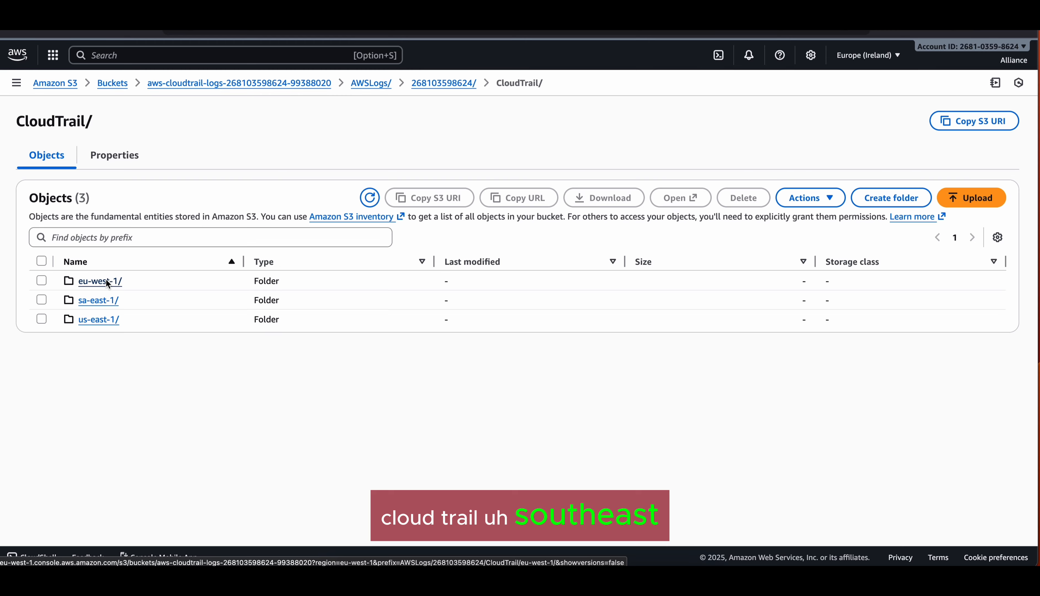
left_click(107, 283)
left_click(86, 282)
left_click(89, 282)
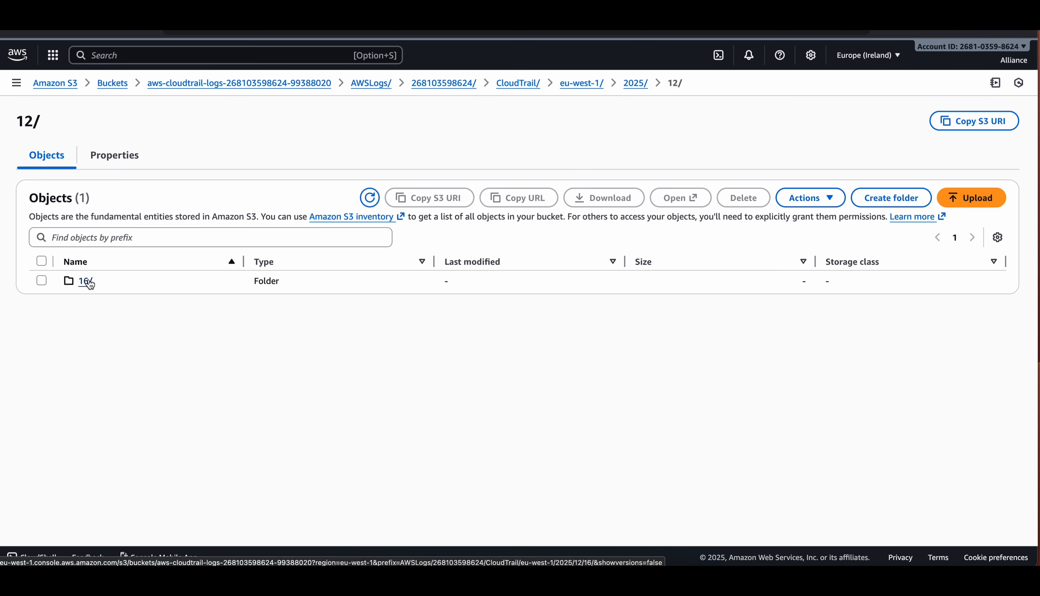
left_click(88, 282)
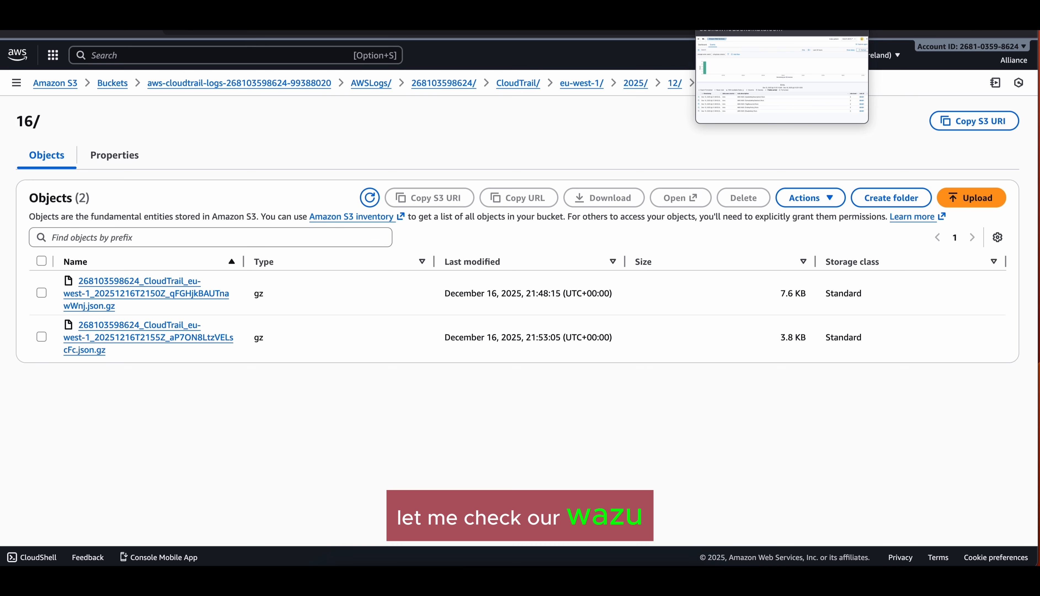
Step: Switch to Wazuh and review the Amazon Web Services dashboard and events for the last hour of CloudTrail logs
left_click(743, 3)
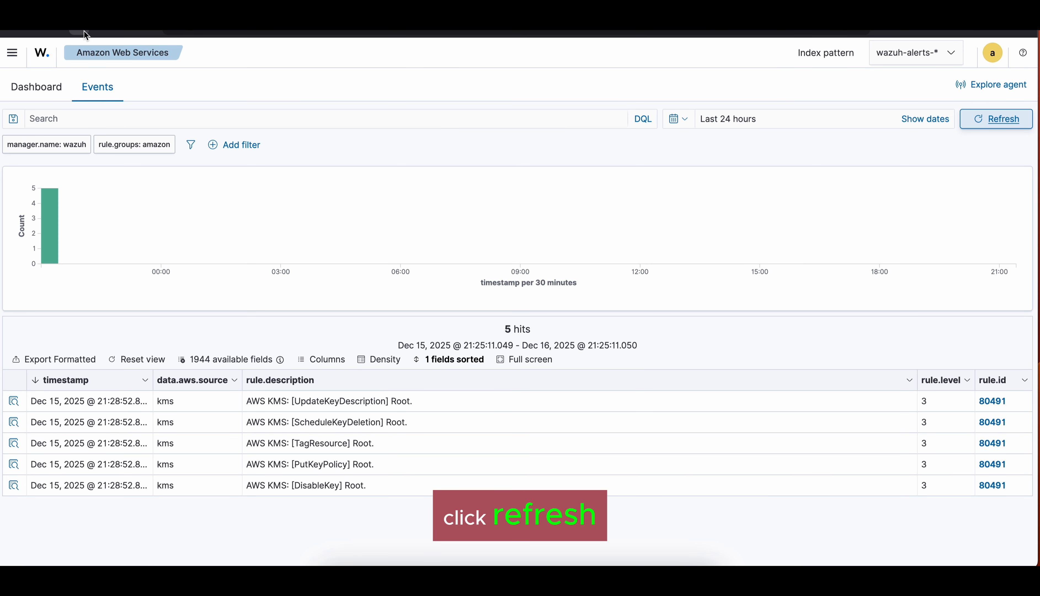
left_click(85, 32)
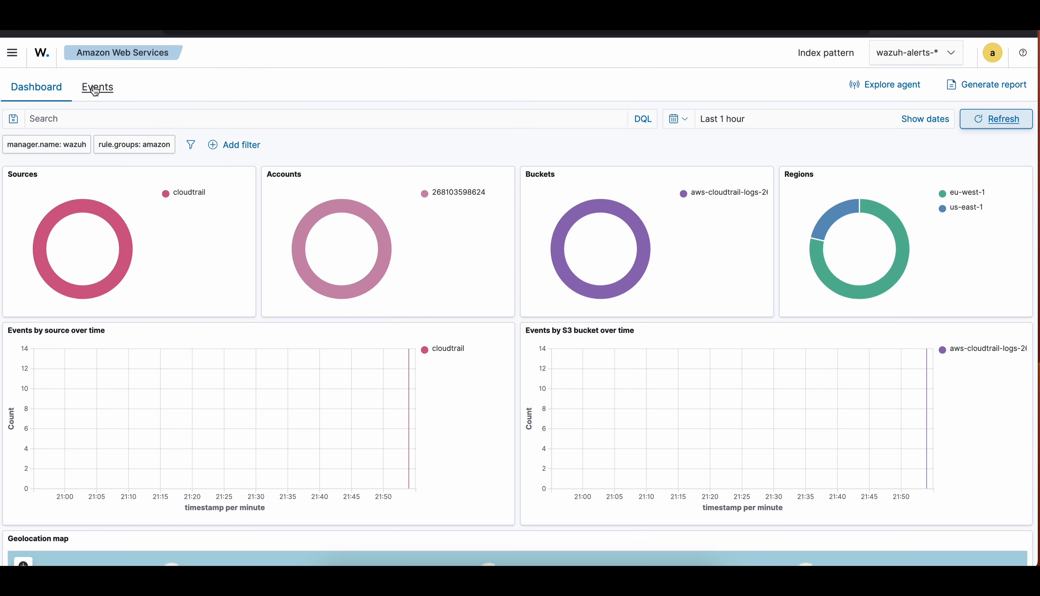
left_click(94, 87)
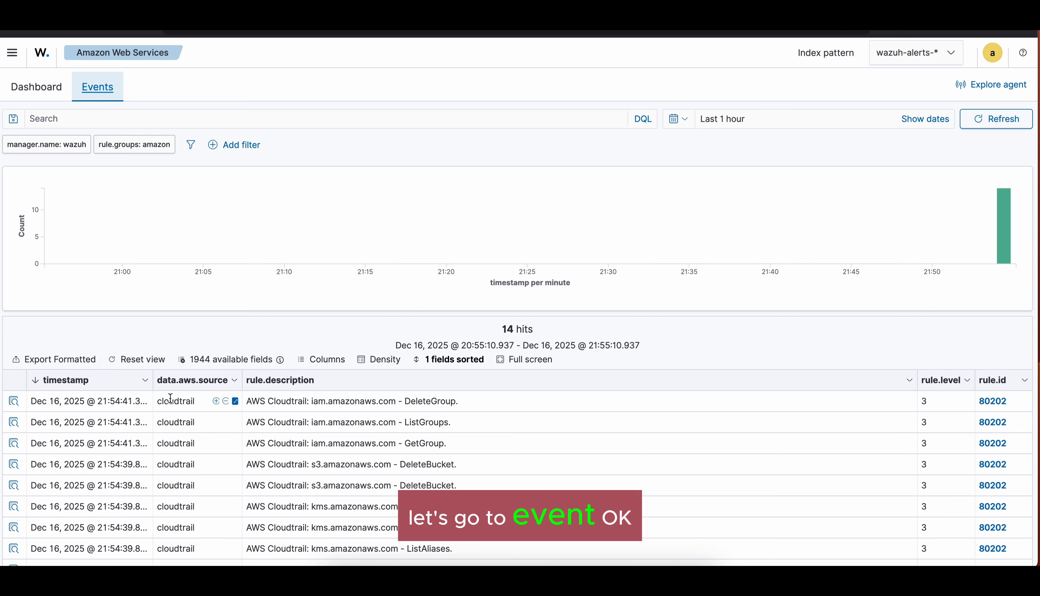
scroll(170, 398, "down", 3)
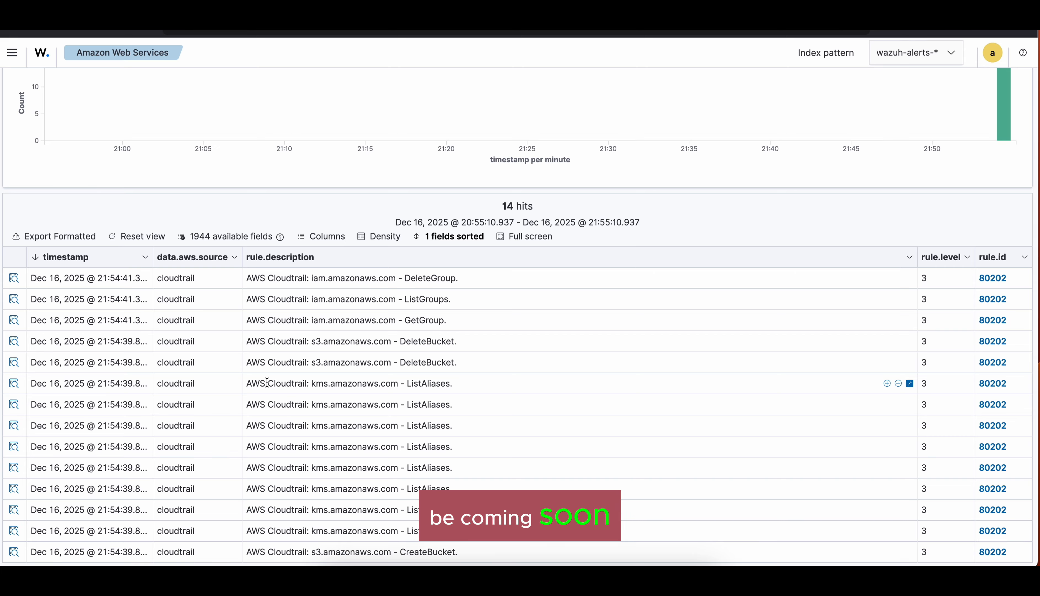
scroll(267, 383, "up", 5)
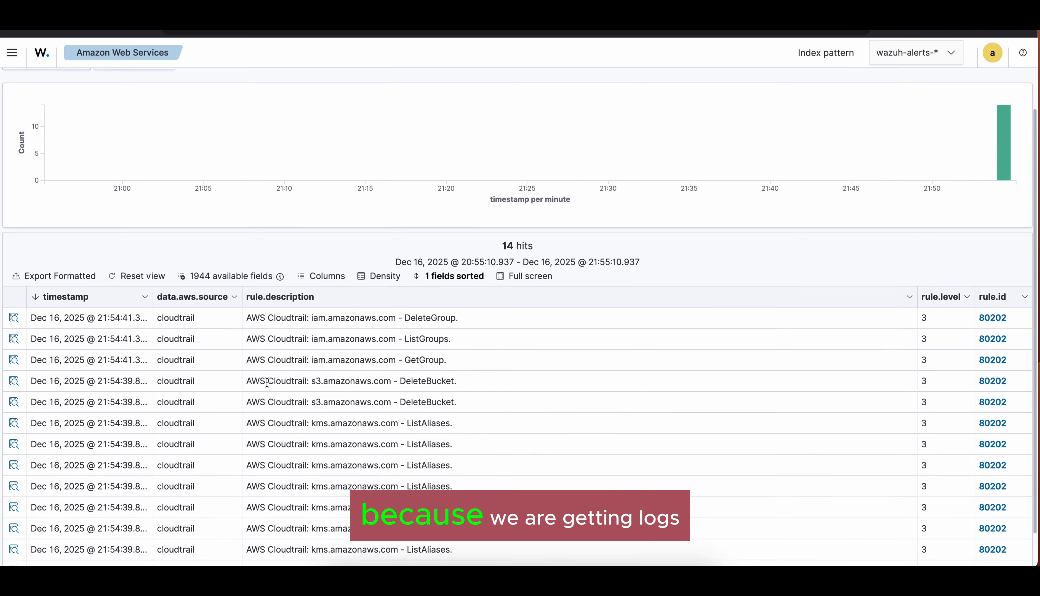
left_click(41, 93)
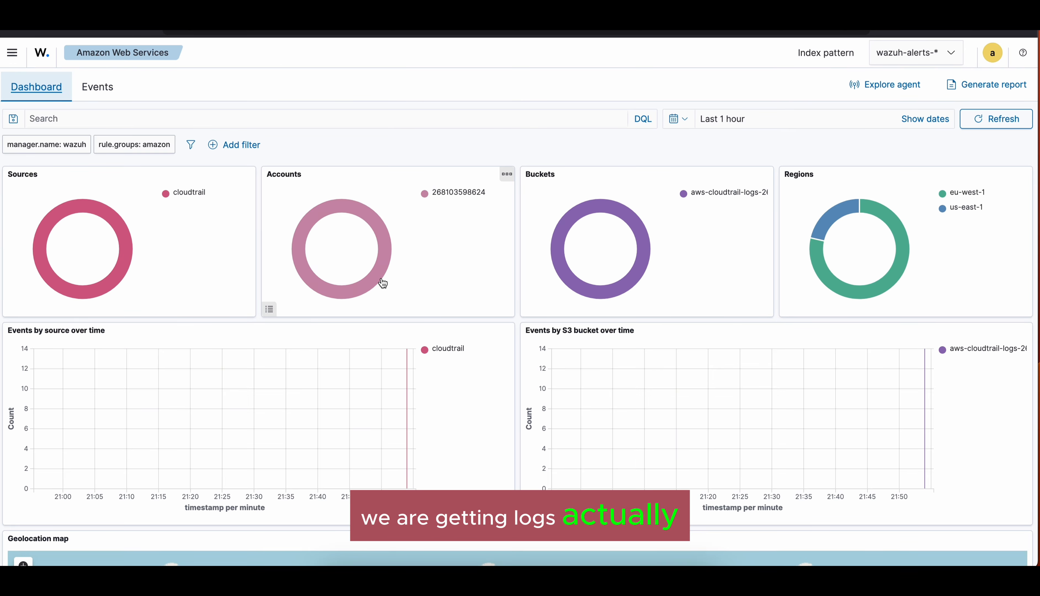
left_click(92, 97)
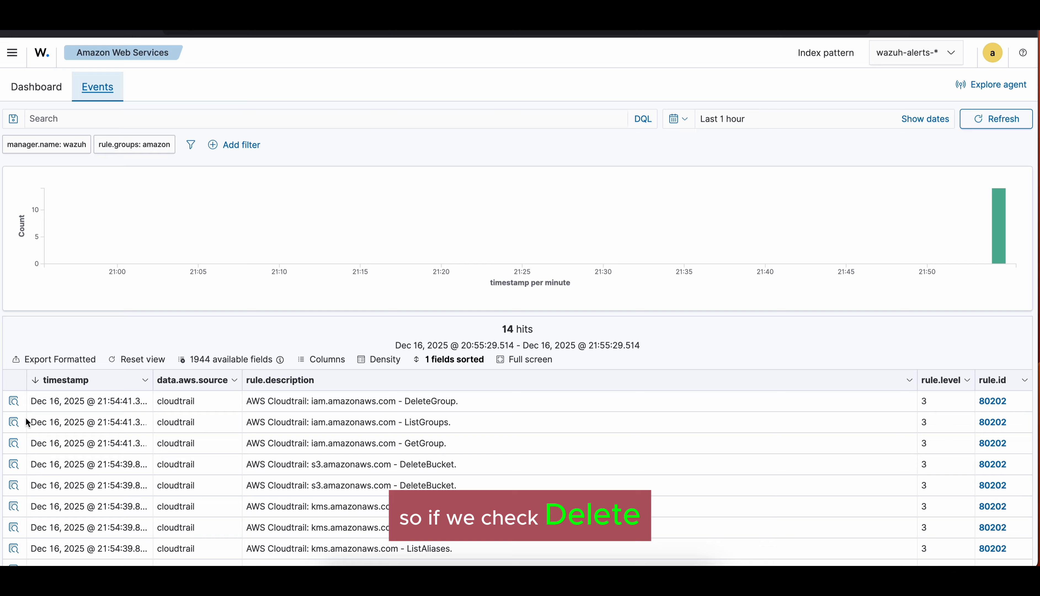
Step: Examine the event name, user identity and group name in the DeleteGroup event's document details, and refresh the events list
left_click(13, 402)
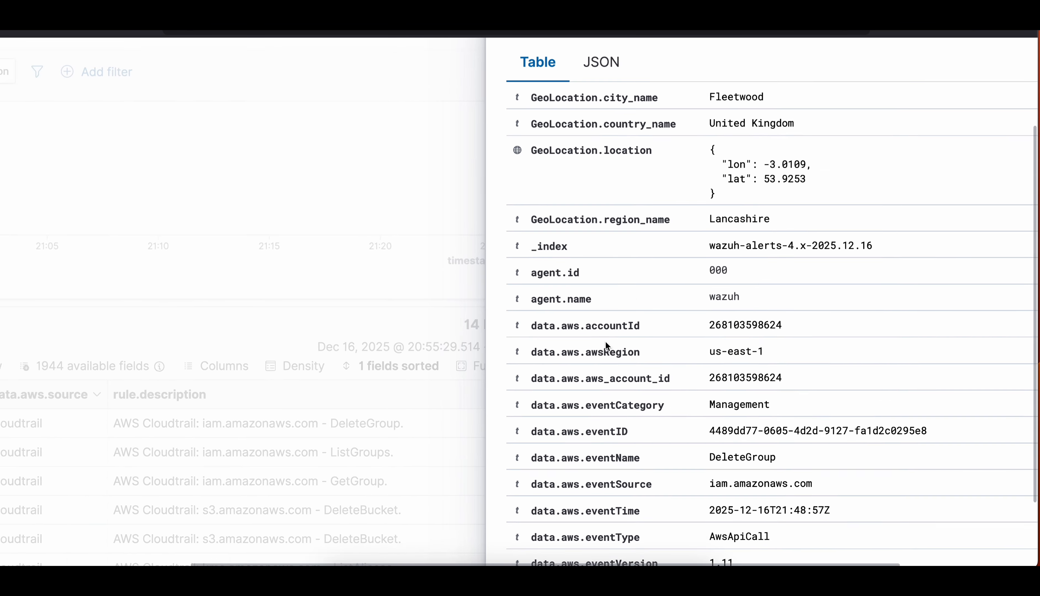
scroll(605, 341, "down", 3)
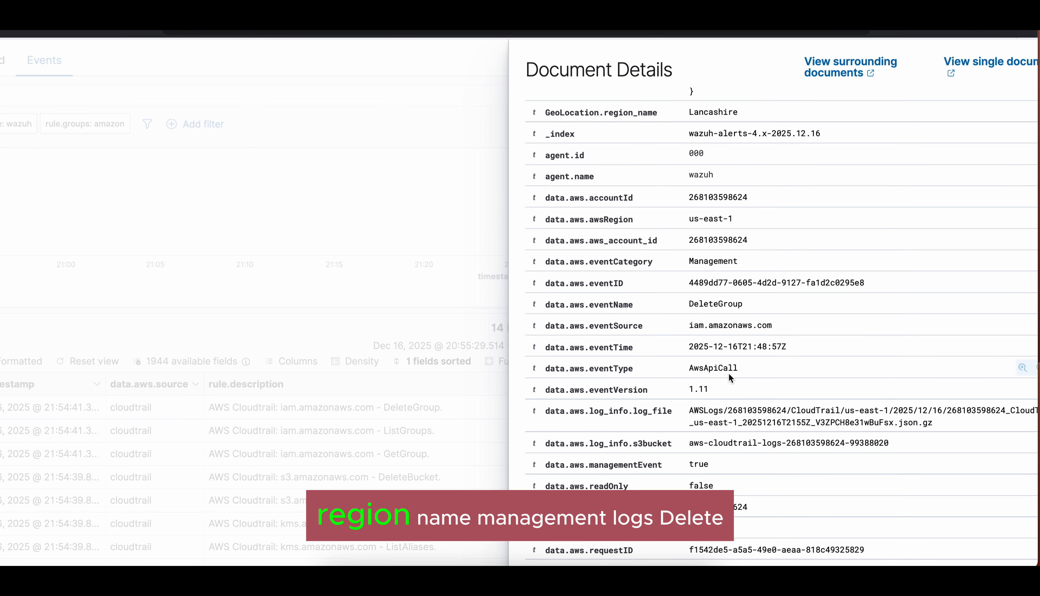
left_click(712, 302)
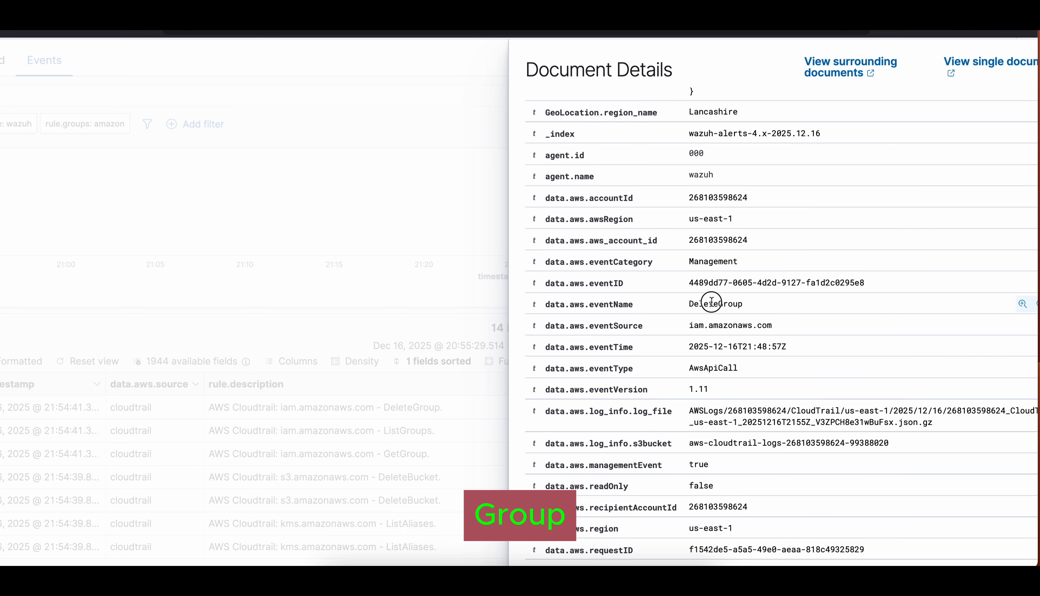
scroll(706, 394, "down", 8)
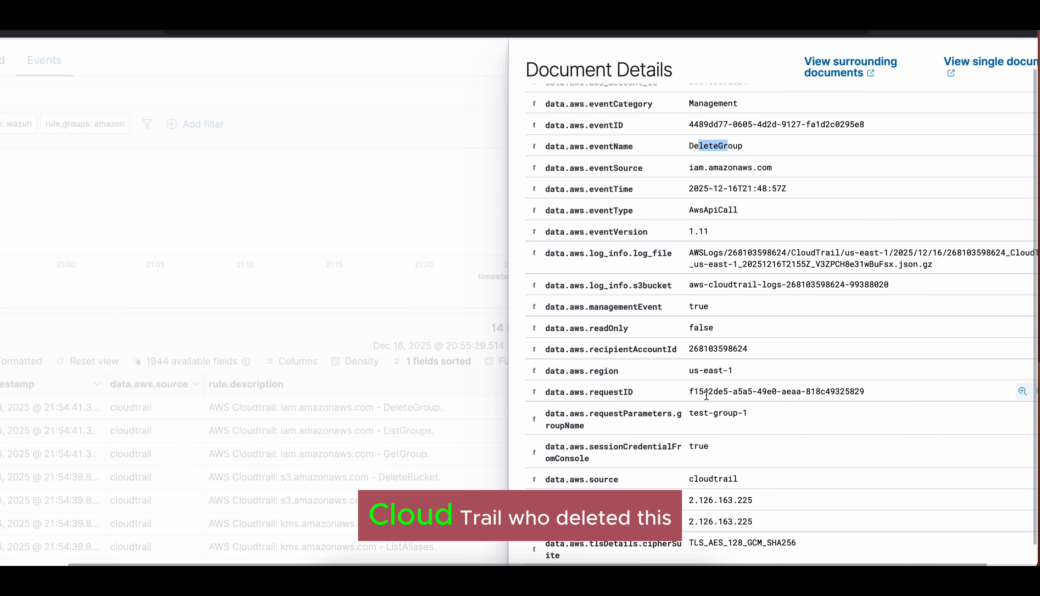
scroll(706, 395, "down", 4)
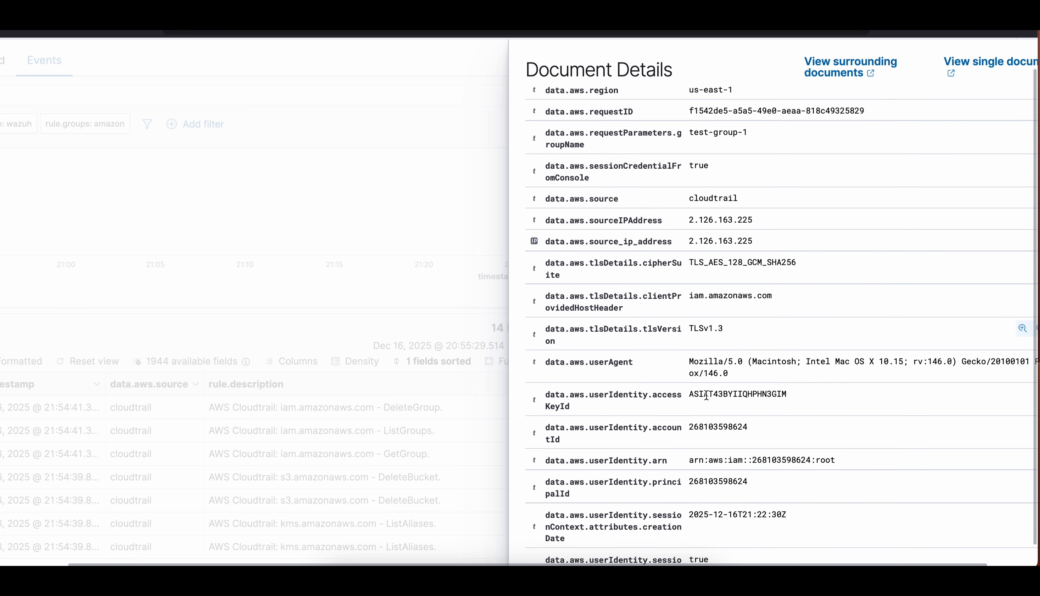
scroll(706, 395, "down", 10)
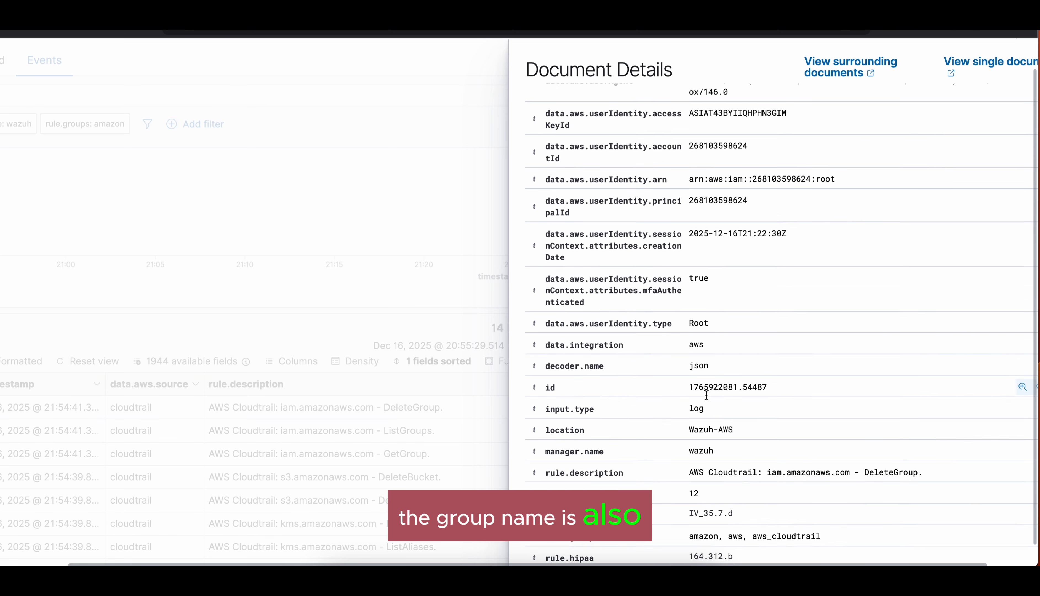
scroll(706, 395, "up", 10)
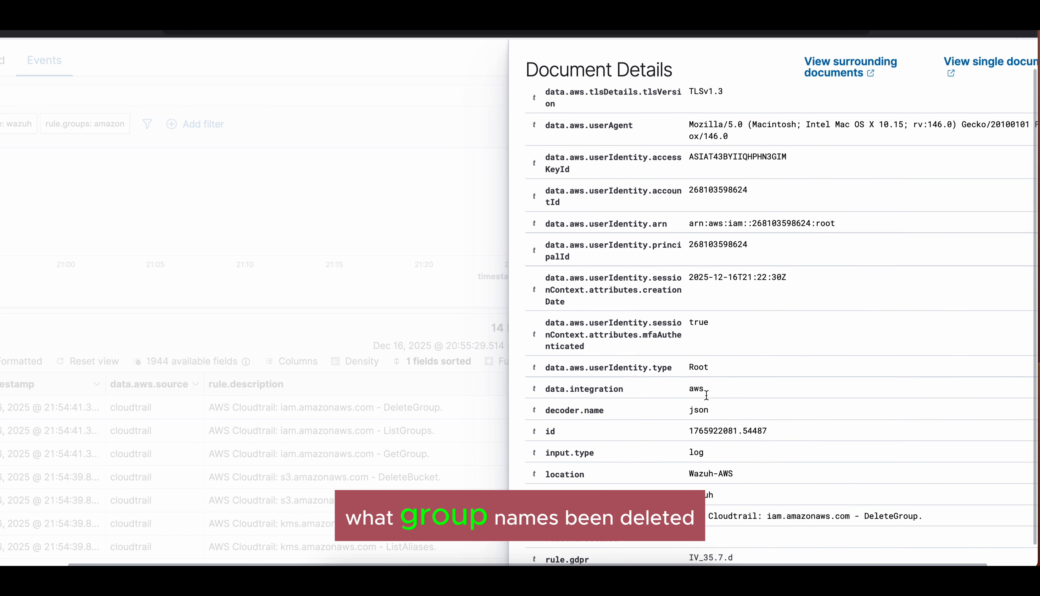
scroll(706, 394, "up", 5)
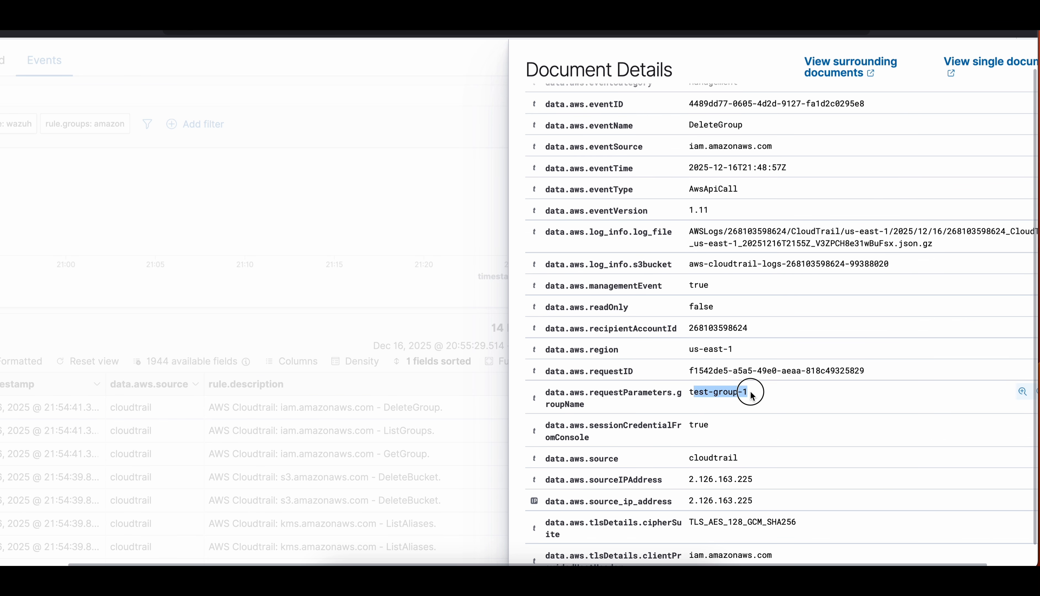
left_click(422, 318)
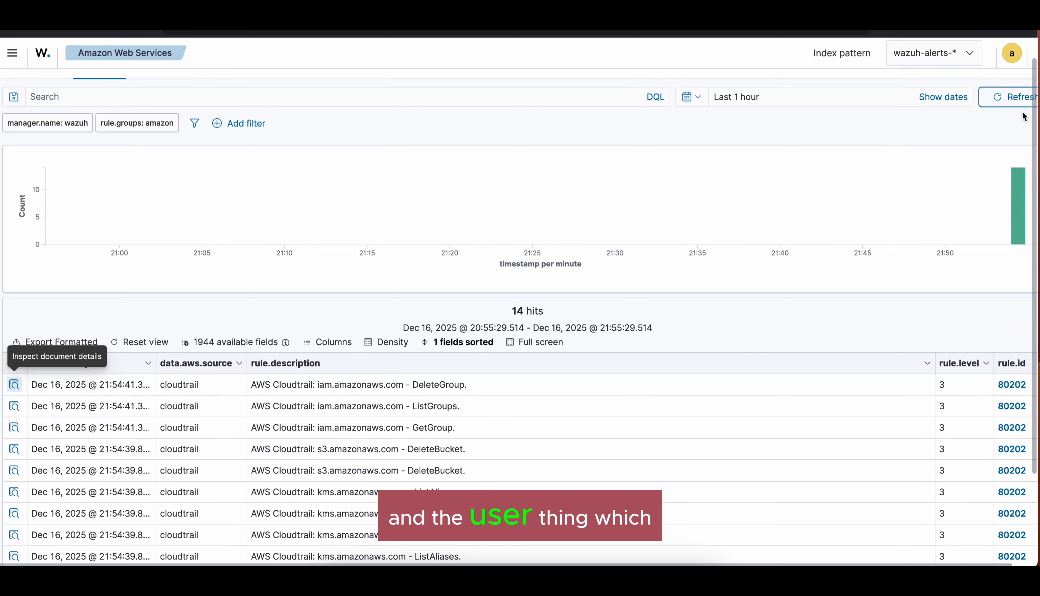
left_click(1020, 99)
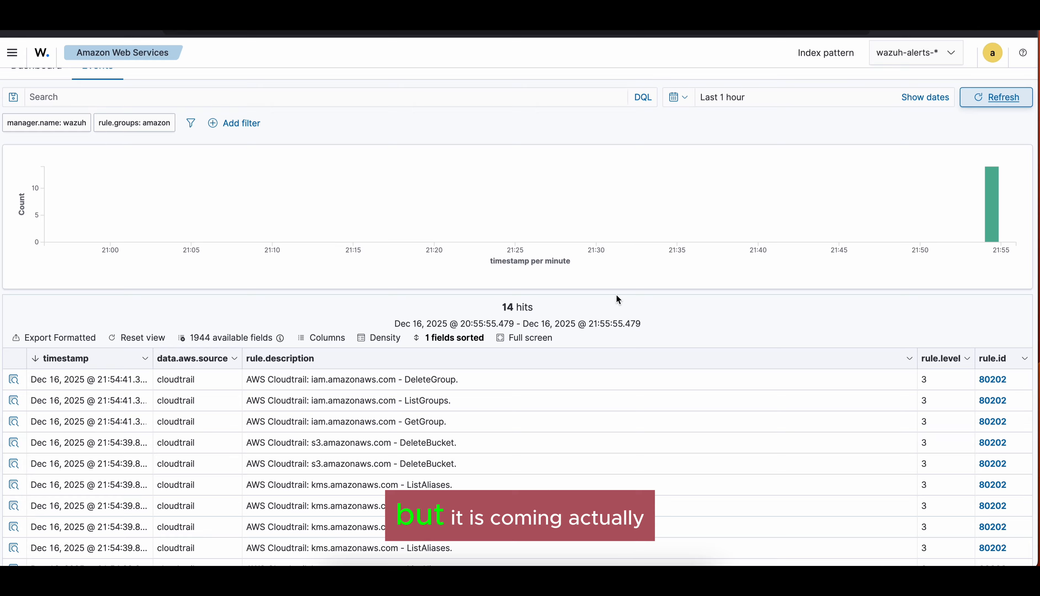
scroll(617, 295, "down", 3)
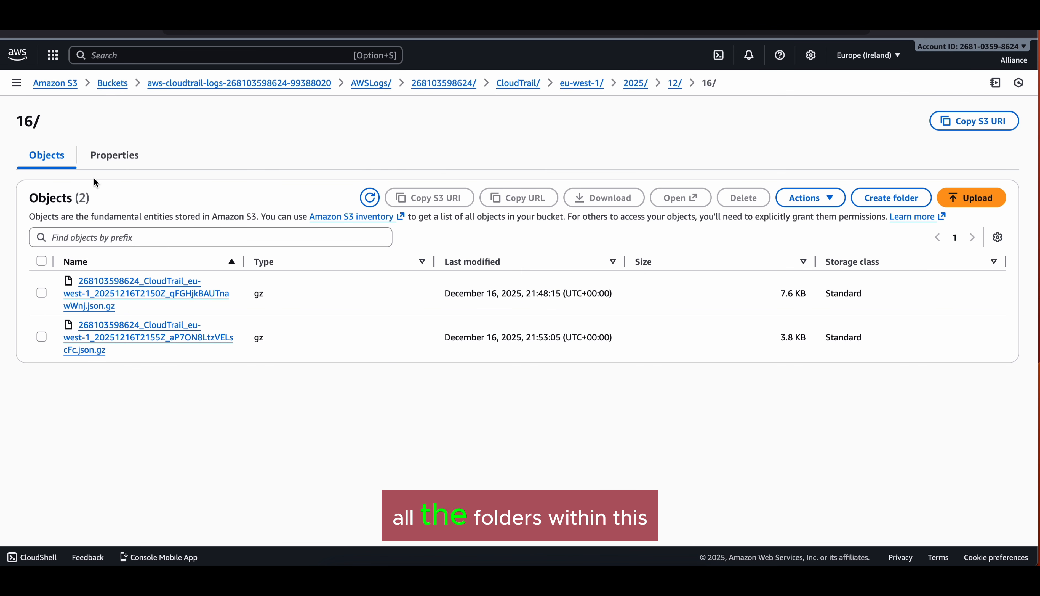
Step: Switch to S3, refresh the log folder, check the CloudTrail folder sa-east-1/2025/12/16 for log files, and return to the buckets list
left_click(371, 205)
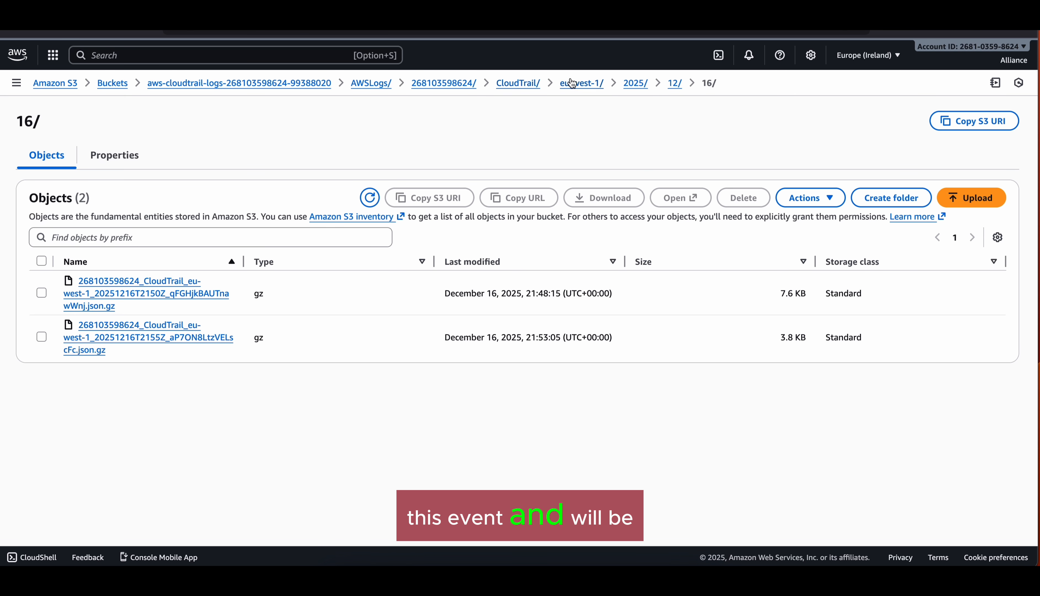
left_click(517, 84)
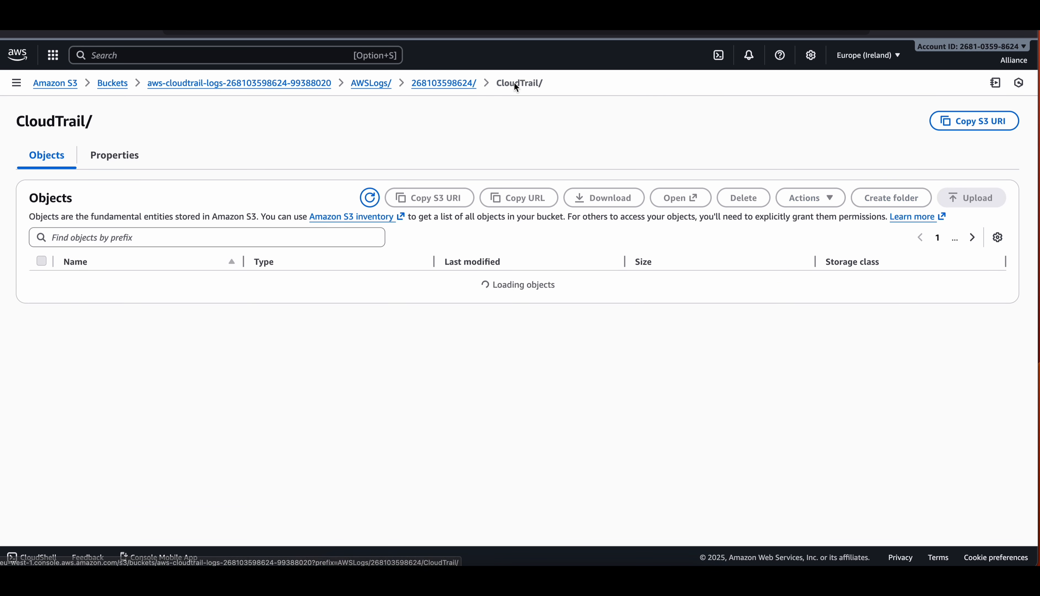
left_click(92, 303)
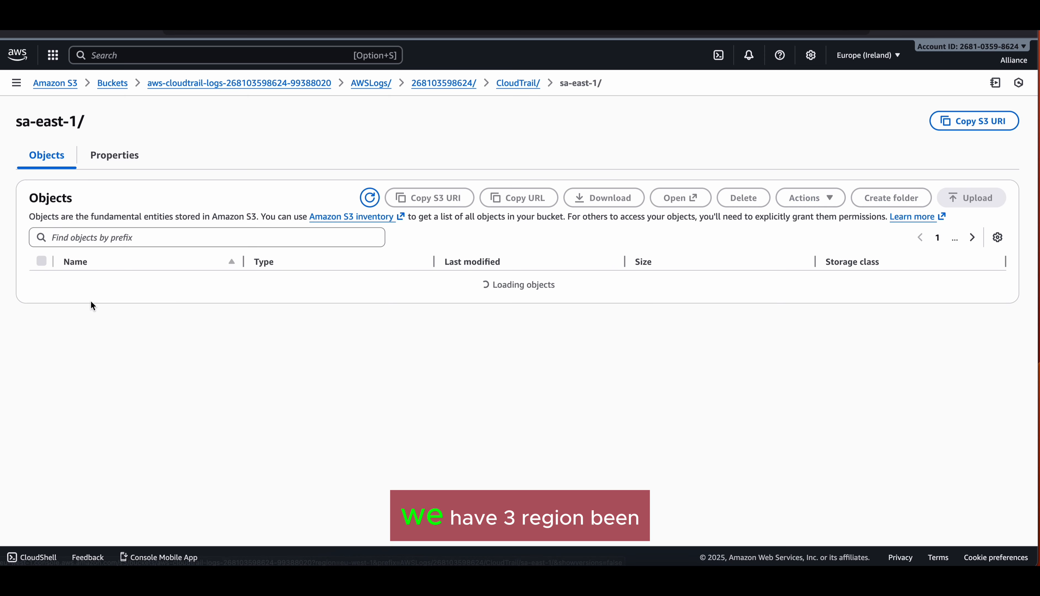
left_click(91, 283)
left_click(91, 283)
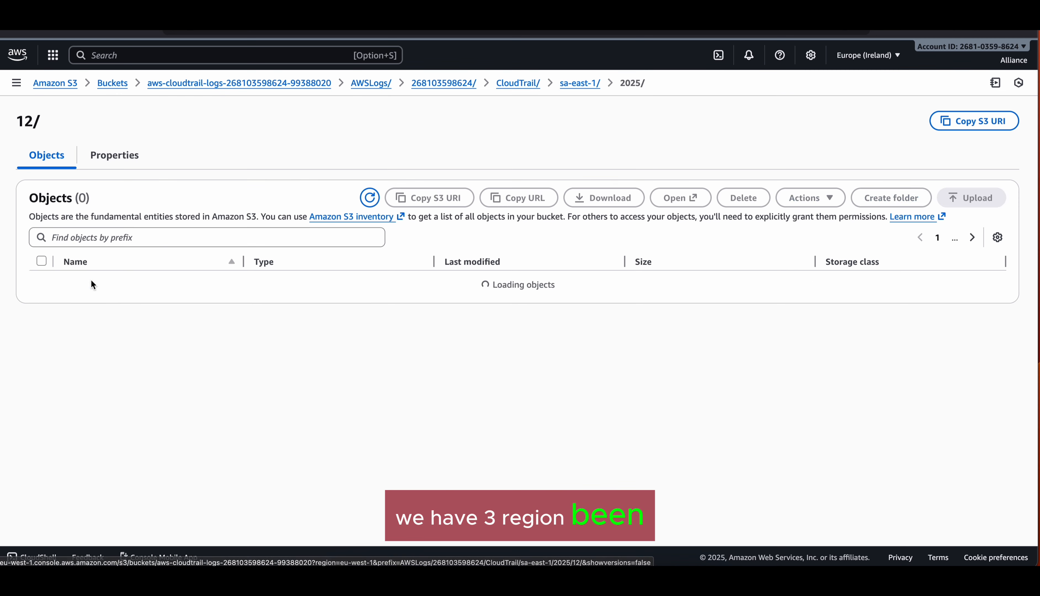
left_click(92, 282)
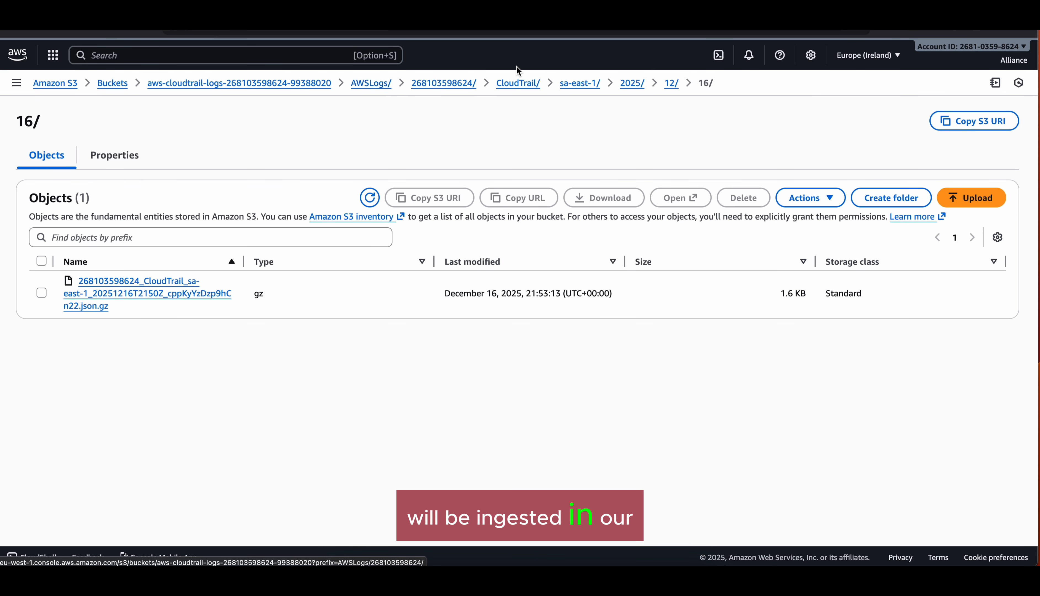
left_click(113, 83)
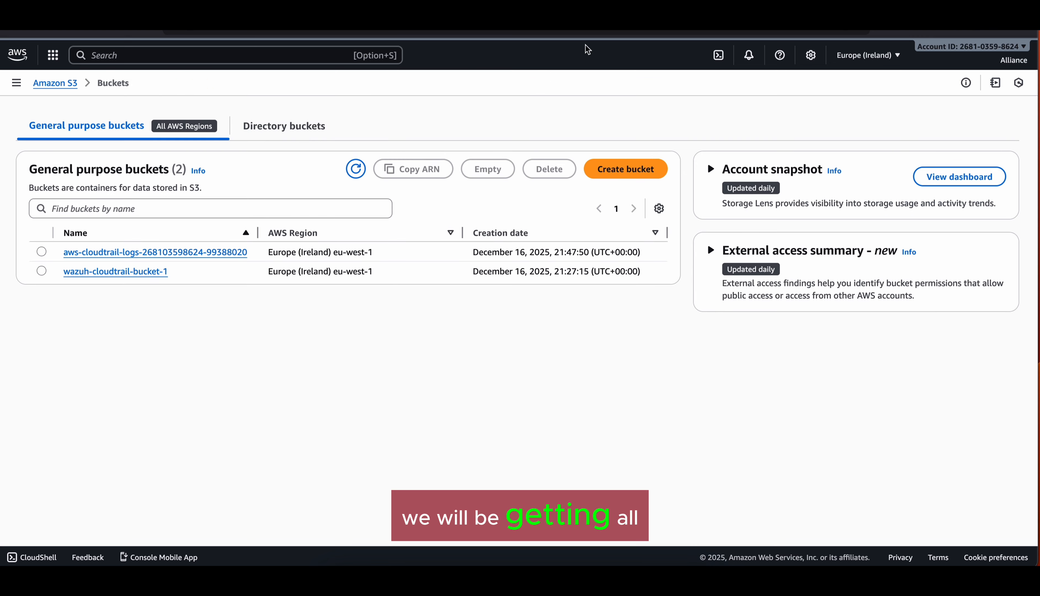
Step: Switch to Wazuh and review the CloudTrail events from the last hour in Threat Hunting
left_click(677, 3)
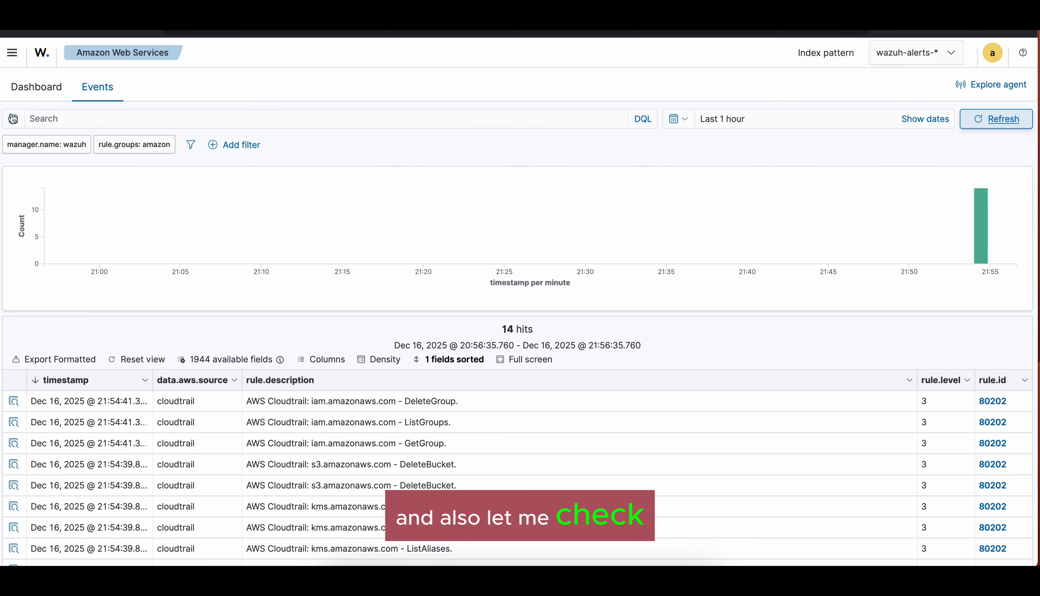
left_click(41, 52)
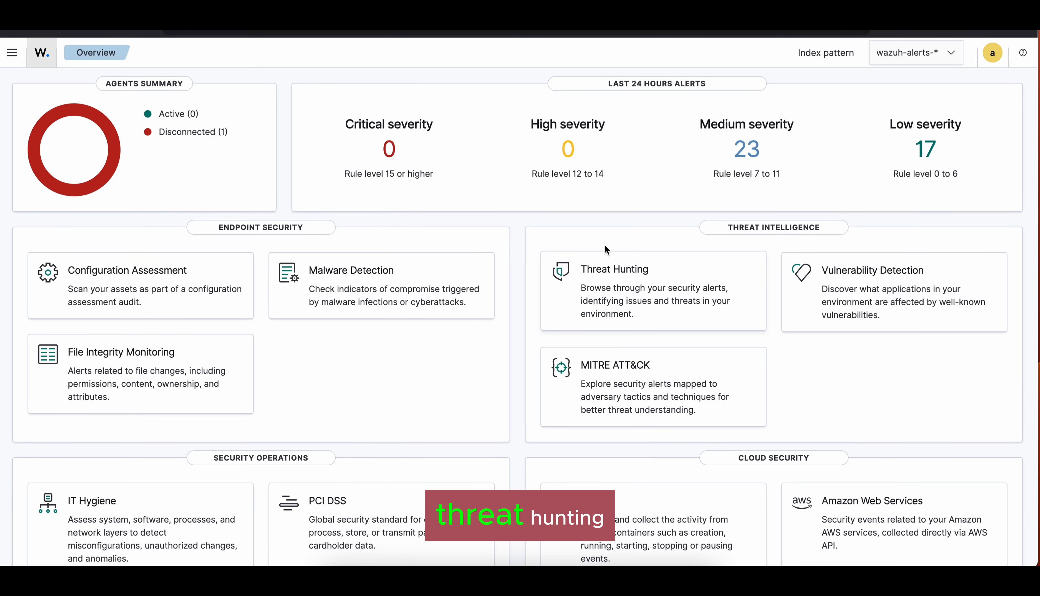
left_click(612, 270)
scroll(424, 406, "down", 3)
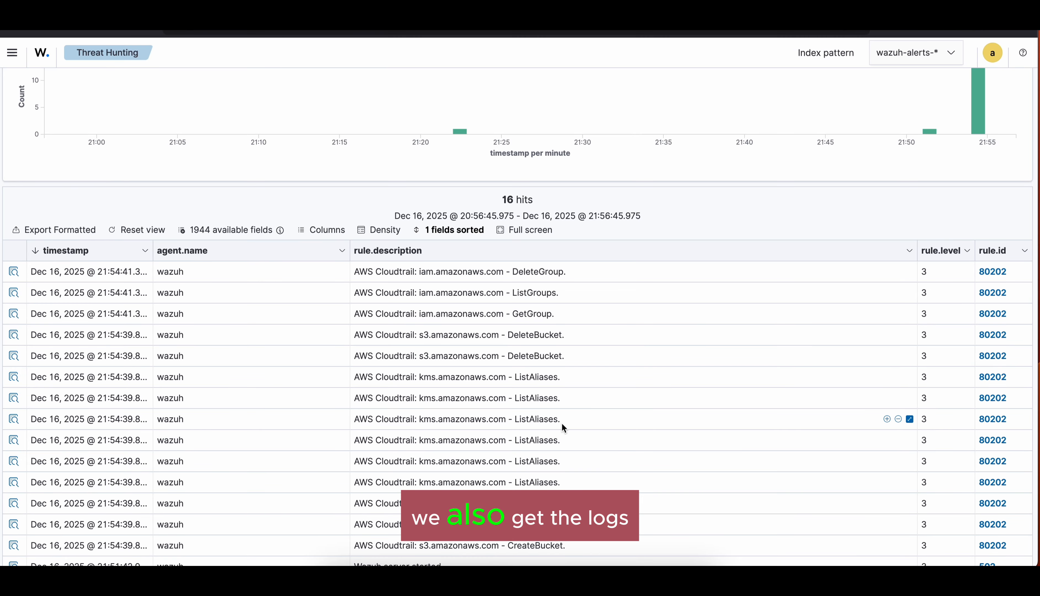
Step: Examine the document details of a KMS ListAliases event in the Threat Hunting events list, and close them
left_click_drag(561, 423, 420, 423)
left_click(13, 420)
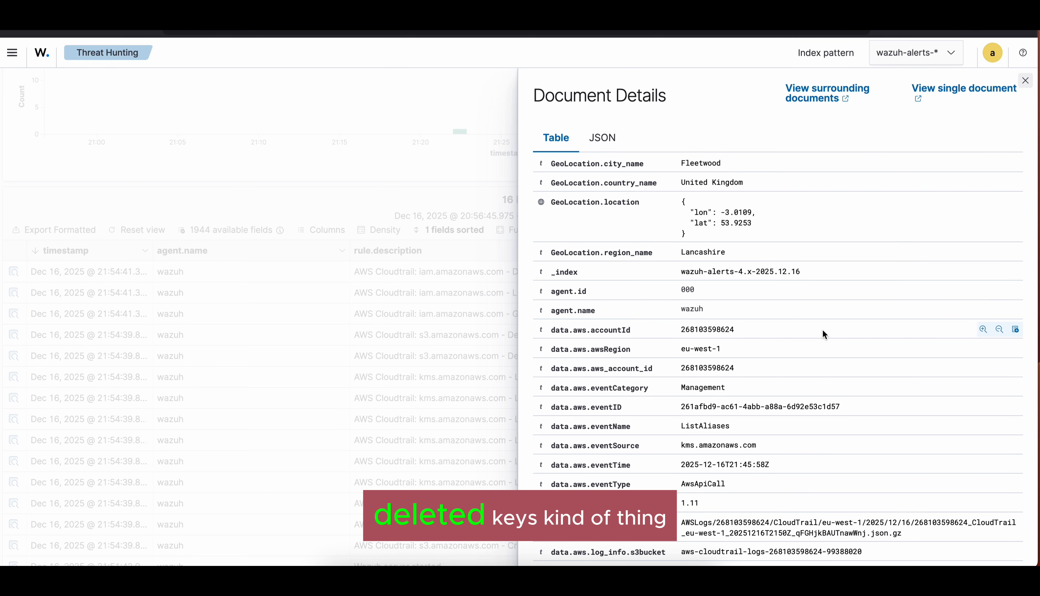
scroll(823, 331, "down", 5)
scroll(823, 331, "down", 10)
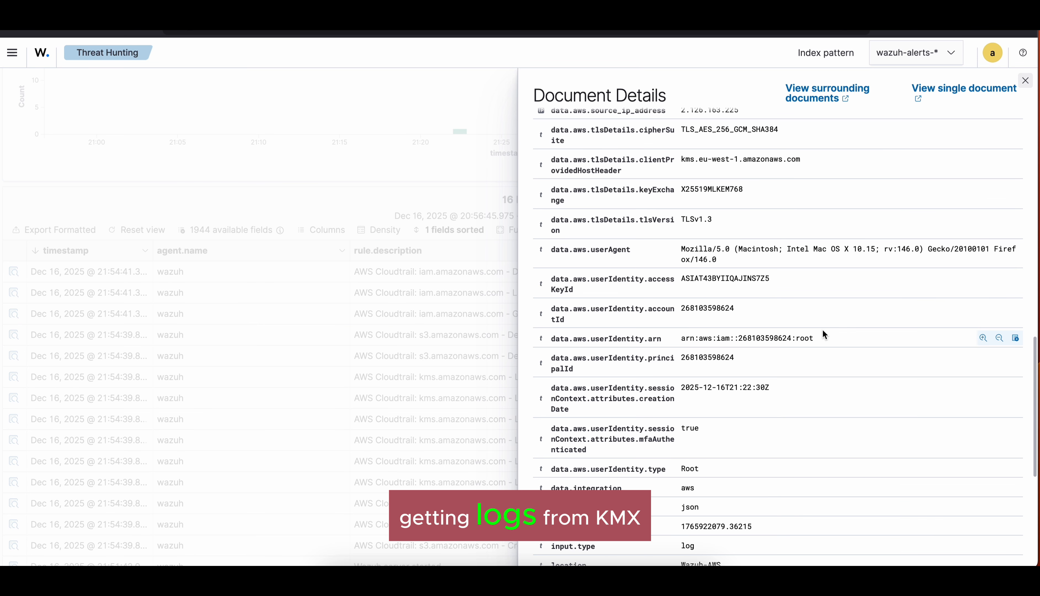
scroll(823, 331, "up", 10)
left_click(382, 195)
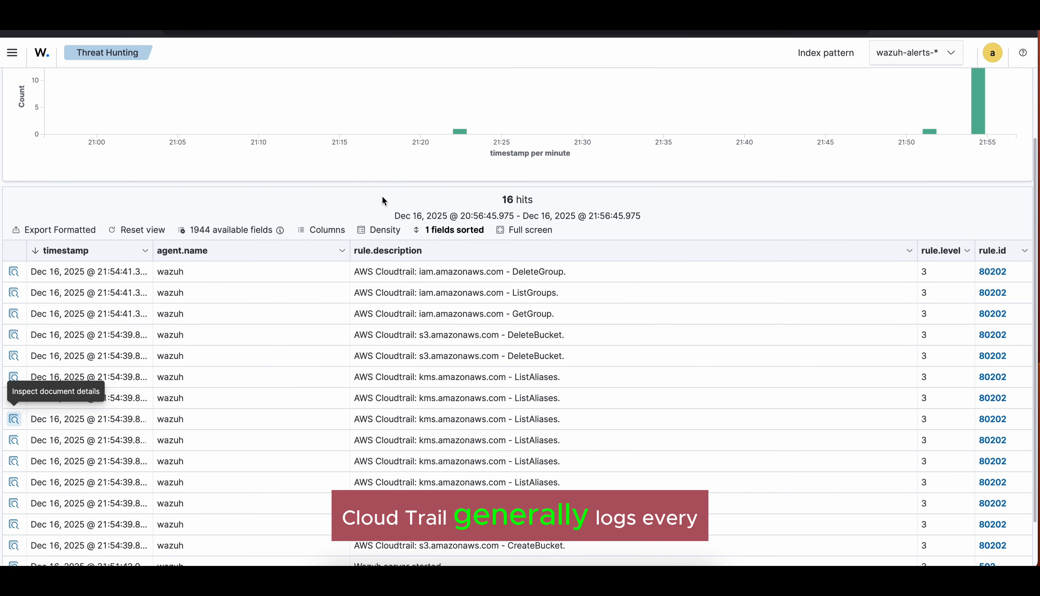
scroll(382, 196, "up", 3)
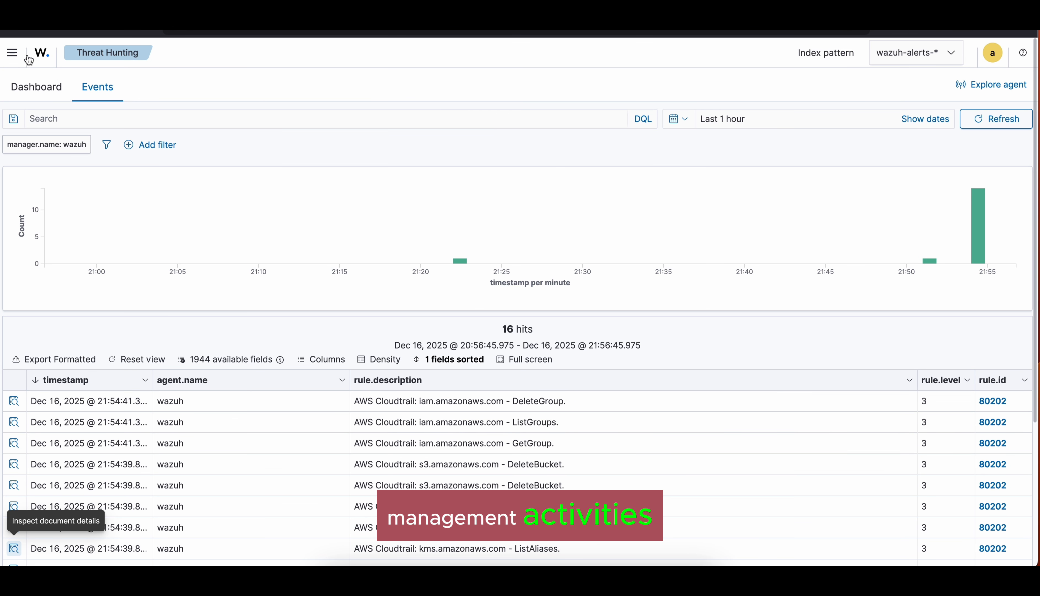
Step: Open Discover and review the wazuh-alerts-* log entries for the last hour
left_click(16, 55)
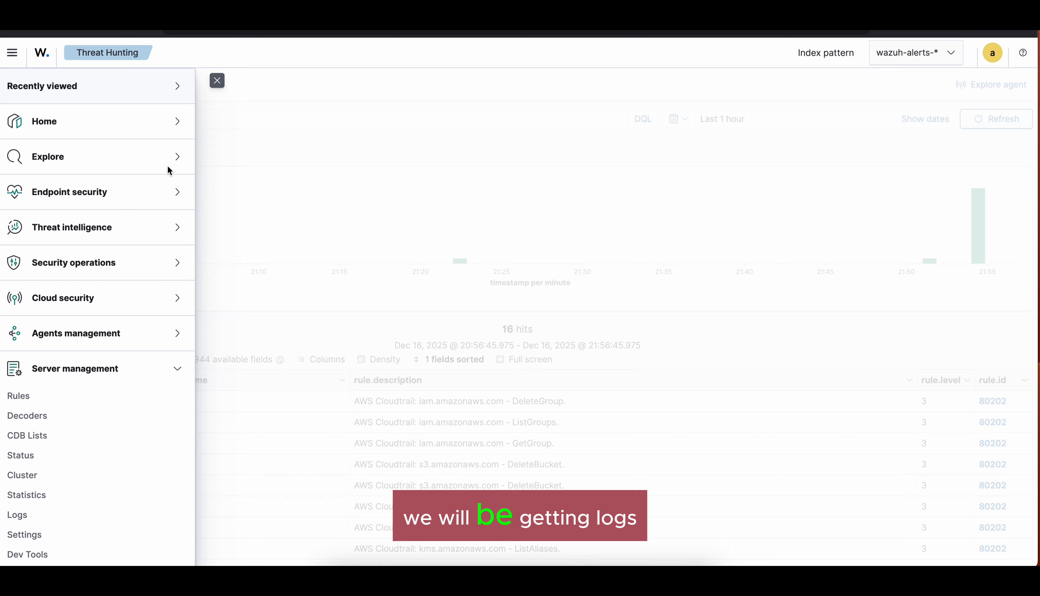
left_click(177, 157)
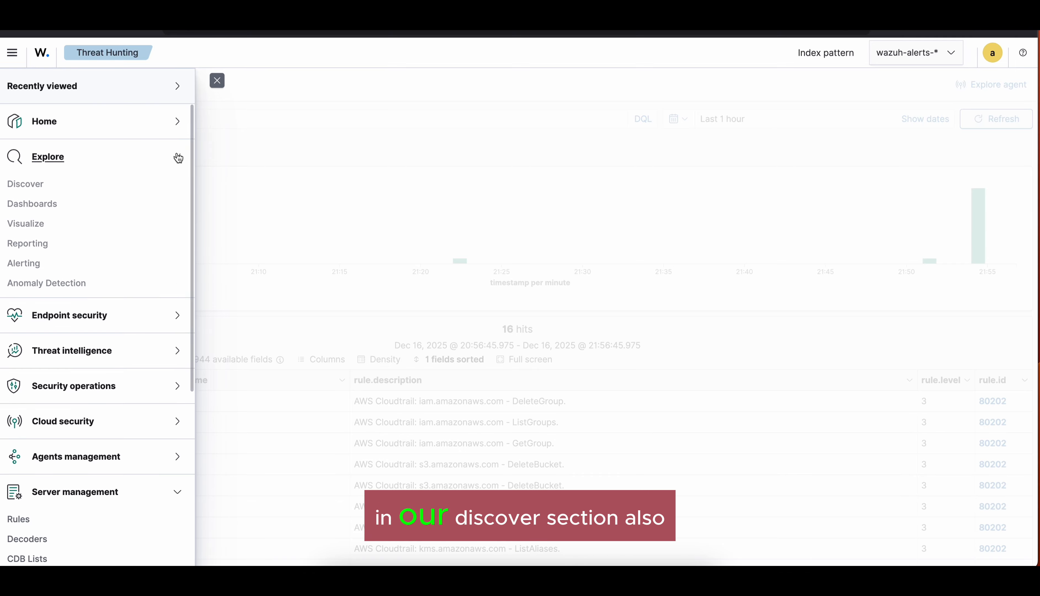
left_click(34, 184)
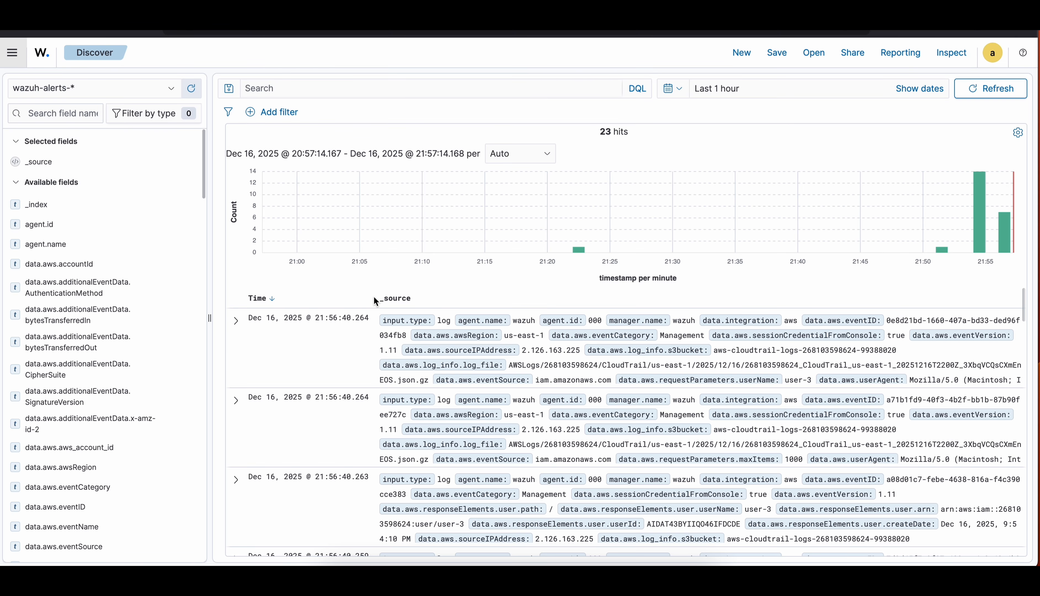
scroll(452, 394, "down", 1)
scroll(452, 393, "up", 1)
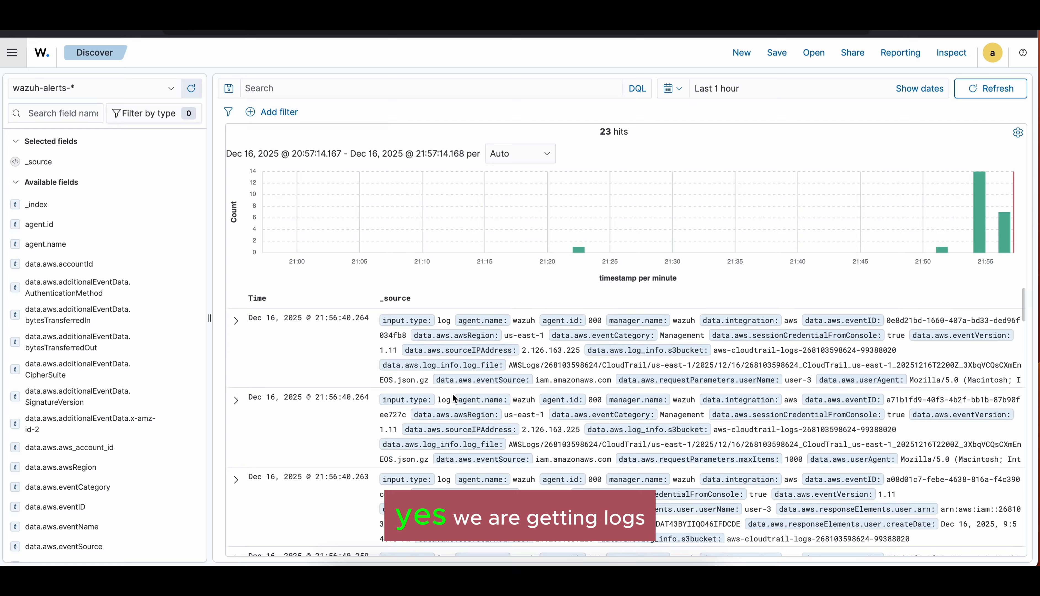
Step: Expand the newest log entry in Discover and check its data.aws.eventName field
left_click(236, 321)
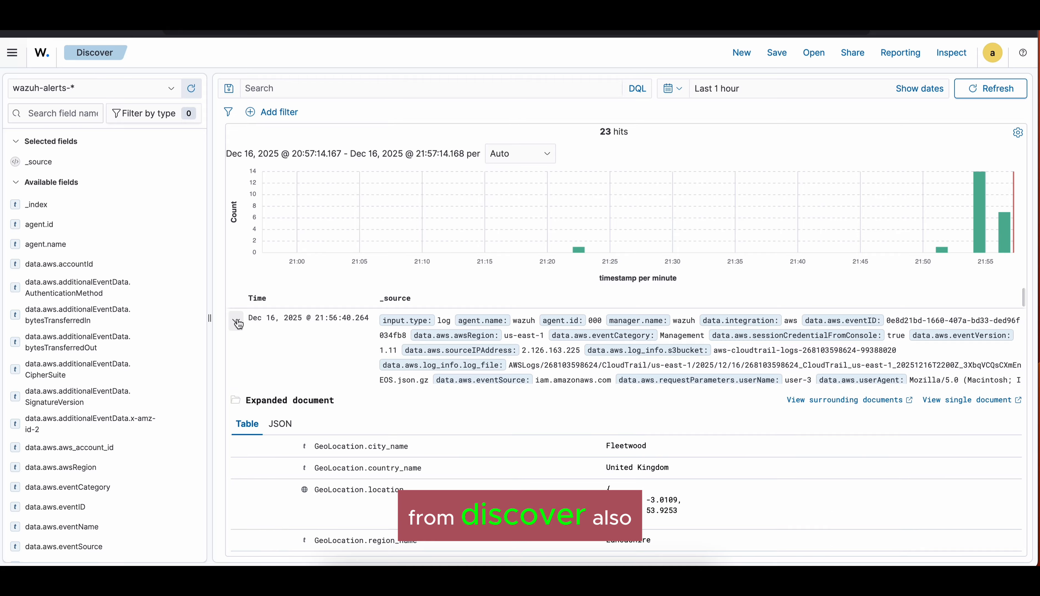
scroll(597, 369, "down", 5)
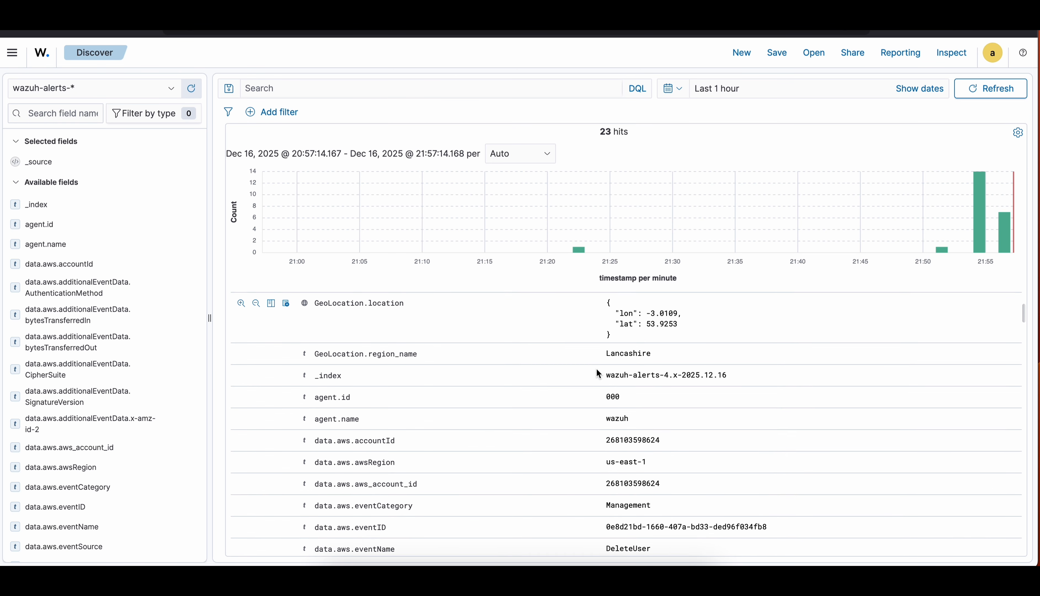
scroll(597, 370, "down", 4)
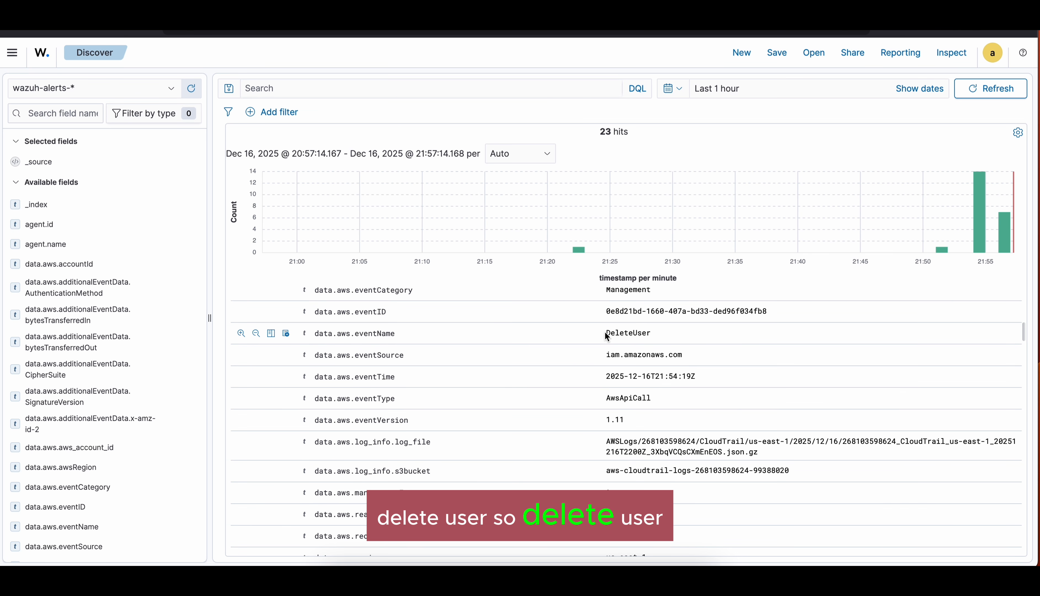
left_click_drag(604, 331, 653, 336)
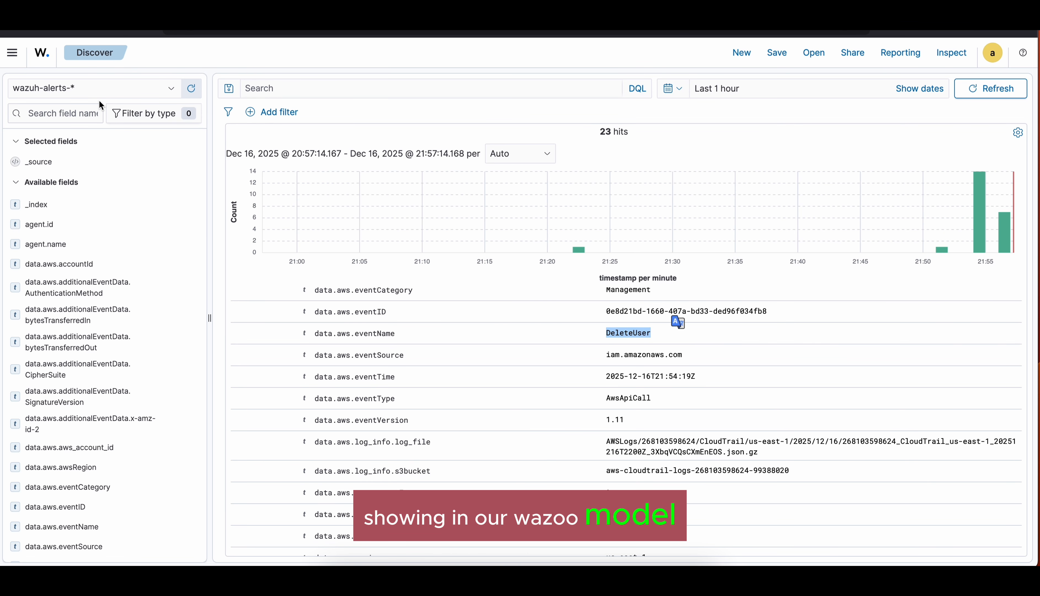
Step: Open the Amazon Web Services events and check the list for the CreateUser, ListUsers and DeleteUser entries
left_click(42, 53)
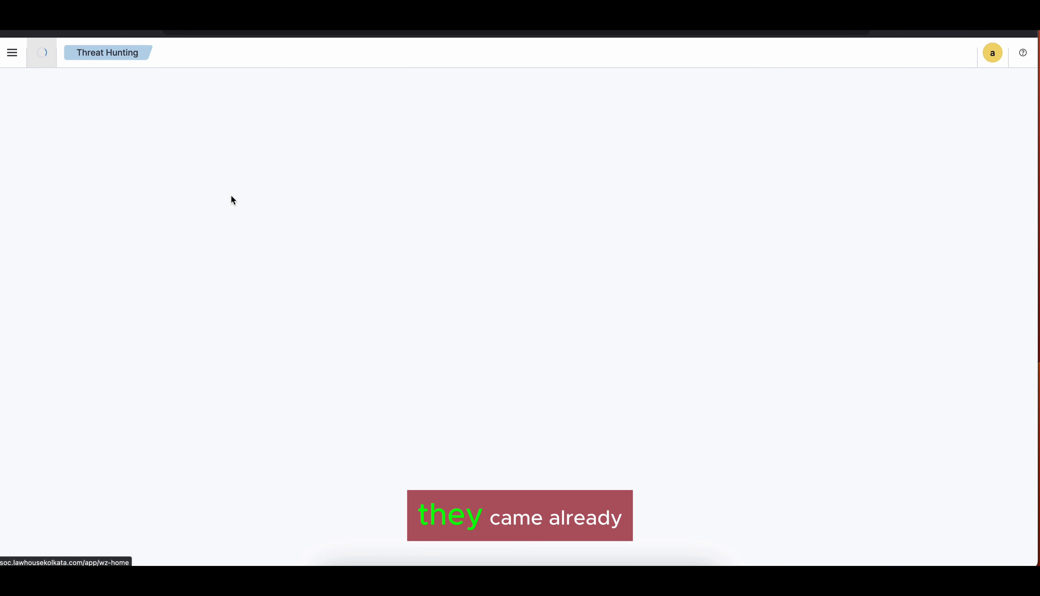
scroll(669, 455, "down", 3)
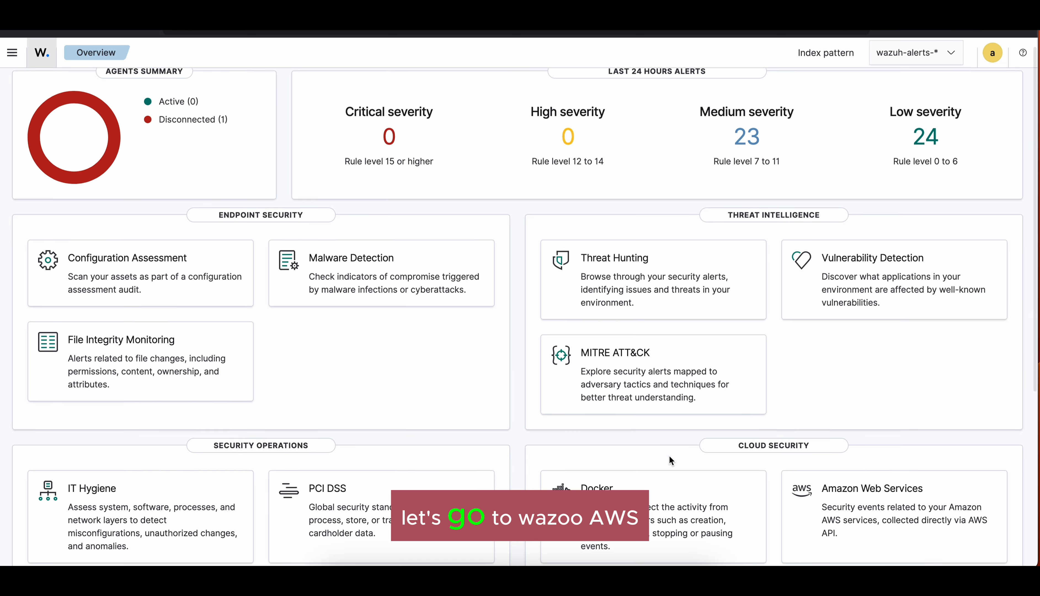
left_click(884, 373)
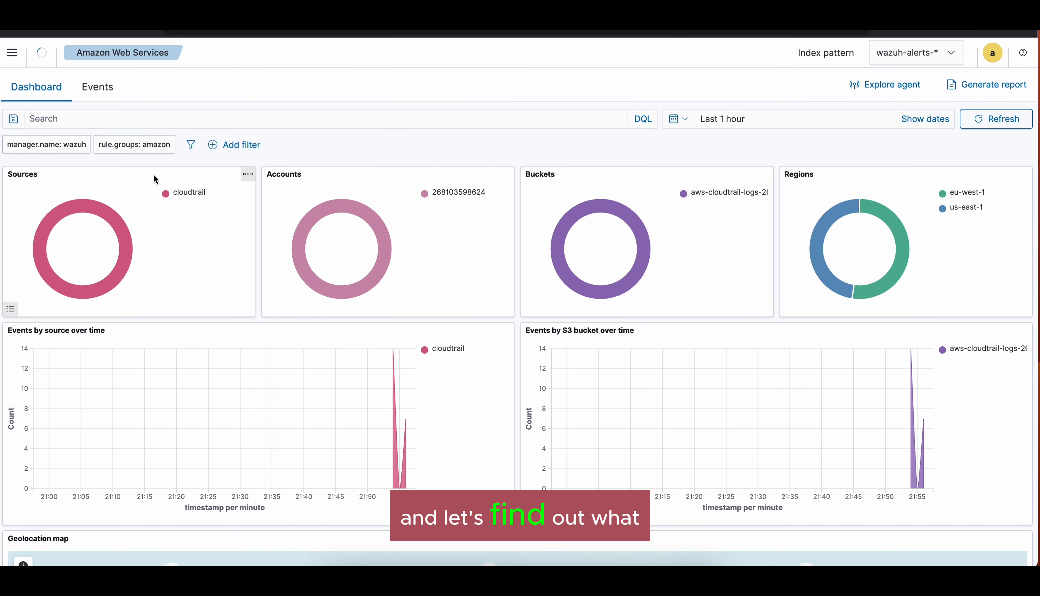
left_click(99, 88)
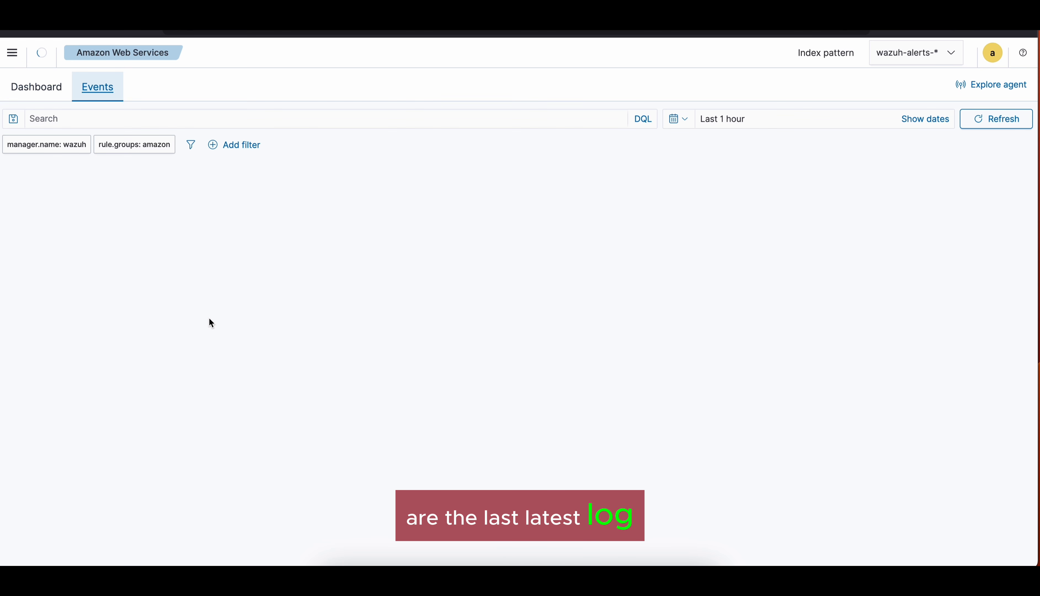
scroll(261, 400, "down", 3)
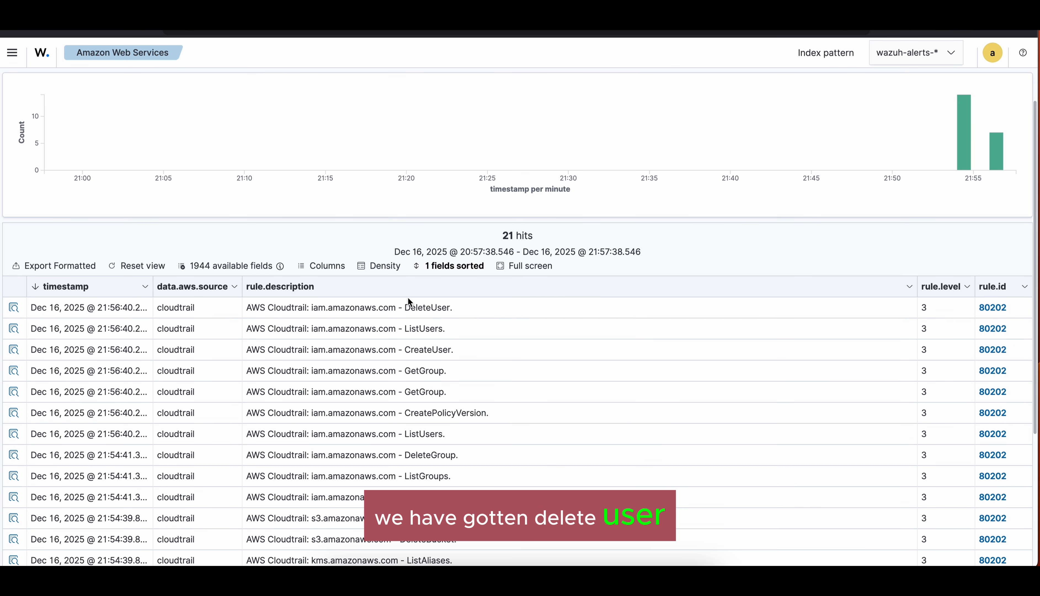
left_click_drag(406, 351, 492, 351)
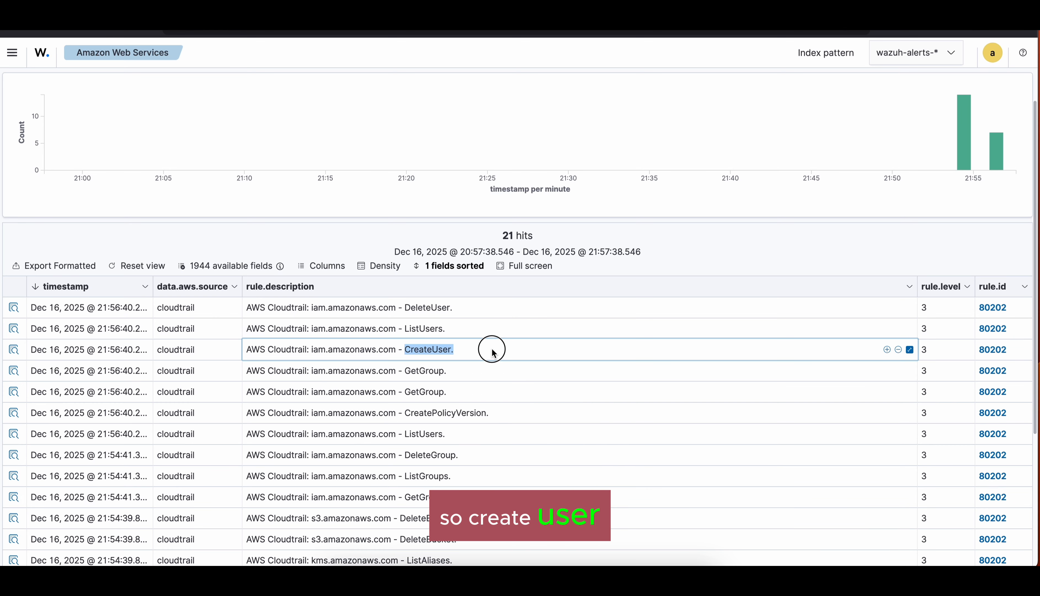
left_click_drag(425, 328, 445, 329)
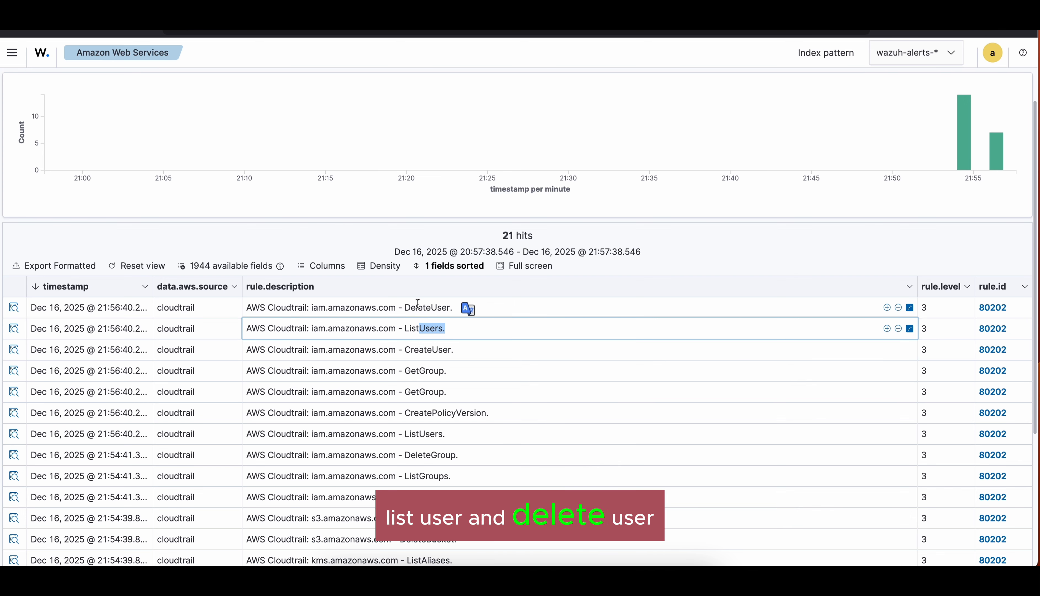
left_click_drag(246, 307, 447, 300)
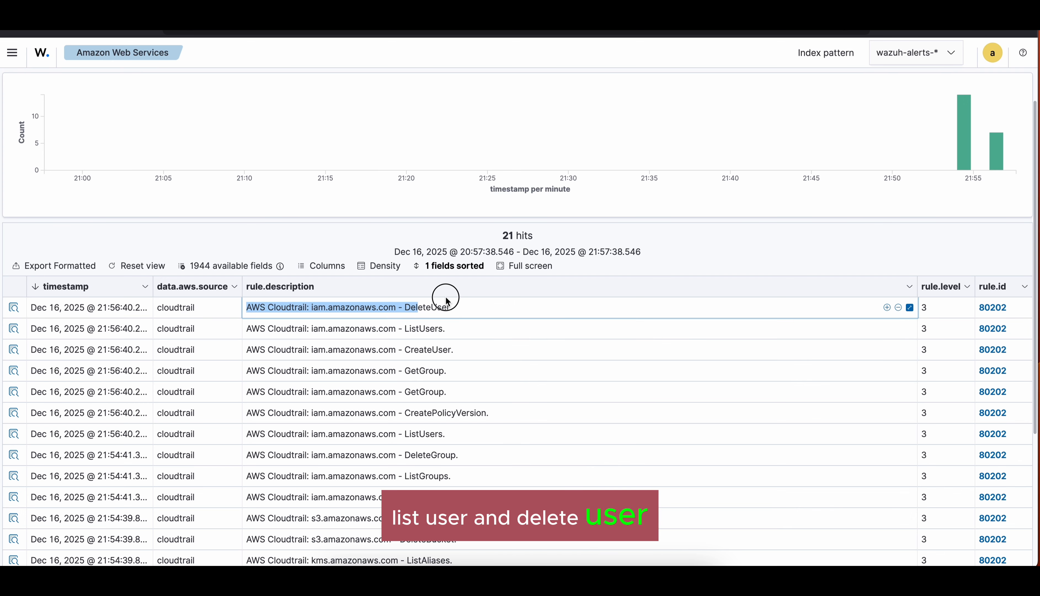
Step: Check the requested user name in the DeleteUser event's document details, and return to the events list
left_click(13, 307)
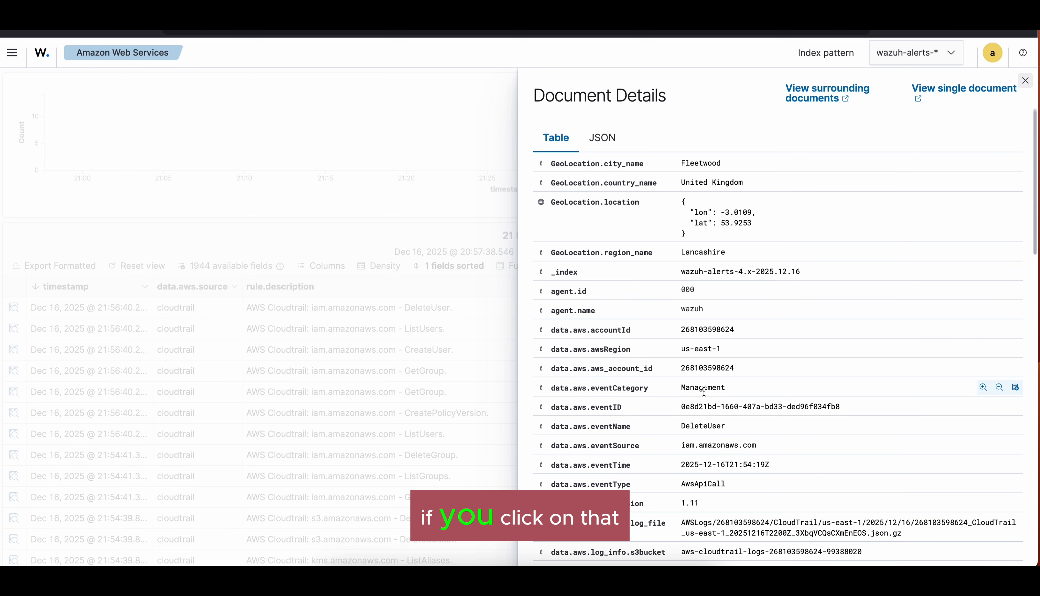
scroll(704, 391, "down", 3)
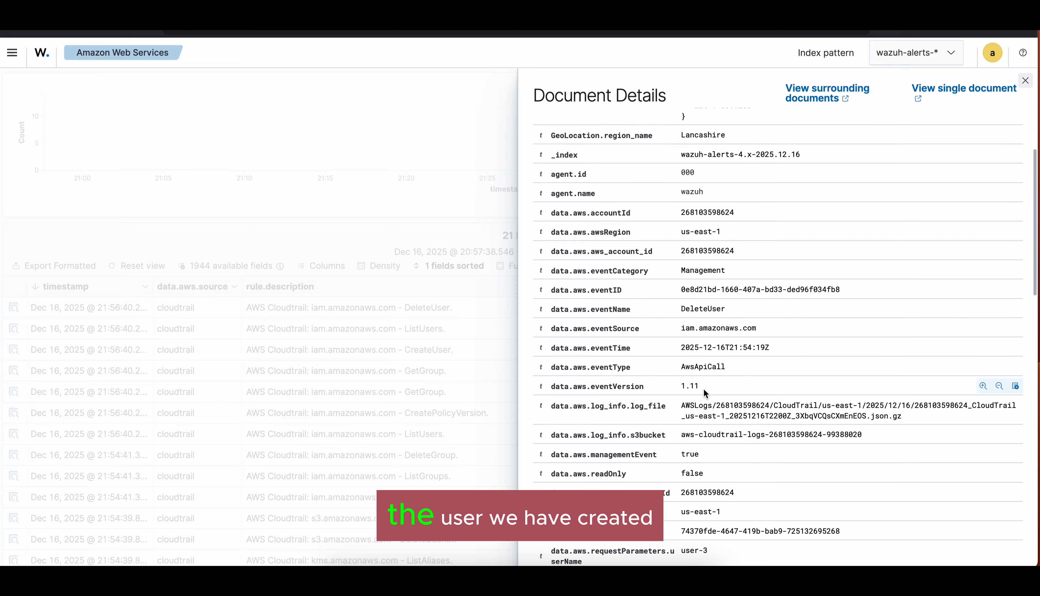
scroll(704, 388, "down", 3)
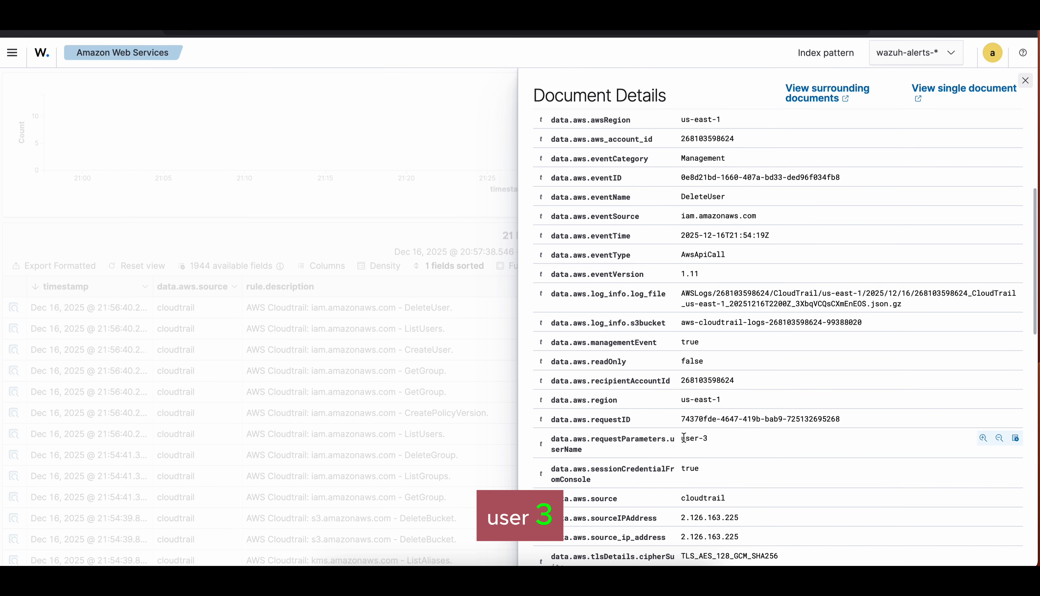
left_click_drag(688, 438, 709, 438)
left_click(356, 168)
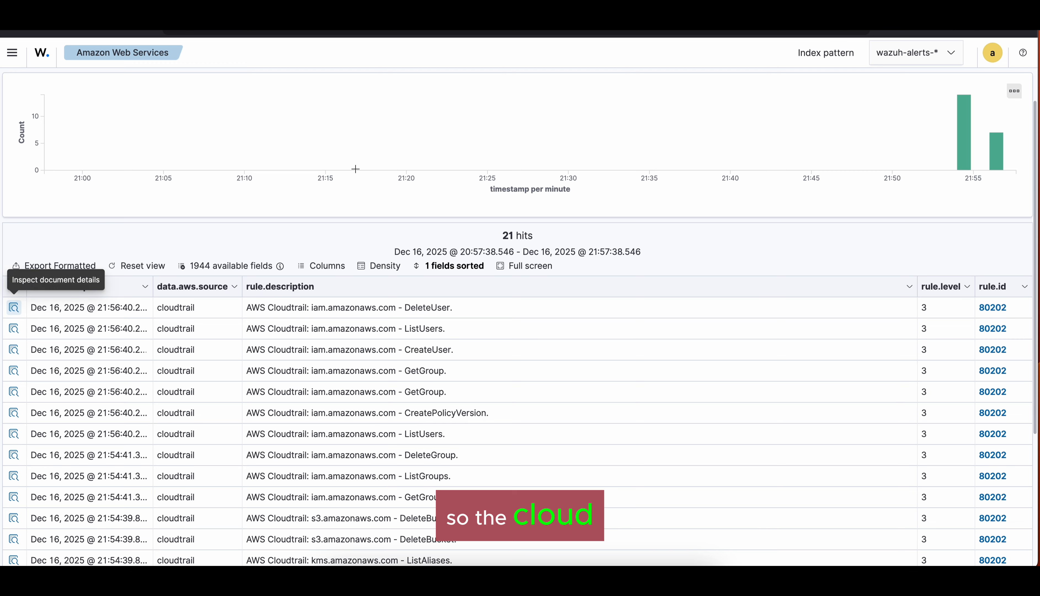
scroll(442, 207, "up", 3)
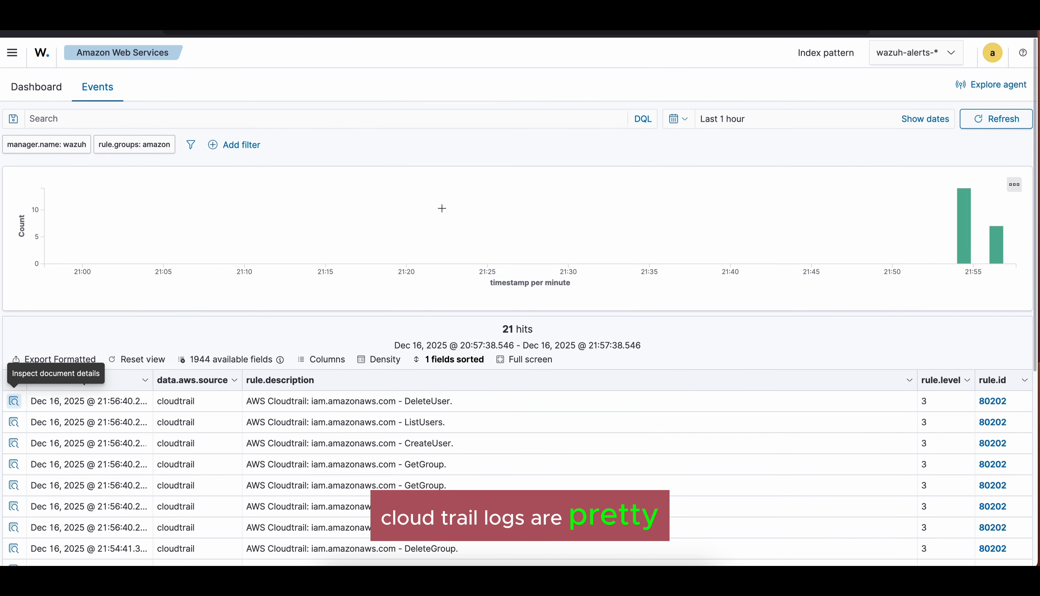